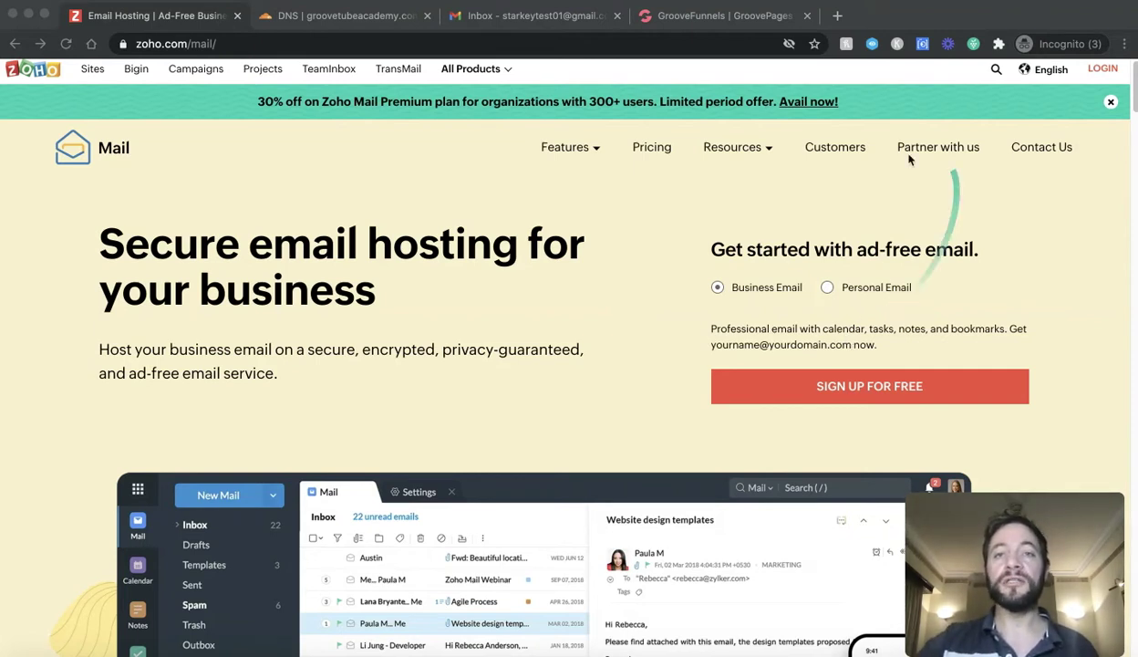
{"action": "left_click", "coordinate": [719, 17]}
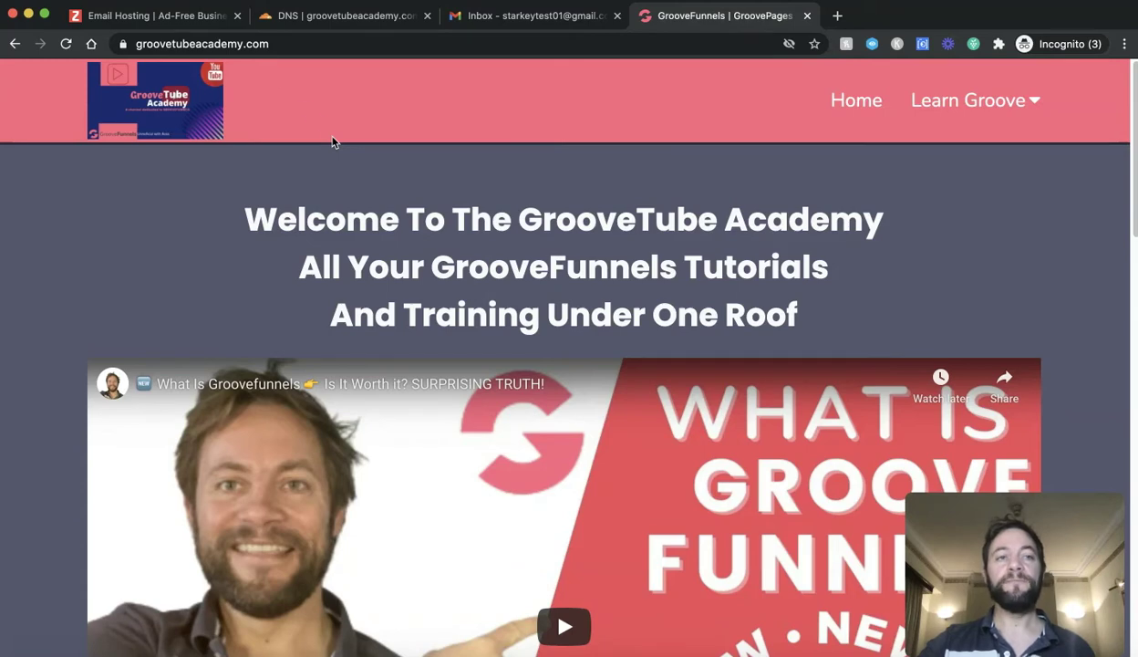
{"action": "left_click", "coordinate": [184, 24]}
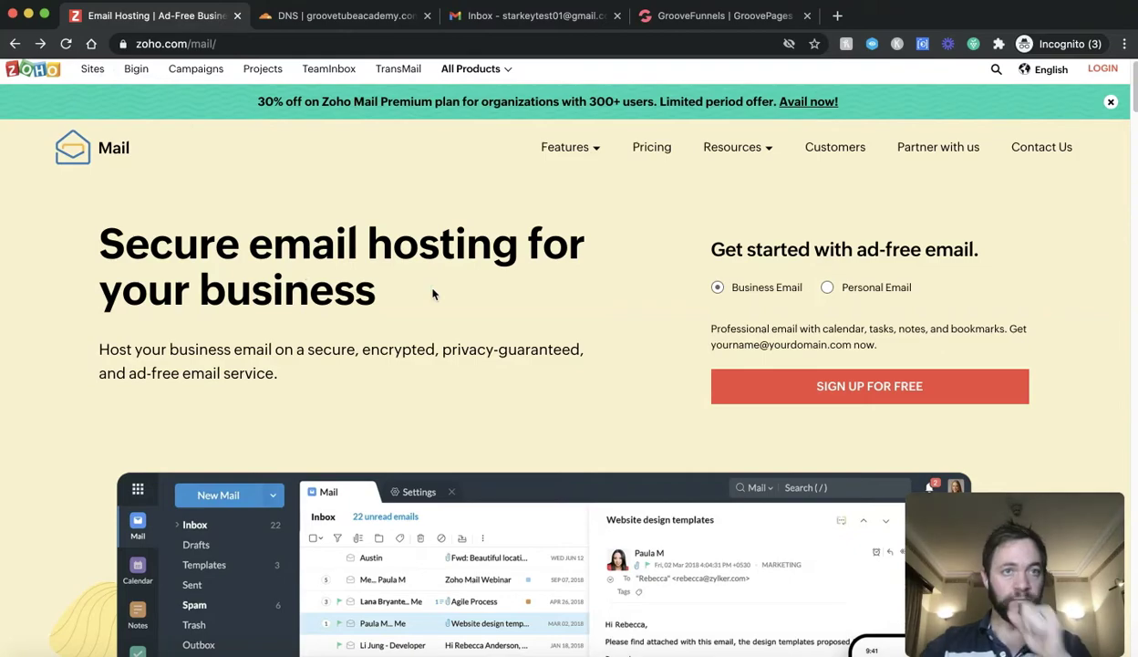
{"action": "scroll", "coordinate": [433, 294], "scroll_direction": "down", "scroll_amount": 3}
{"action": "scroll", "coordinate": [433, 293], "scroll_direction": "down", "scroll_amount": 20}
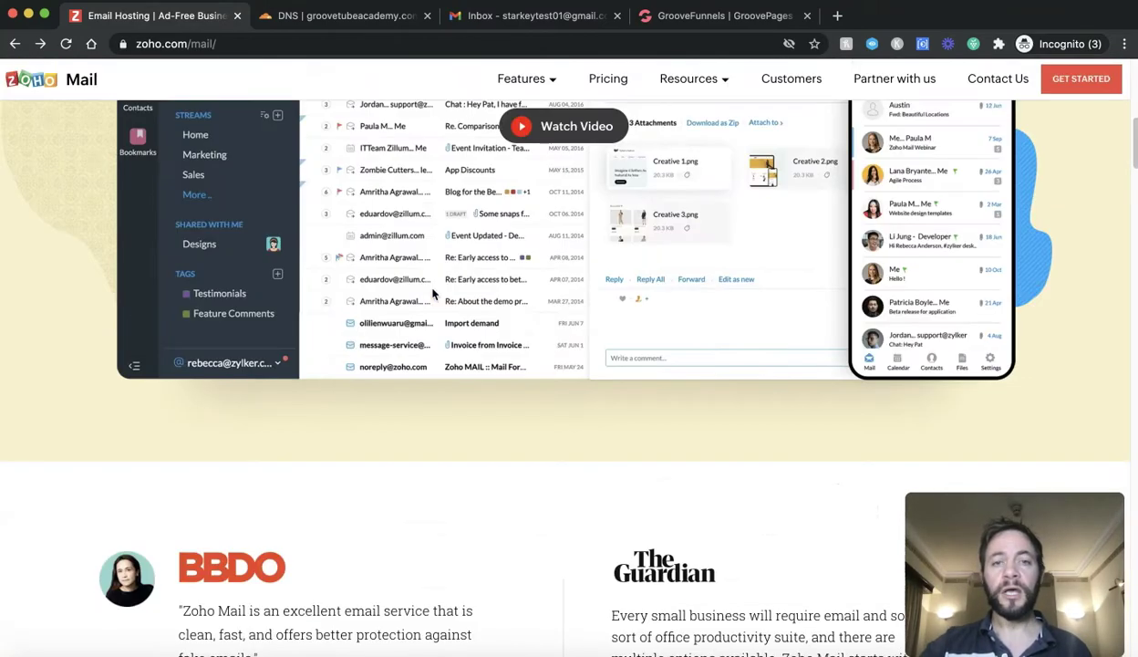
{"action": "scroll", "coordinate": [433, 294], "scroll_direction": "down", "scroll_amount": 20}
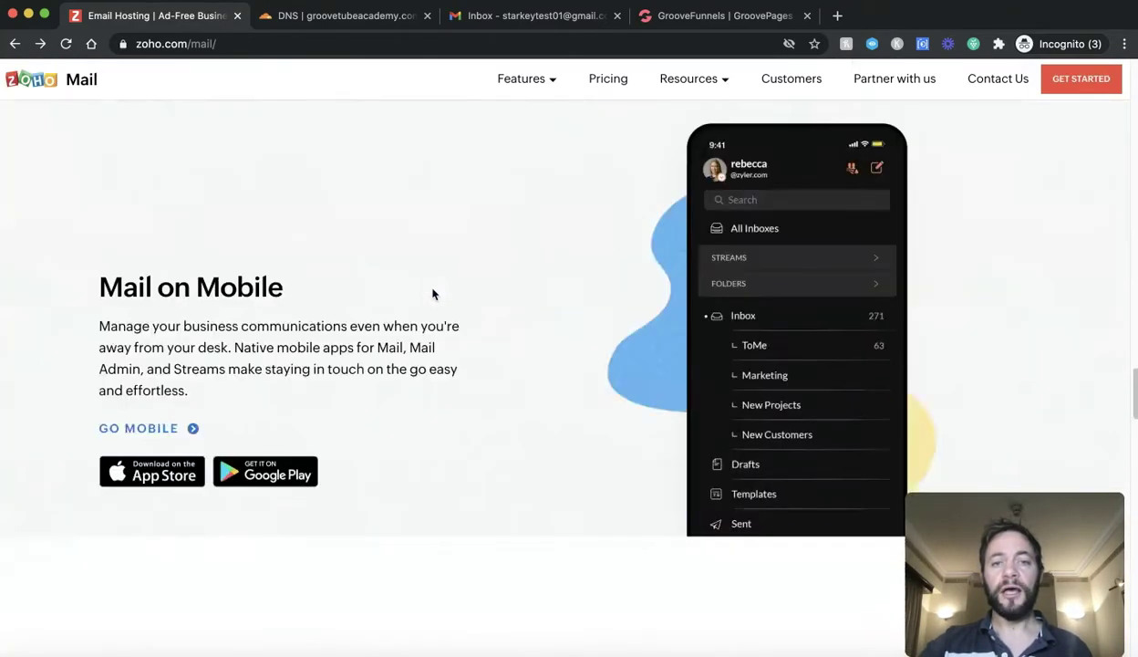
{"action": "scroll", "coordinate": [433, 293], "scroll_direction": "up", "scroll_amount": 9}
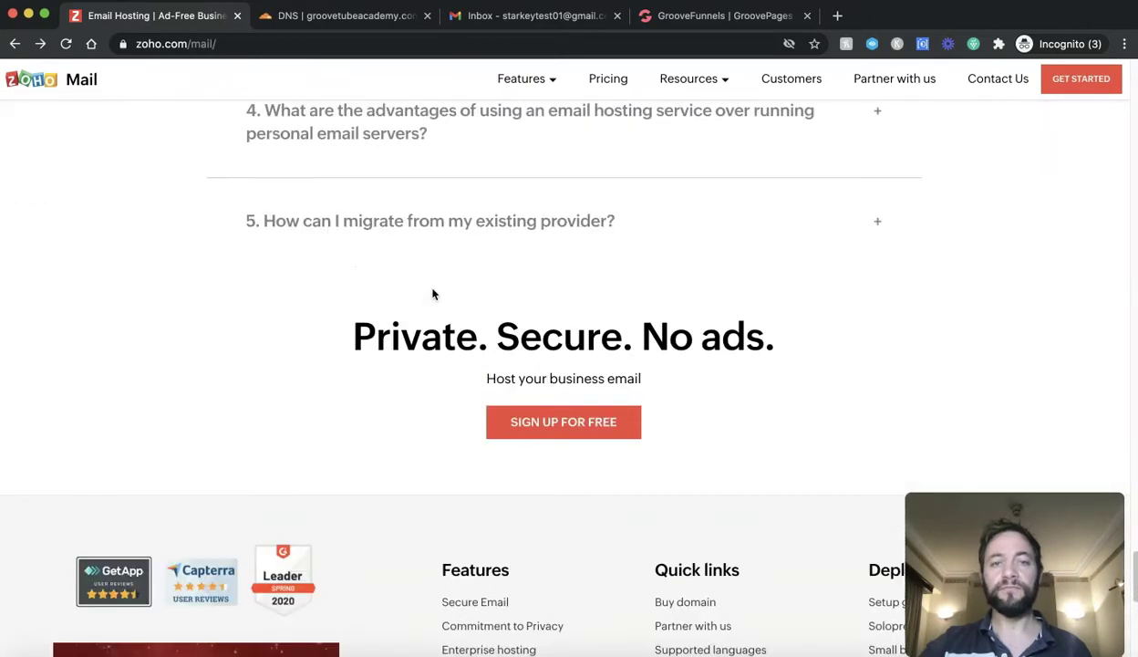
Step: Start the free sign-up, dismiss the Exclusive Offer popup, and pick the Forever Free Plan
{"action": "left_click", "coordinate": [576, 424]}
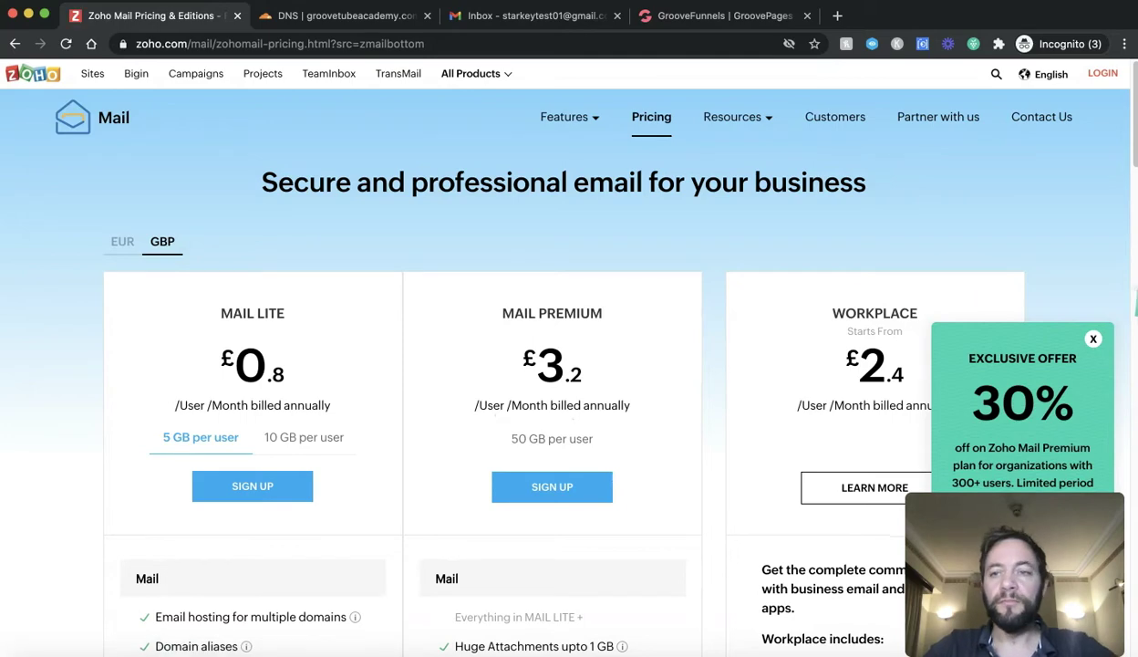
{"action": "left_click", "coordinate": [1093, 340]}
{"action": "scroll", "coordinate": [361, 338], "scroll_direction": "down", "scroll_amount": 10}
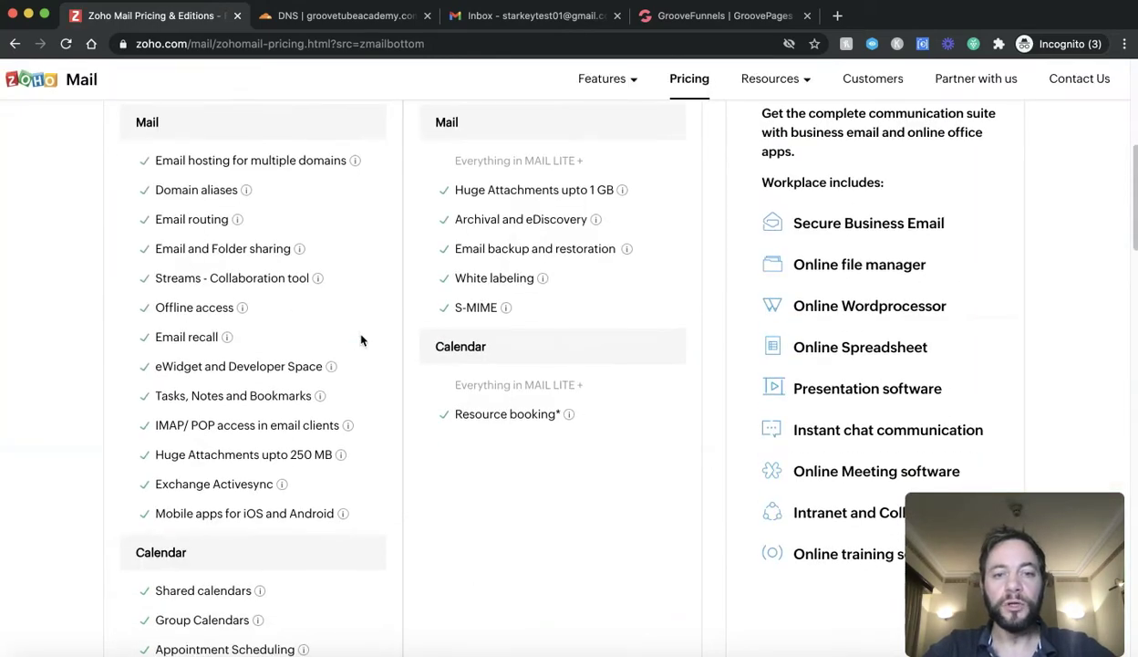
{"action": "scroll", "coordinate": [361, 340], "scroll_direction": "down", "scroll_amount": 4}
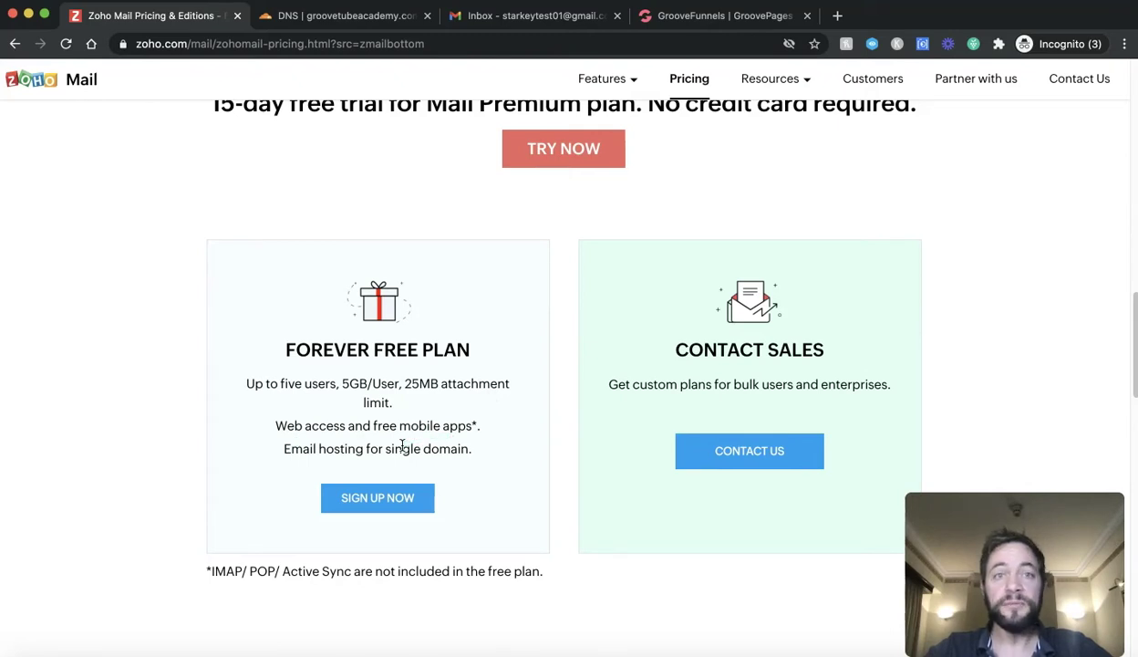
{"action": "scroll", "coordinate": [402, 445], "scroll_direction": "down", "scroll_amount": 1}
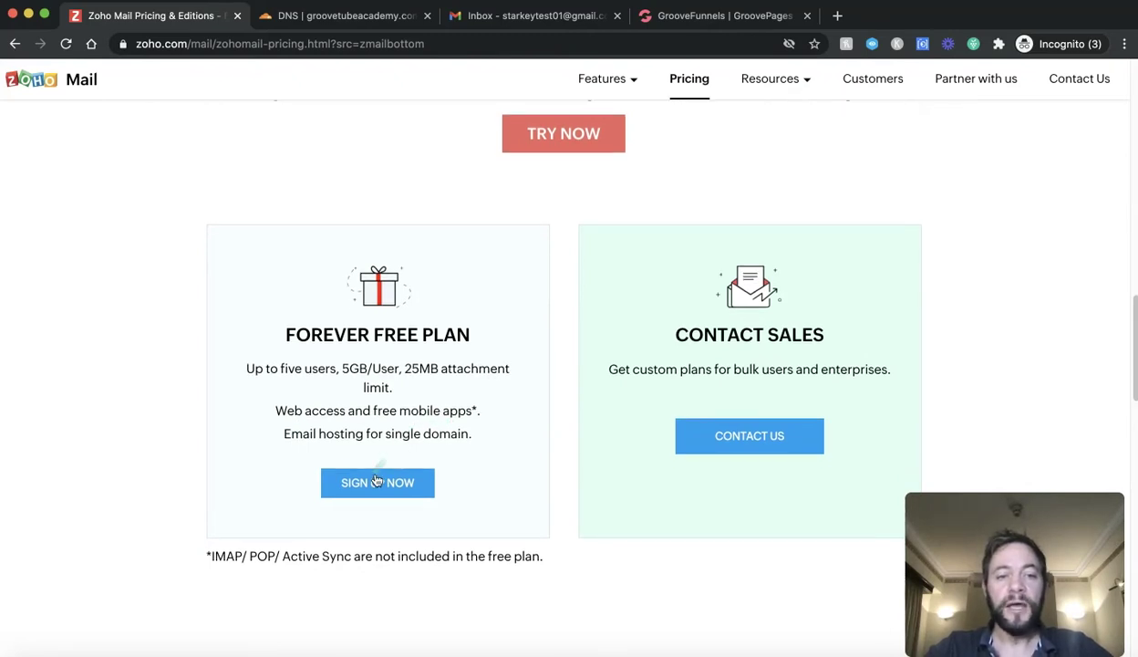
{"action": "left_click", "coordinate": [376, 481]}
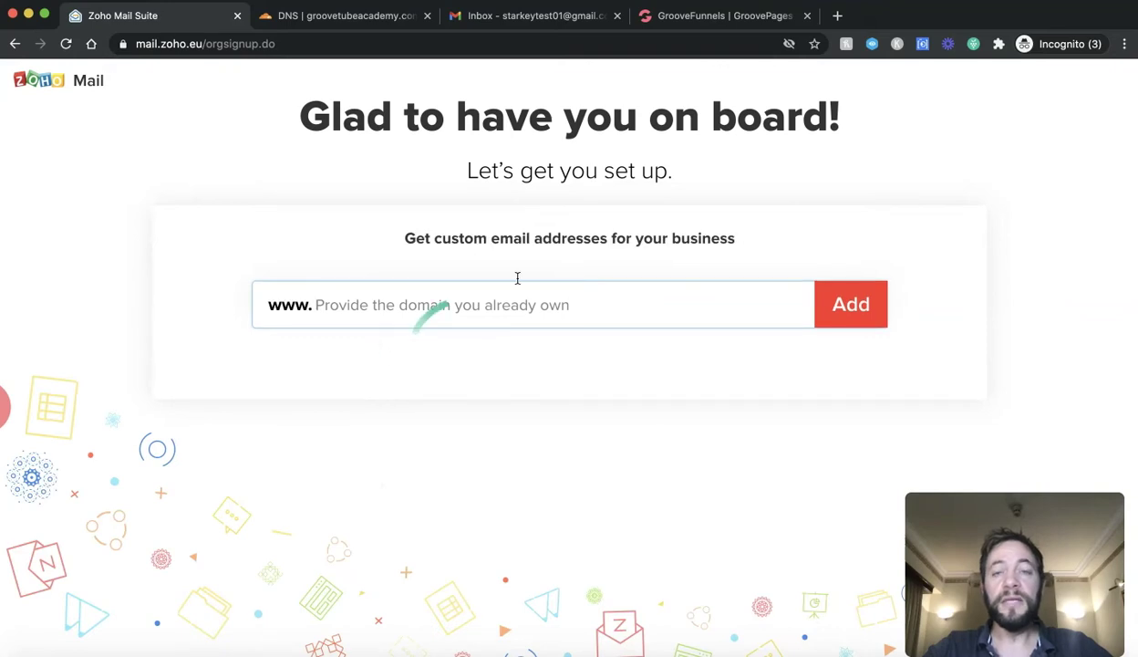
{"action": "left_click", "coordinate": [730, 20]}
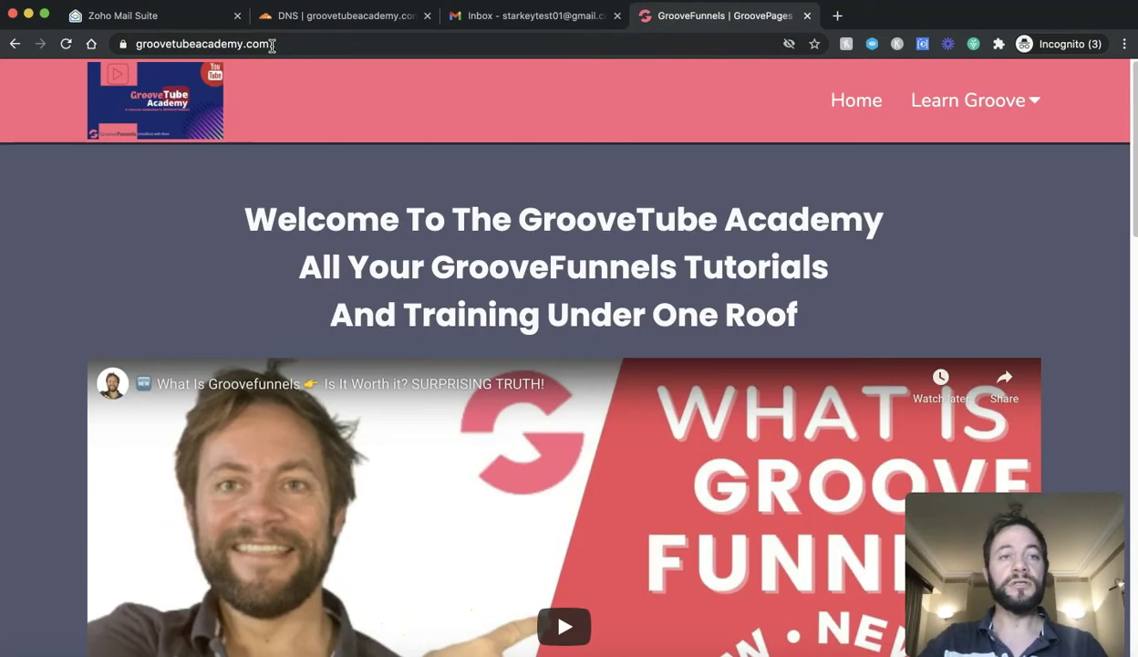
{"action": "left_click", "coordinate": [149, 43]}
{"action": "key", "text": "super+c"}
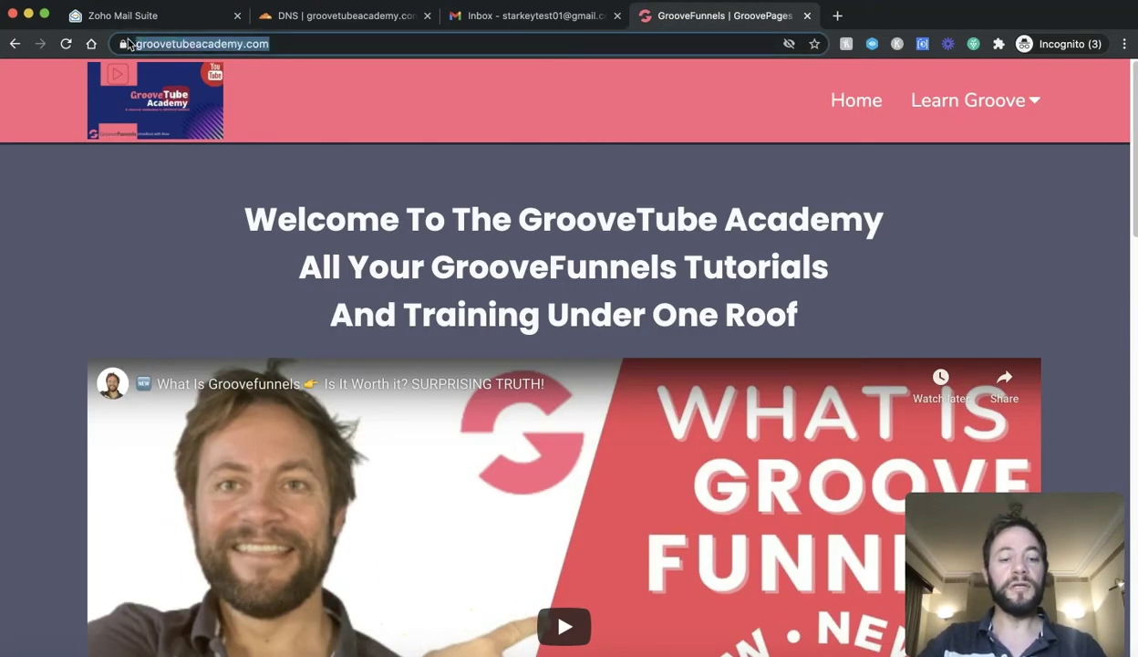
{"action": "left_click", "coordinate": [139, 16]}
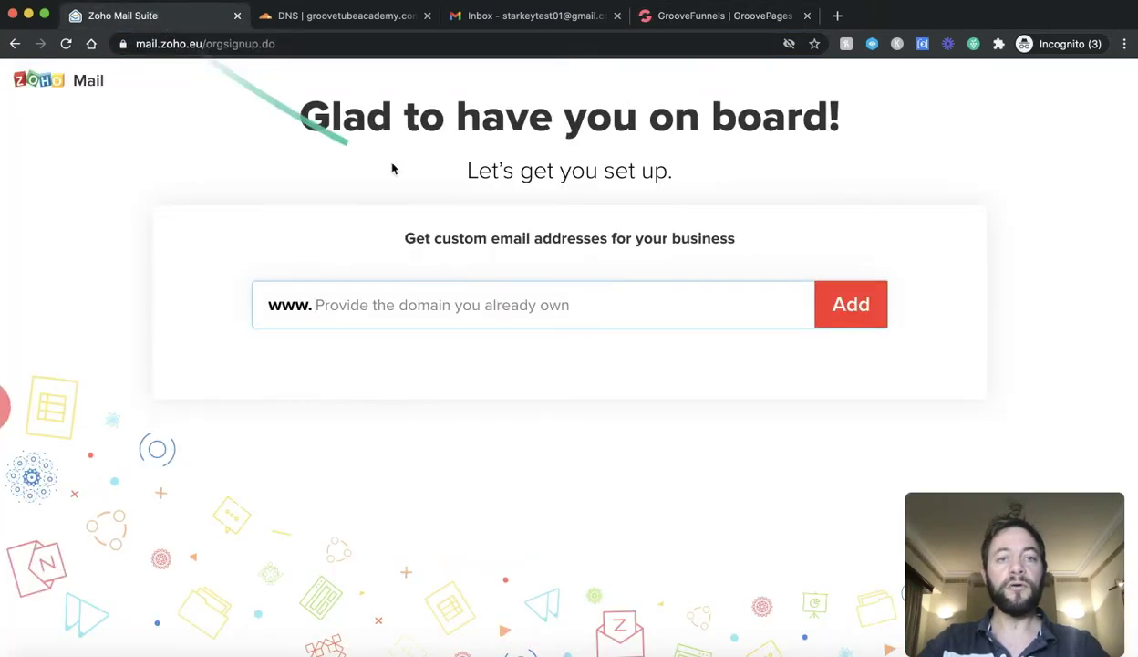
{"action": "key", "text": "super+v"}
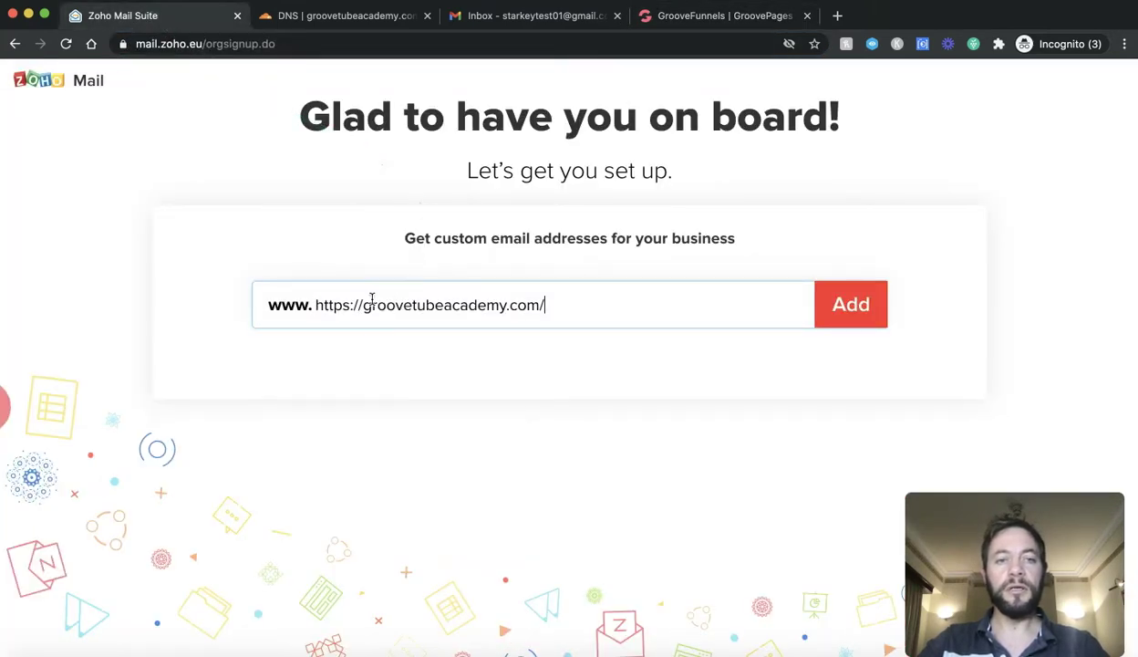
{"action": "left_click_drag", "start_coordinate": [362, 305], "coordinate": [316, 305]}
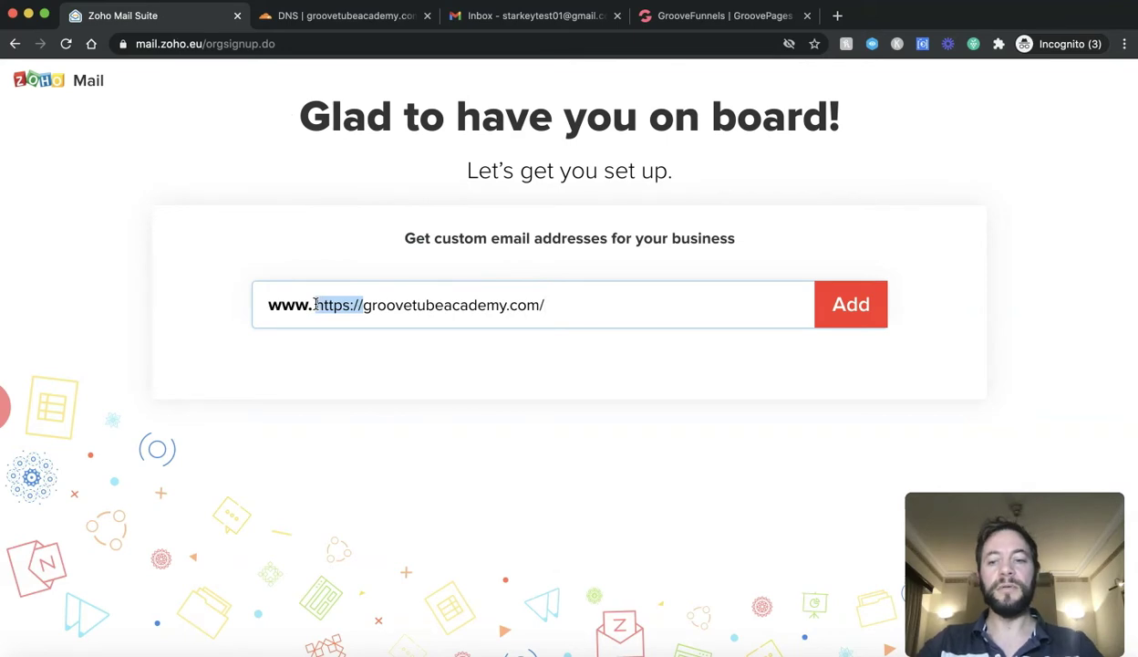
{"action": "key", "text": "BackSpace"}
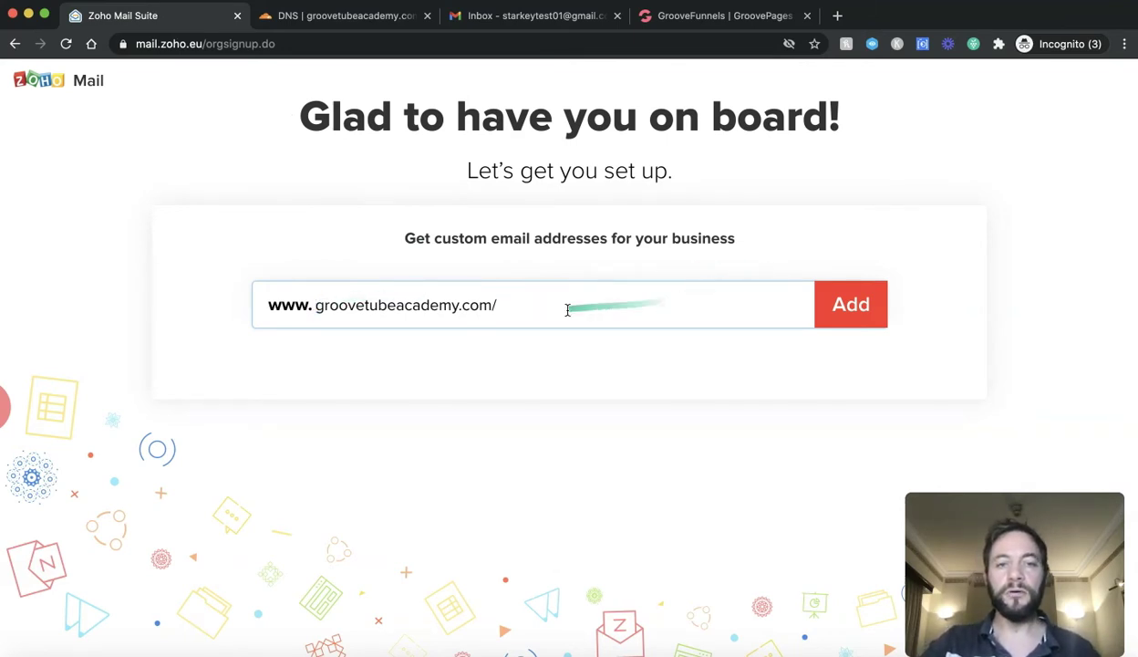
{"action": "left_click", "coordinate": [567, 306]}
{"action": "key", "text": "BackSpace"}
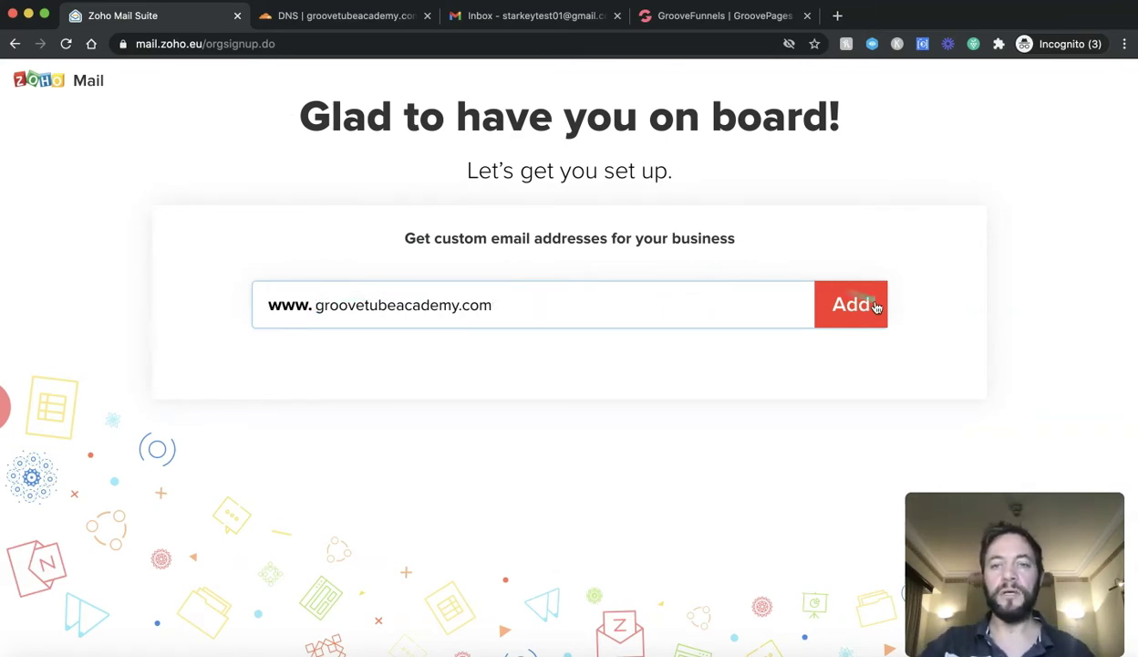
{"action": "left_click", "coordinate": [873, 303]}
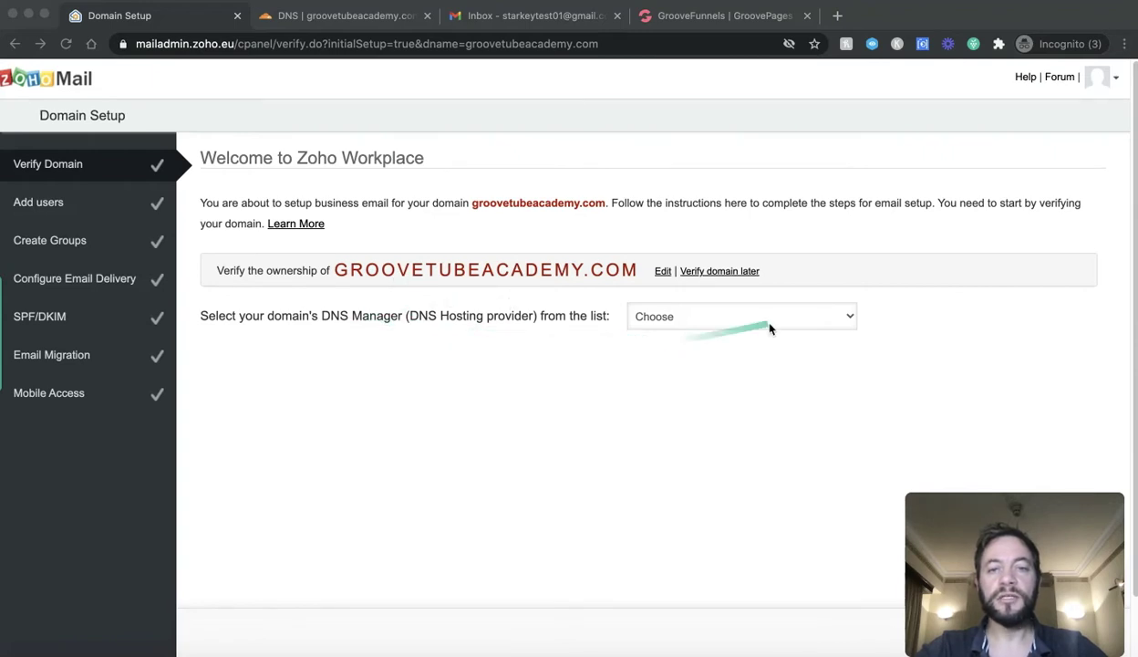
Step: Bring the browser back into focus on the Verify Domain step
{"action": "left_click", "coordinate": [844, 317]}
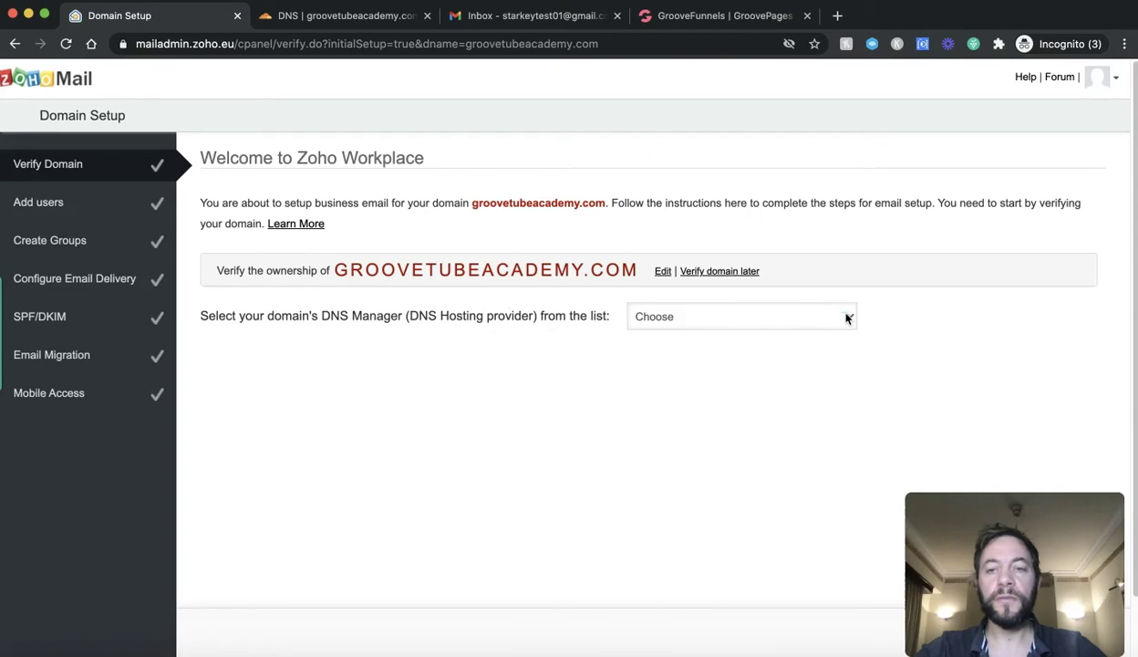
Step: Choose Others.. as the DNS hosting provider to reveal the zoho-verification TXT record
{"action": "left_click", "coordinate": [850, 317]}
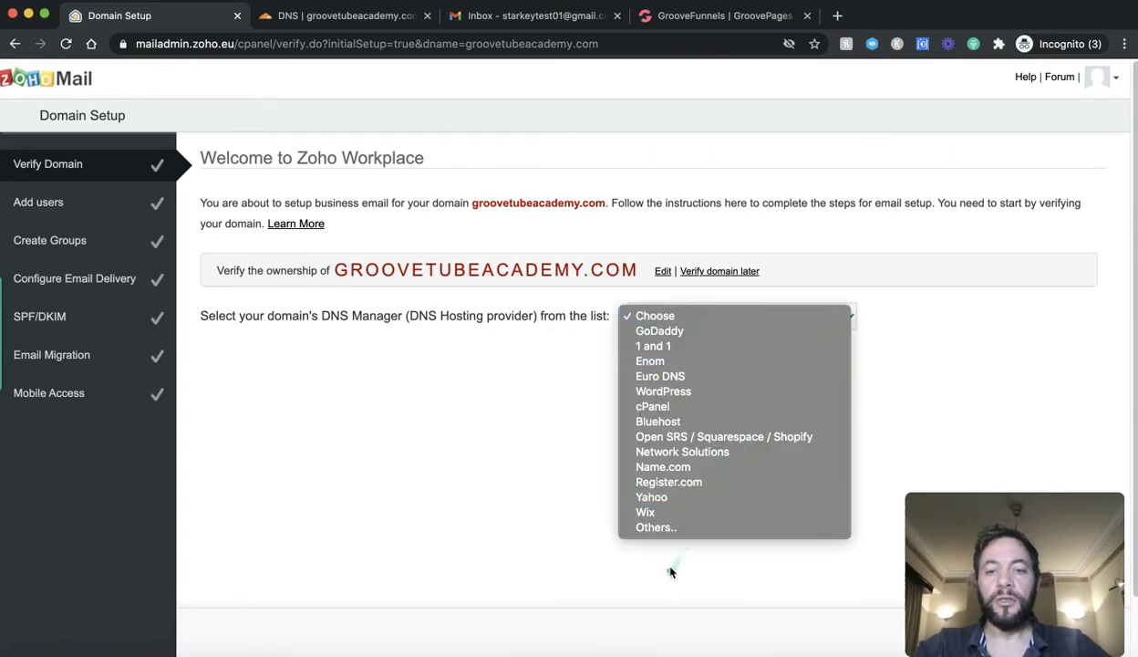
{"action": "left_click", "coordinate": [650, 527]}
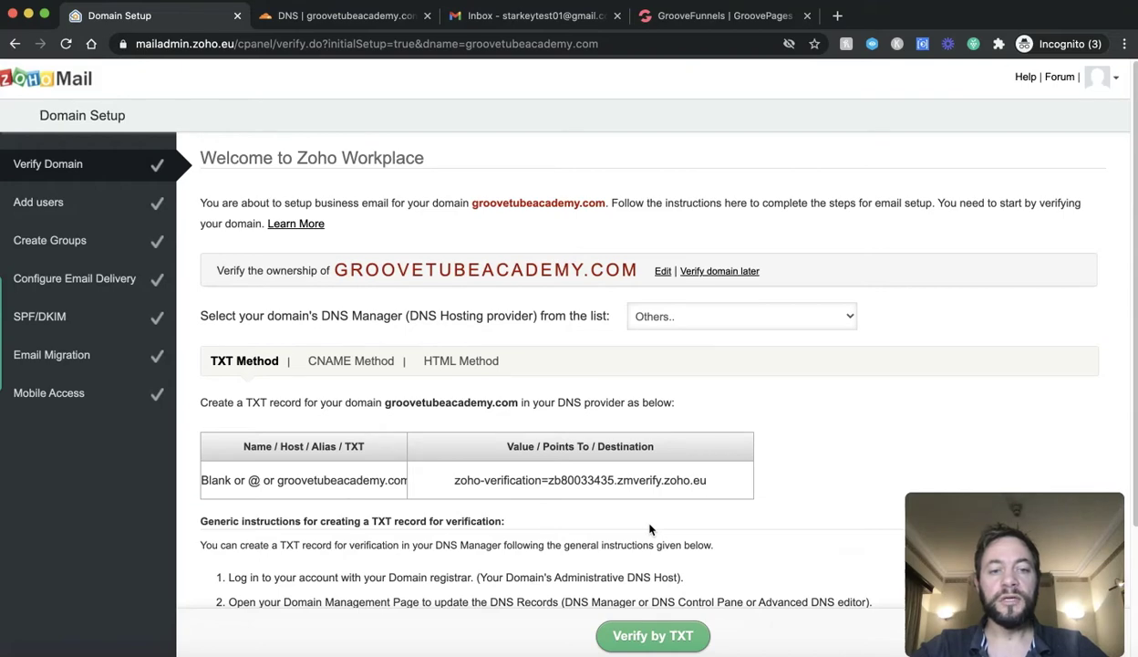
{"action": "left_click", "coordinate": [355, 16]}
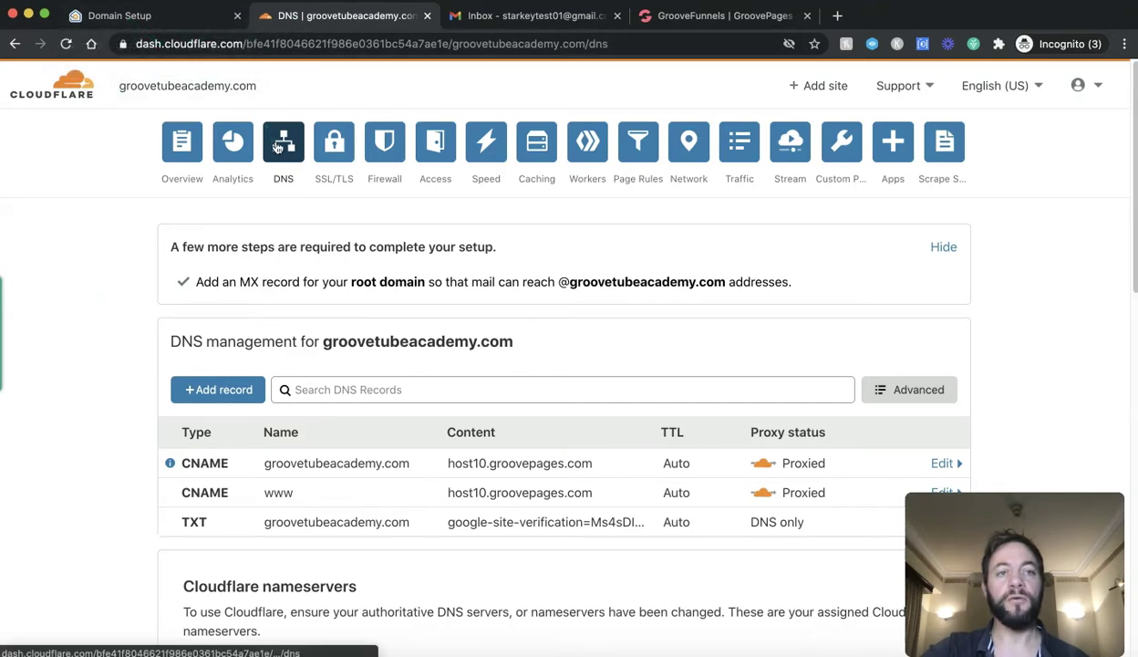
{"action": "left_click", "coordinate": [162, 19]}
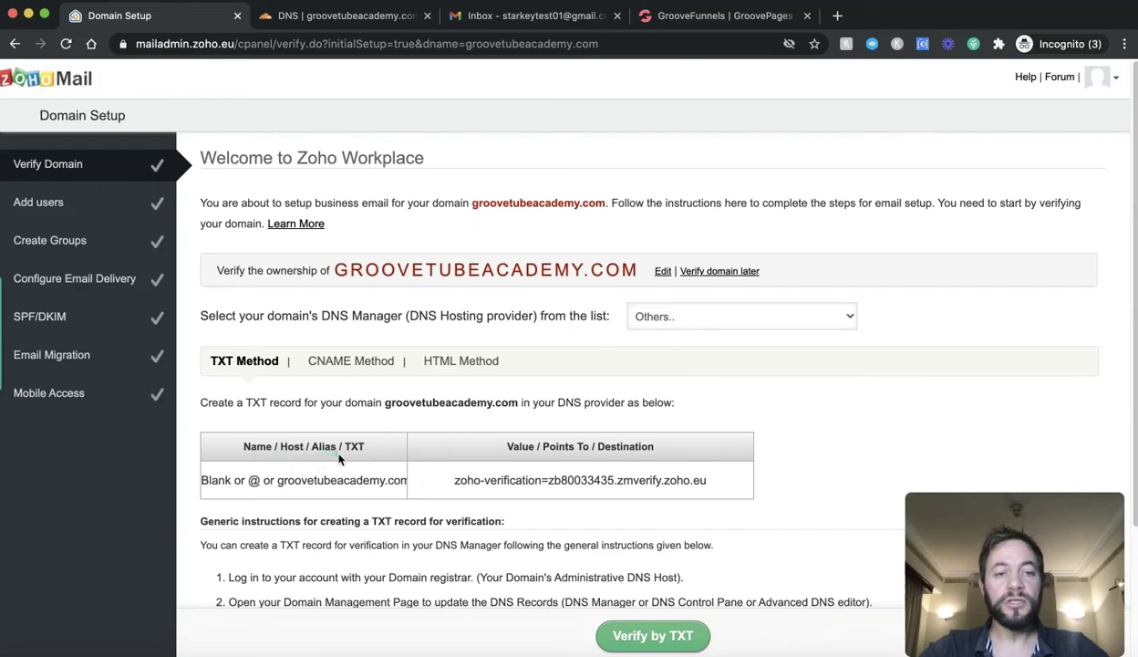
Step: Start a new Cloudflare DNS record with type TXT
{"action": "left_click", "coordinate": [366, 19]}
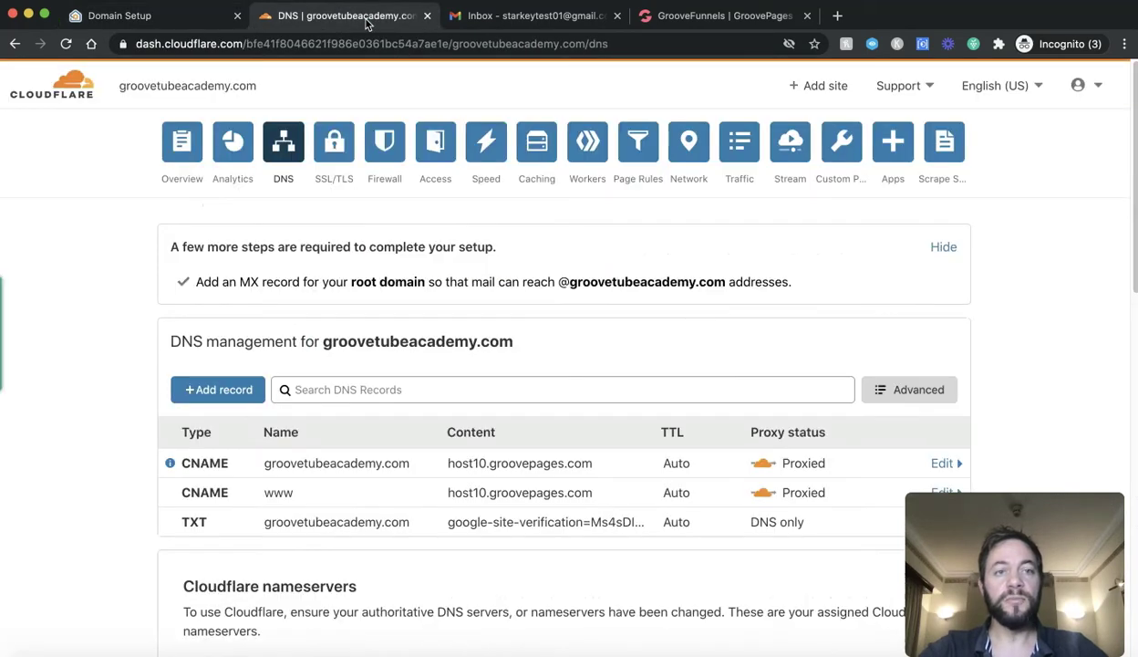
{"action": "left_click", "coordinate": [227, 392]}
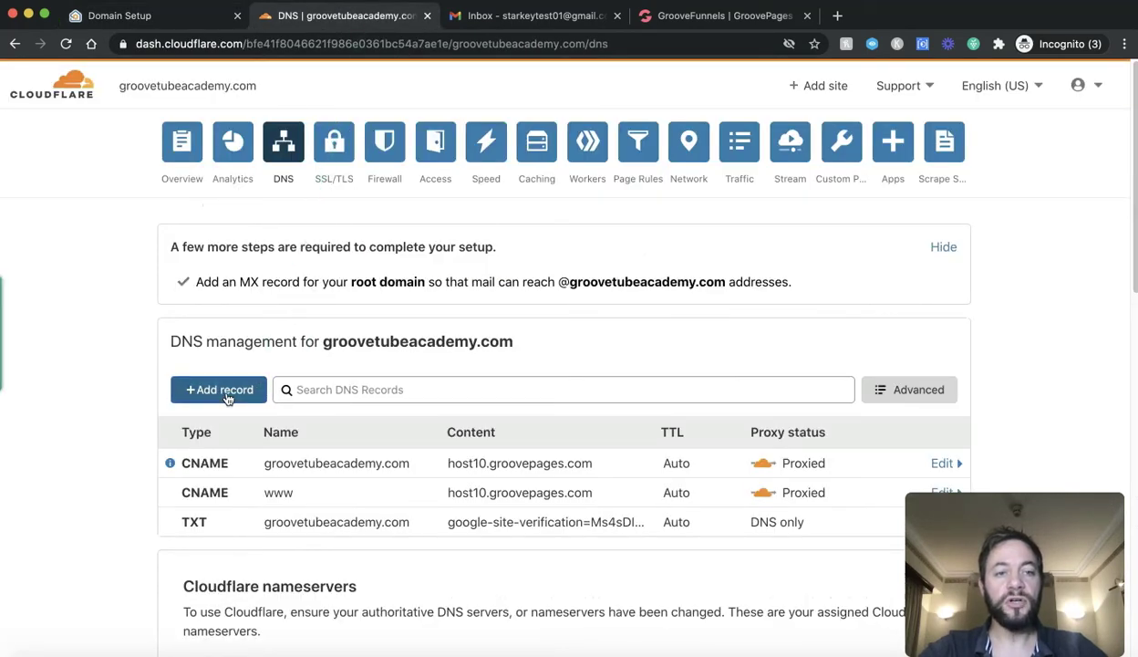
{"action": "left_click", "coordinate": [229, 408]}
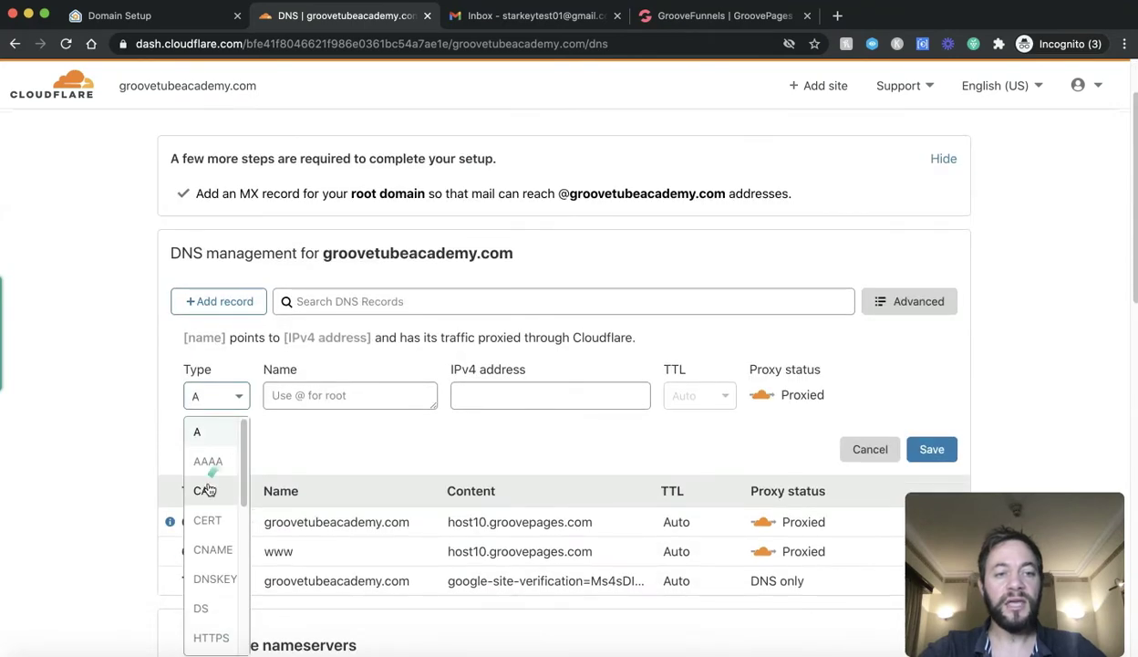
{"action": "scroll", "coordinate": [226, 511], "scroll_direction": "down", "scroll_amount": 4}
{"action": "scroll", "coordinate": [222, 568], "scroll_direction": "down", "scroll_amount": 2}
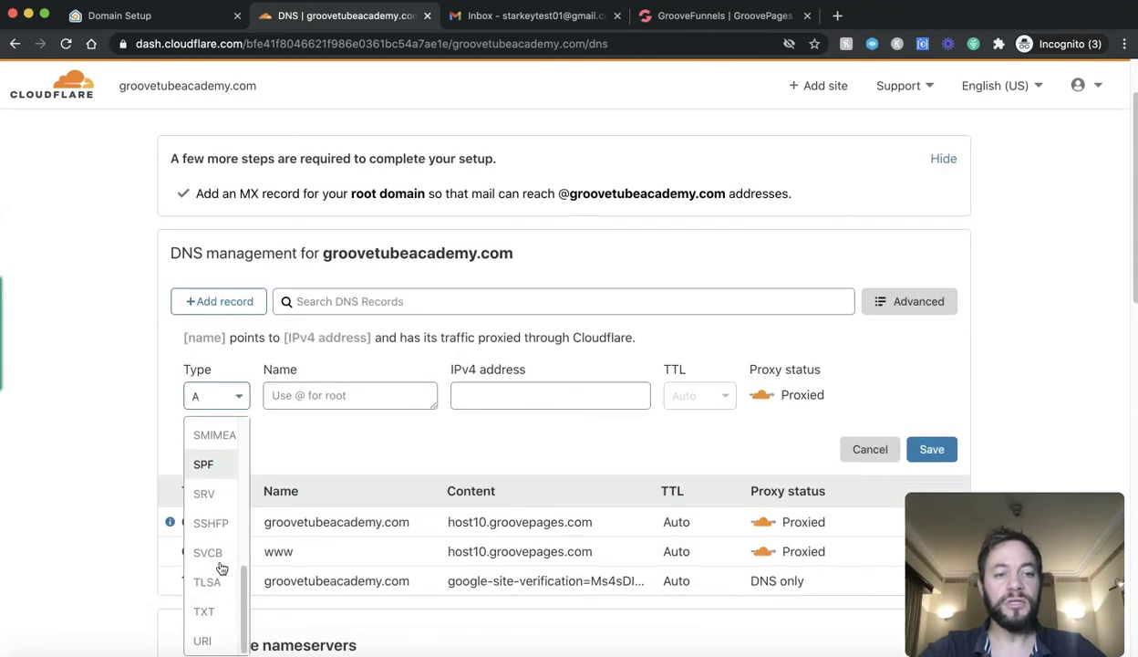
{"action": "left_click", "coordinate": [206, 612]}
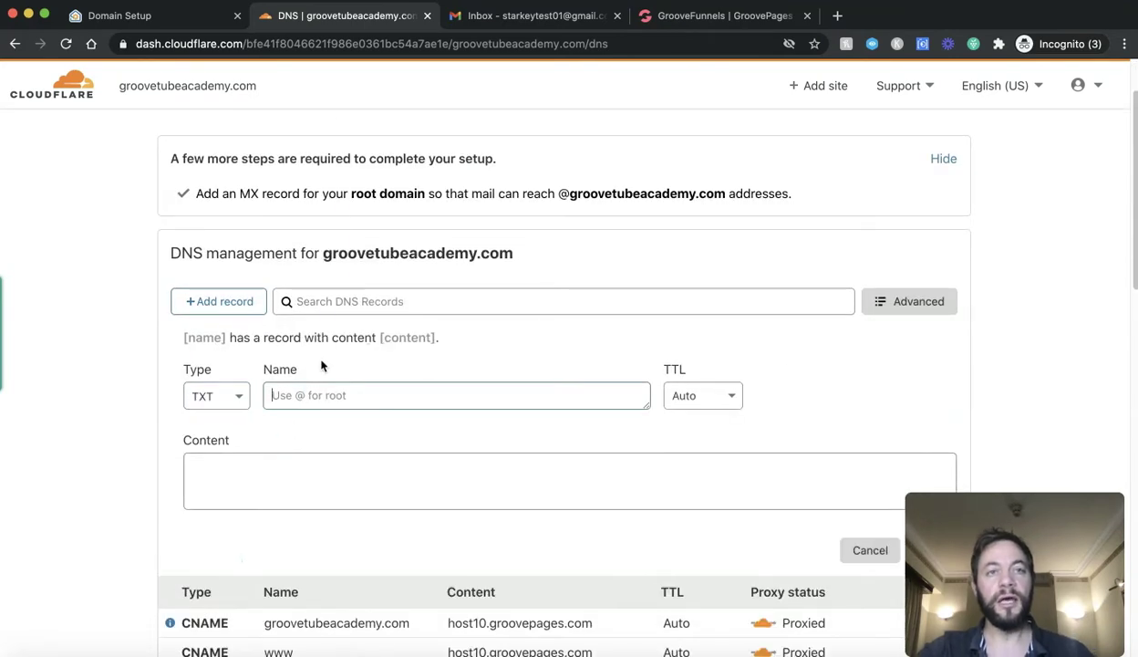
{"action": "left_click", "coordinate": [177, 27]}
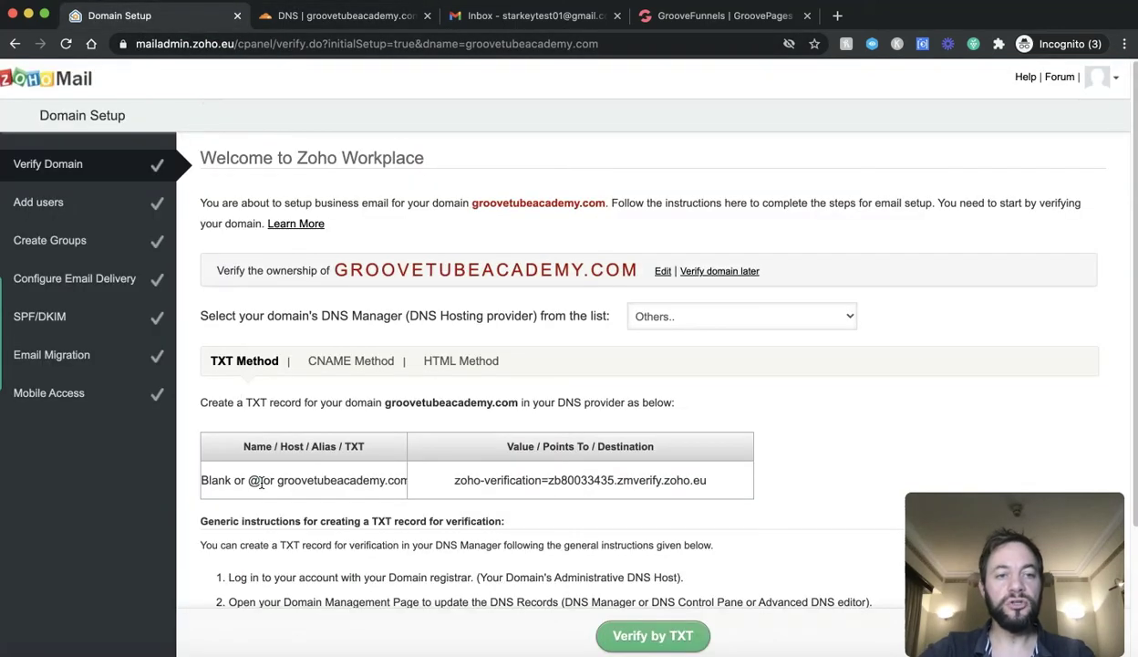
{"action": "left_click", "coordinate": [344, 16]}
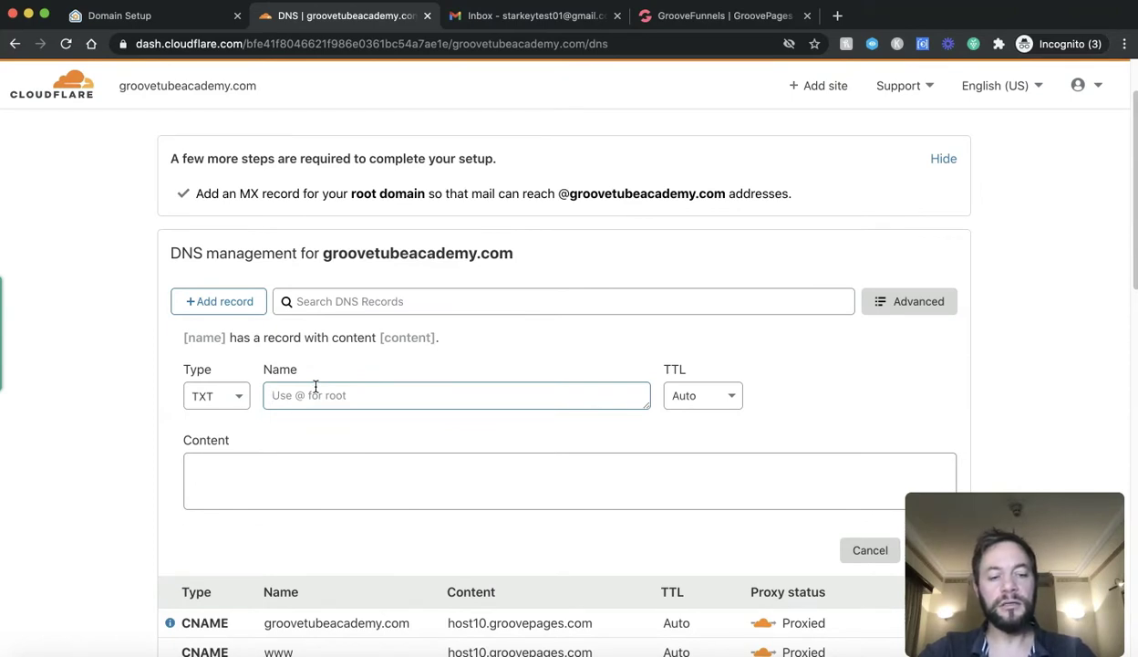
Step: Give the TXT record Name @ and the pasted zoho-verification value, then save it
{"action": "type", "text": "@"}
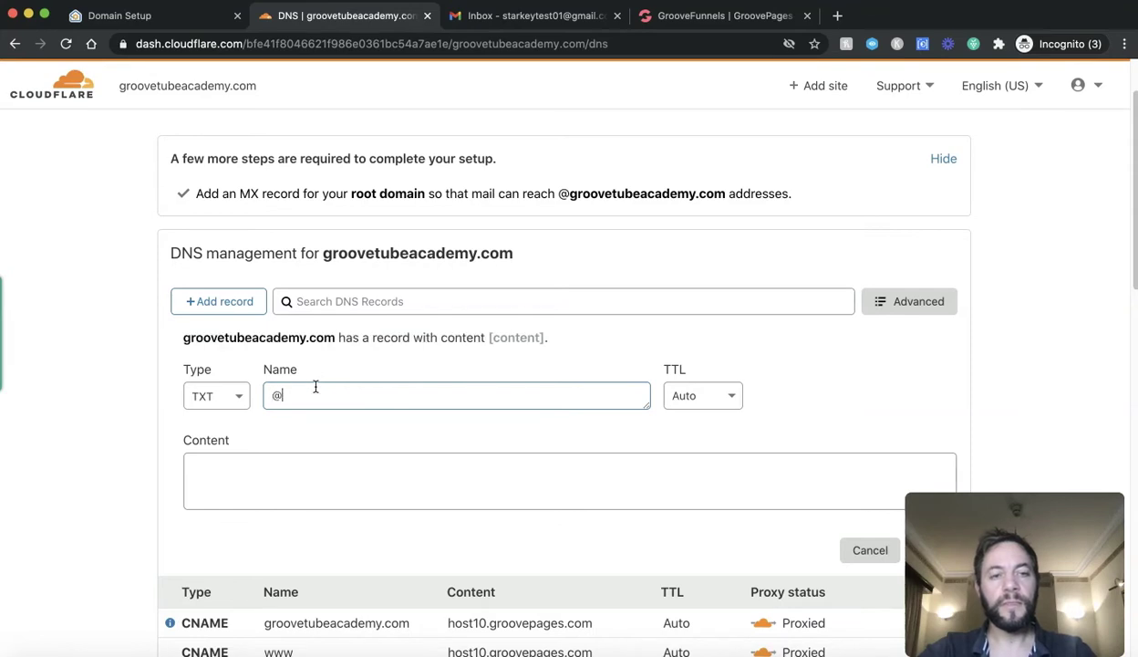
{"action": "left_click", "coordinate": [447, 476]}
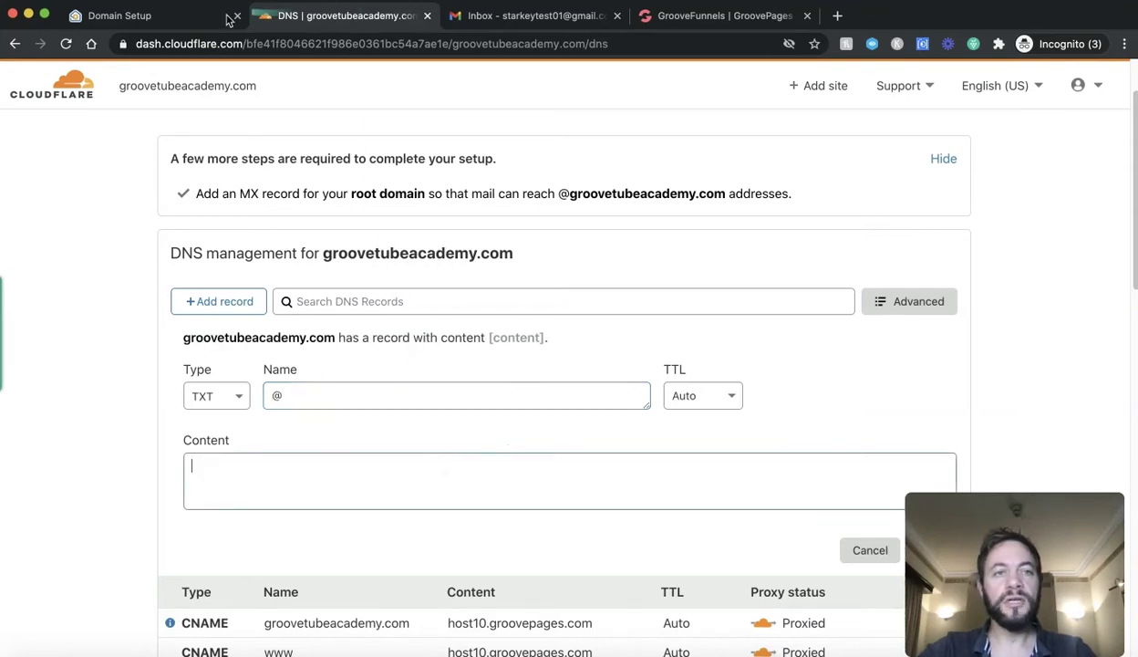
{"action": "left_click", "coordinate": [191, 16]}
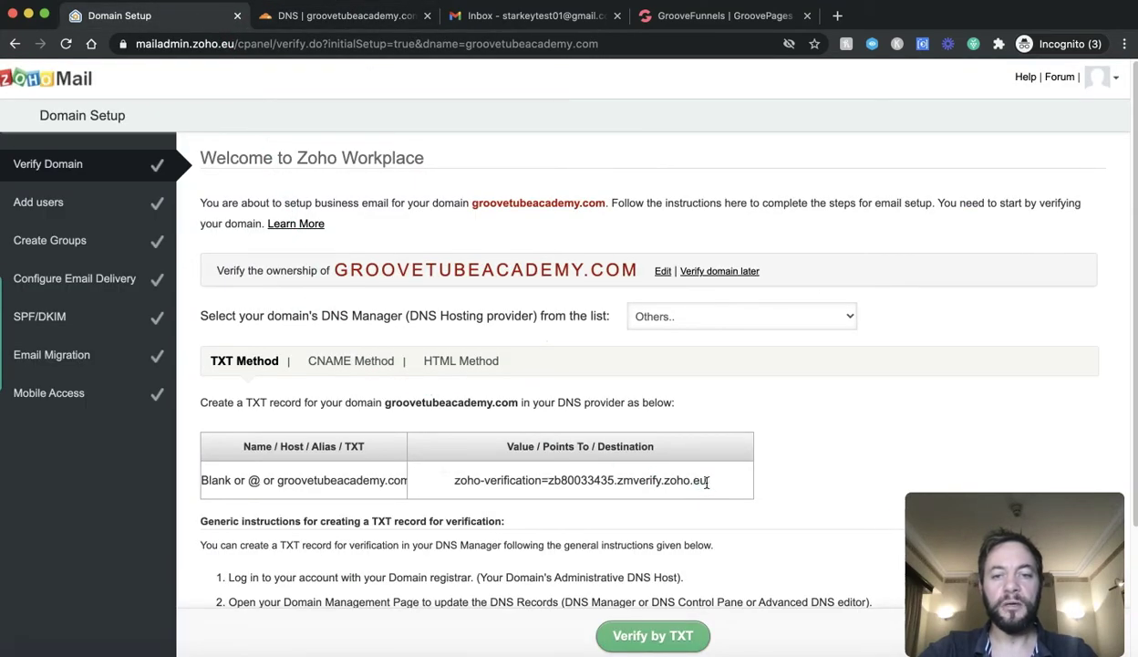
{"action": "left_click_drag", "start_coordinate": [707, 483], "coordinate": [448, 470]}
{"action": "key", "text": "super+c"}
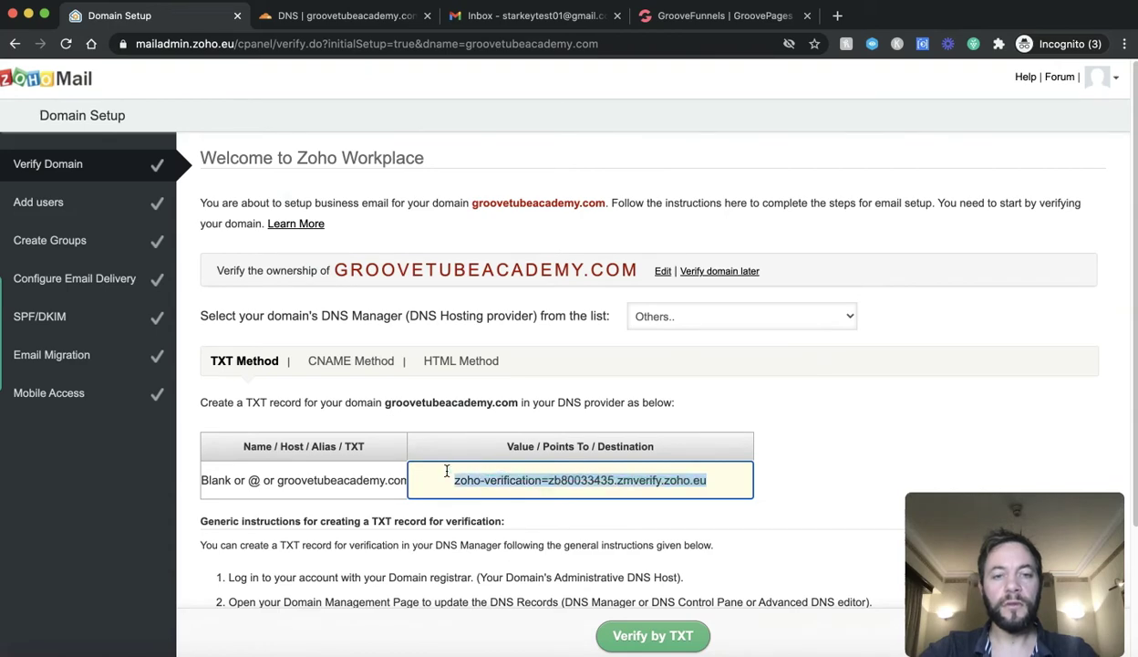
{"action": "left_click", "coordinate": [303, 17]}
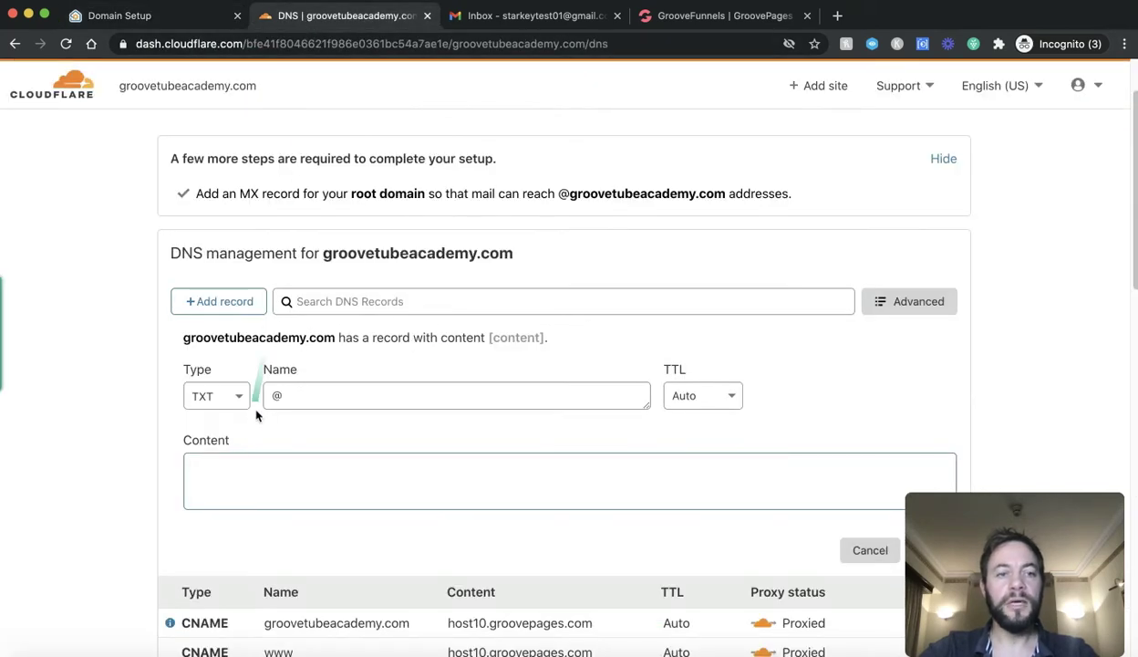
{"action": "left_click", "coordinate": [254, 460]}
{"action": "key", "text": "super+v"}
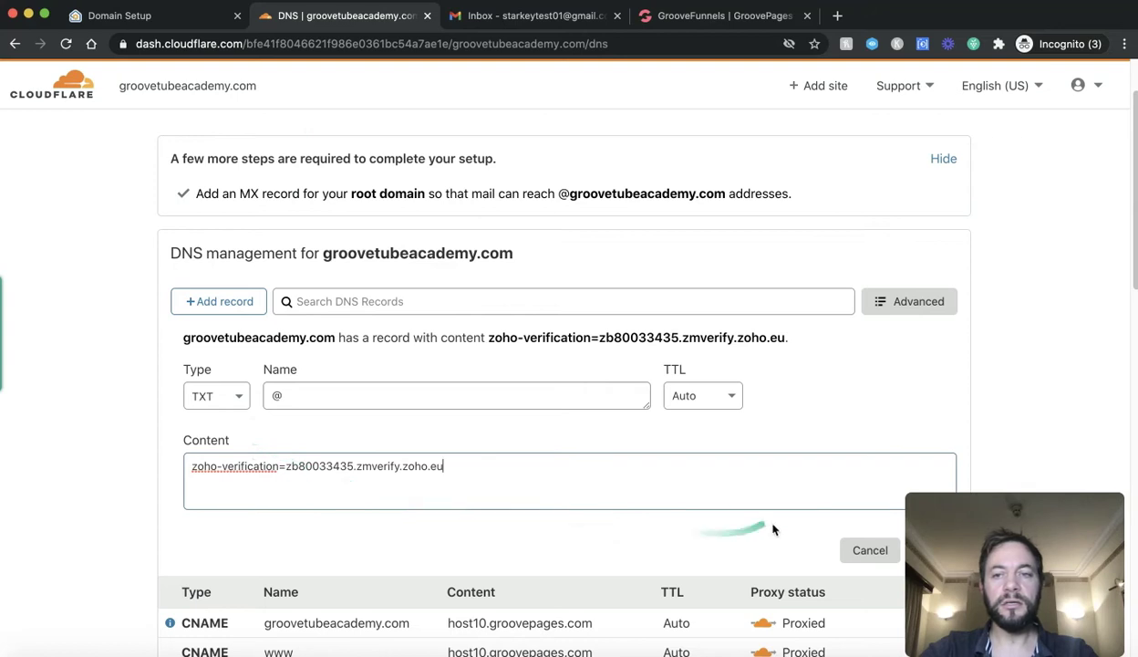
{"action": "scroll", "coordinate": [770, 438], "scroll_direction": "down", "scroll_amount": 3}
{"action": "left_click", "coordinate": [917, 434]}
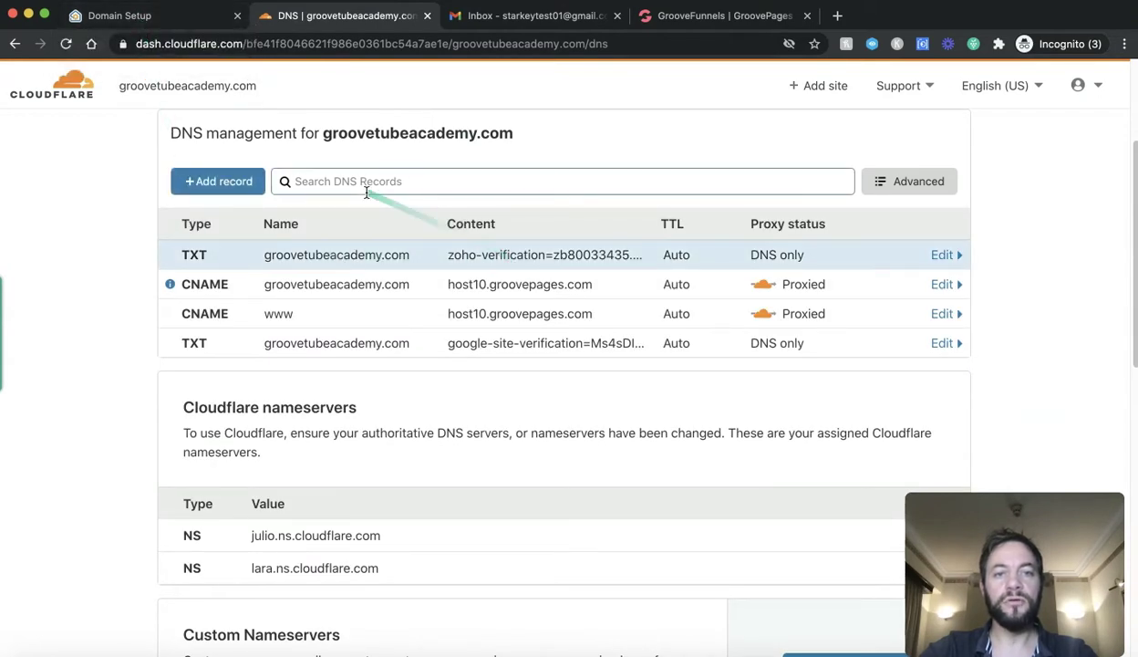
Step: Verify groovetubeacademy.com by TXT and create the admin account with the suggested username
{"action": "left_click", "coordinate": [112, 23]}
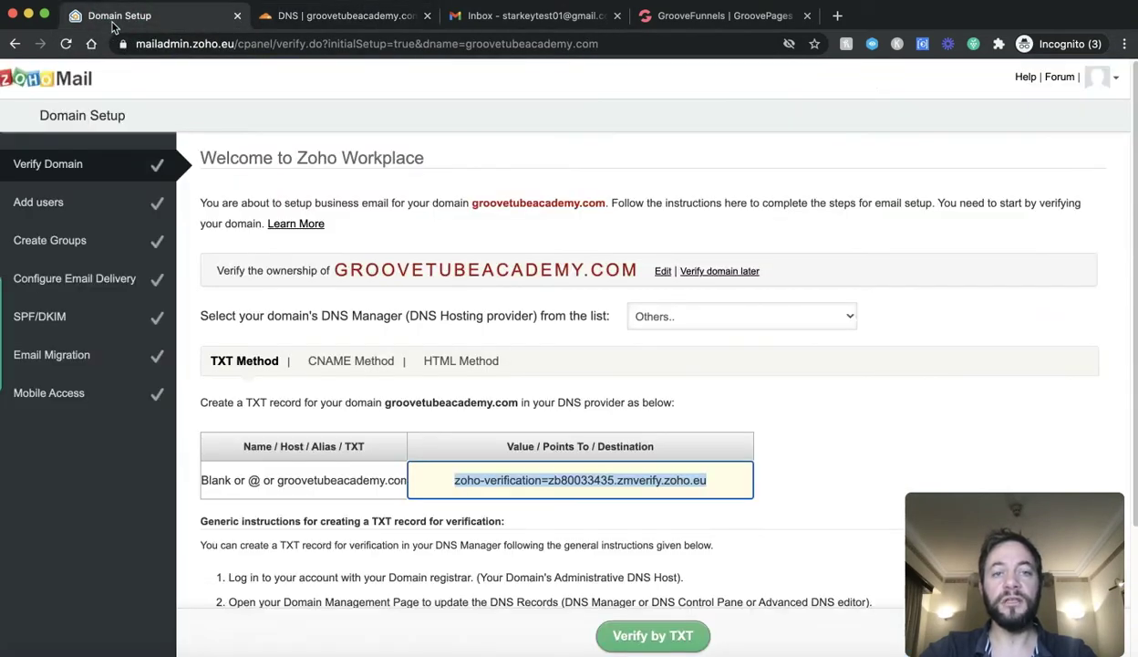
{"action": "scroll", "coordinate": [845, 459], "scroll_direction": "down", "scroll_amount": 2}
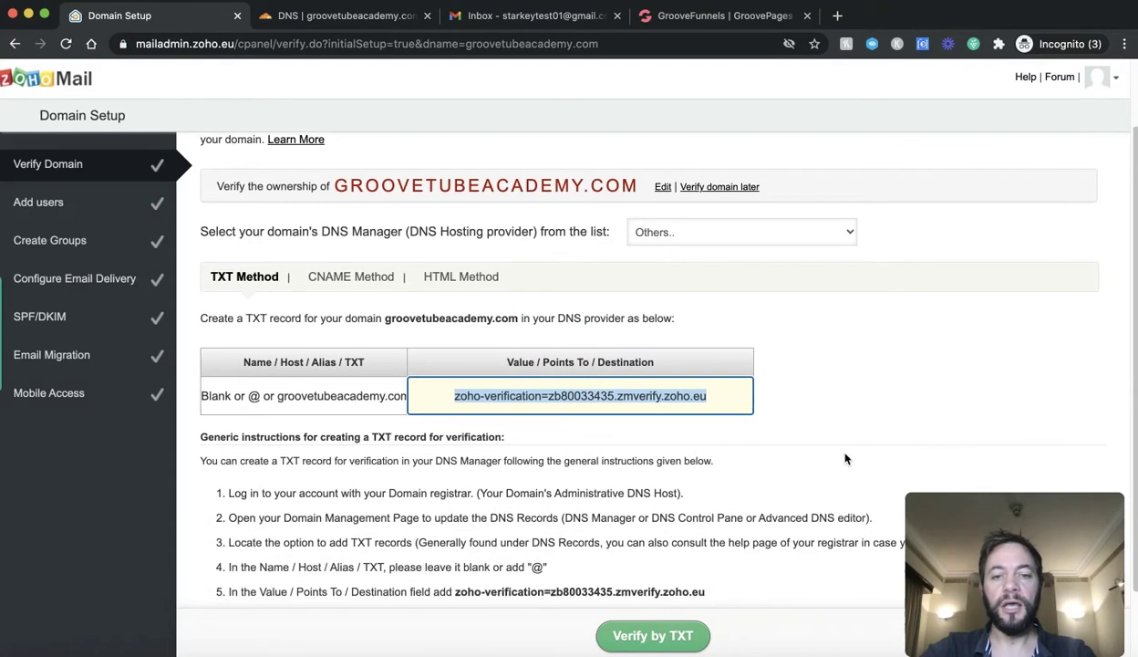
{"action": "scroll", "coordinate": [846, 459], "scroll_direction": "down", "scroll_amount": 2}
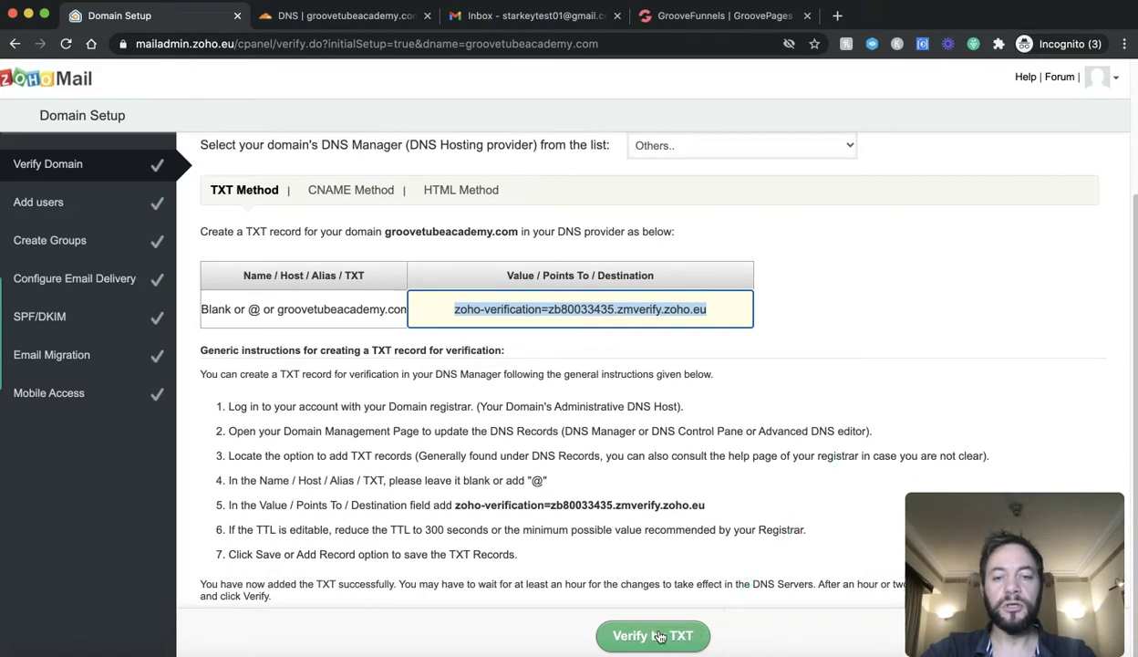
{"action": "left_click", "coordinate": [655, 635]}
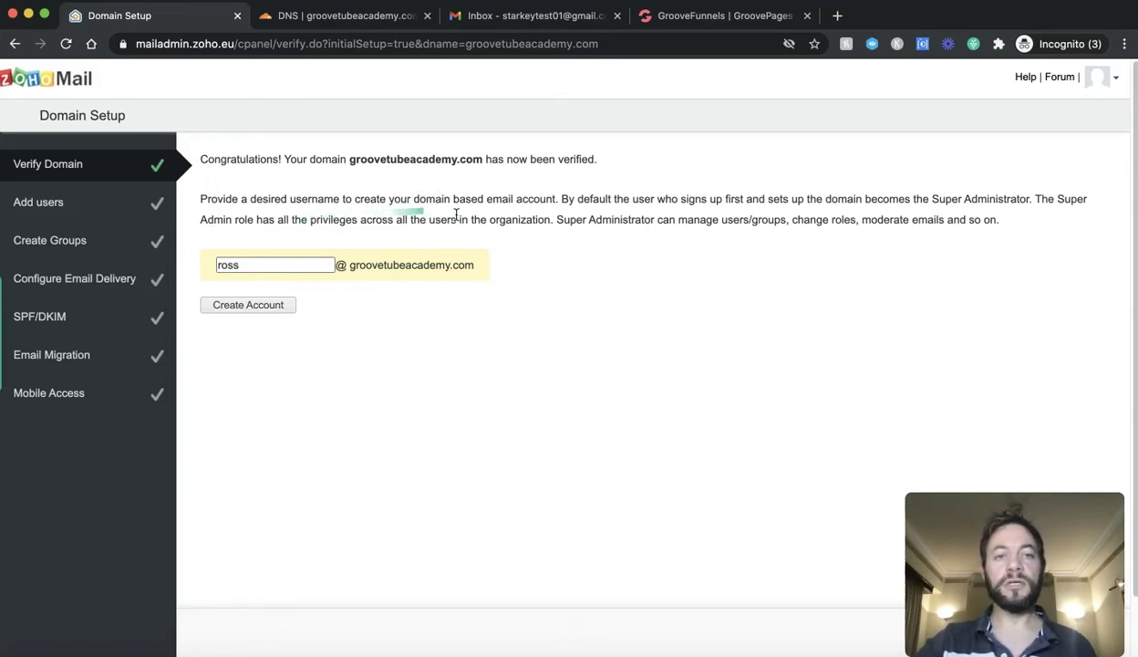
{"action": "left_click", "coordinate": [258, 309]}
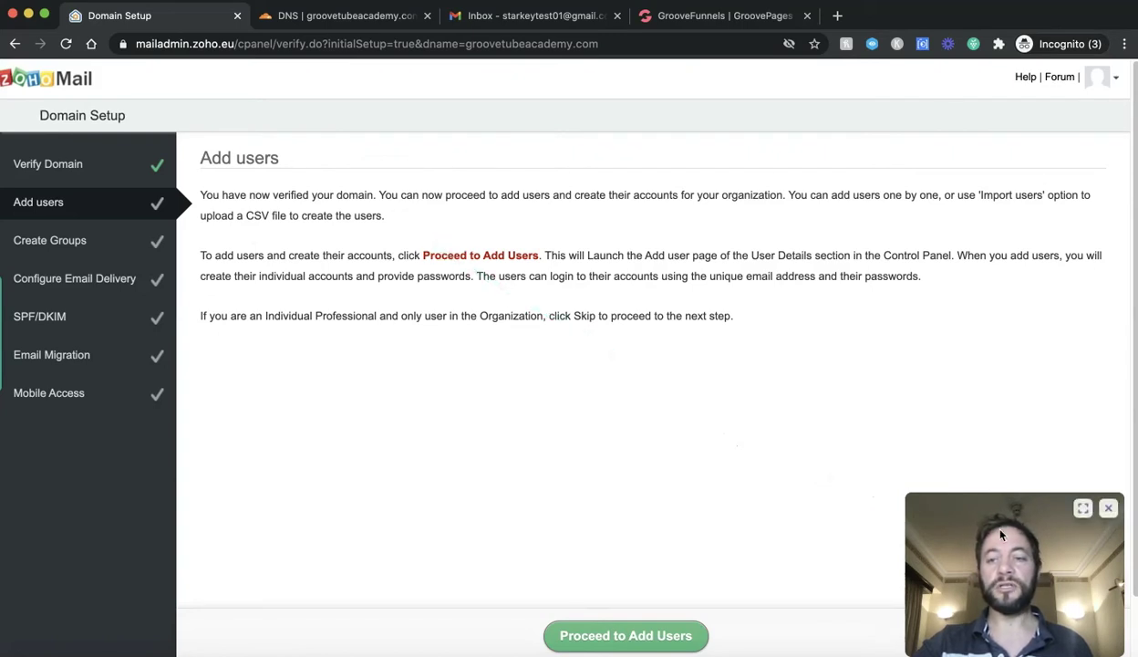
Step: Skip both the Add users and Groups setup steps
{"action": "left_click_drag", "start_coordinate": [1000, 531], "coordinate": [931, 529]}
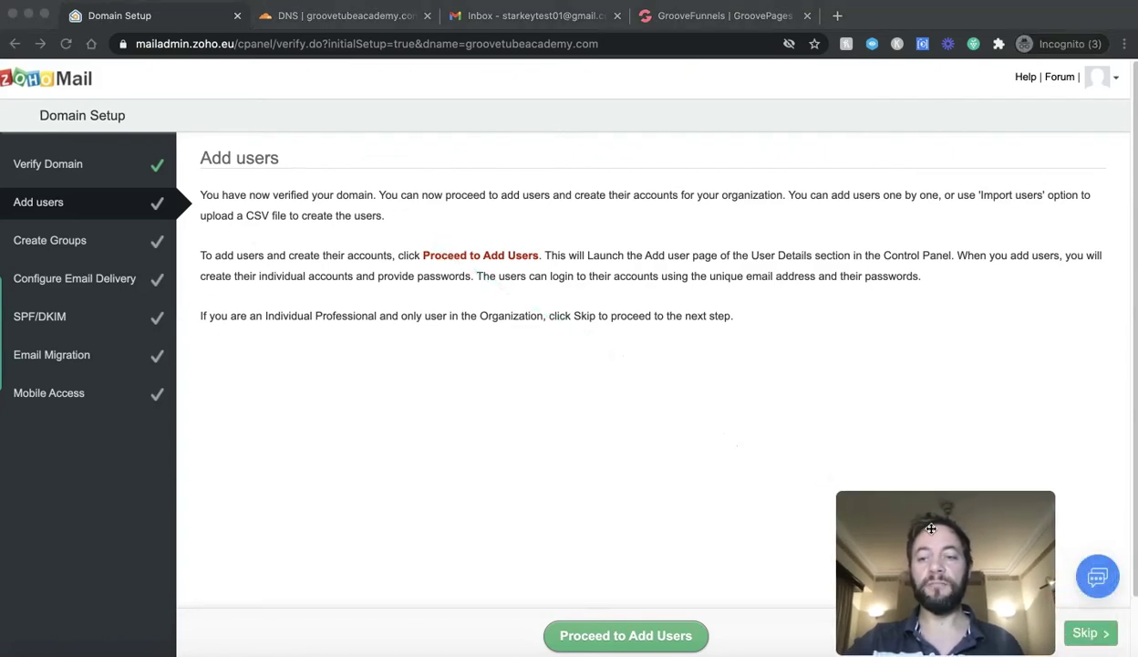
{"action": "left_click", "coordinate": [1099, 636]}
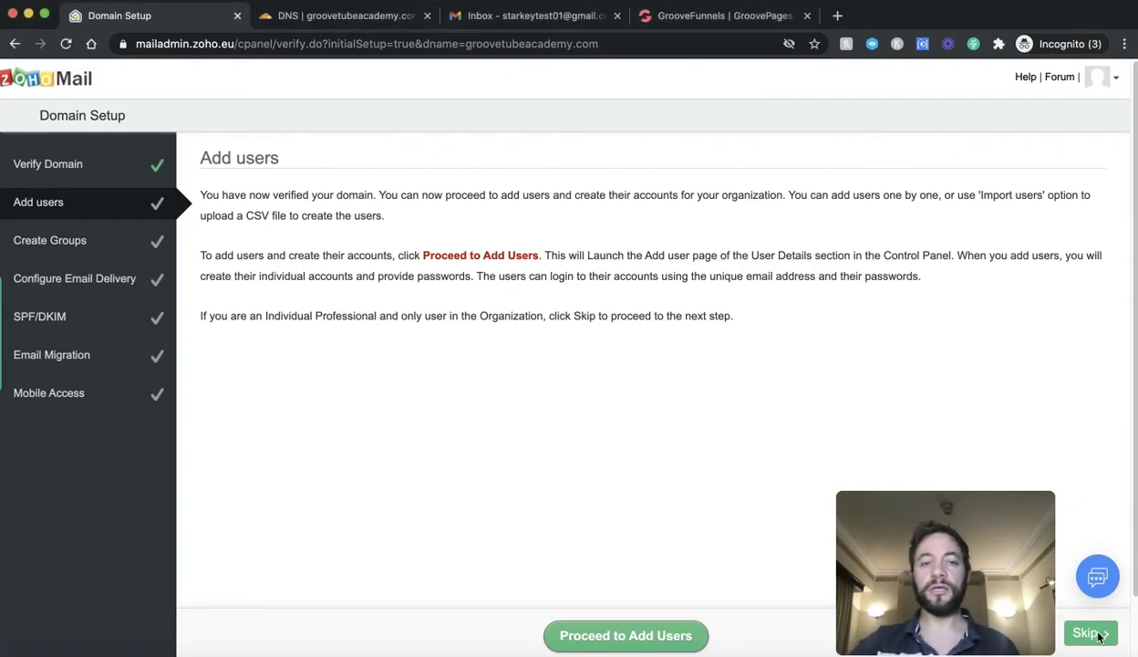
{"action": "left_click", "coordinate": [1089, 636]}
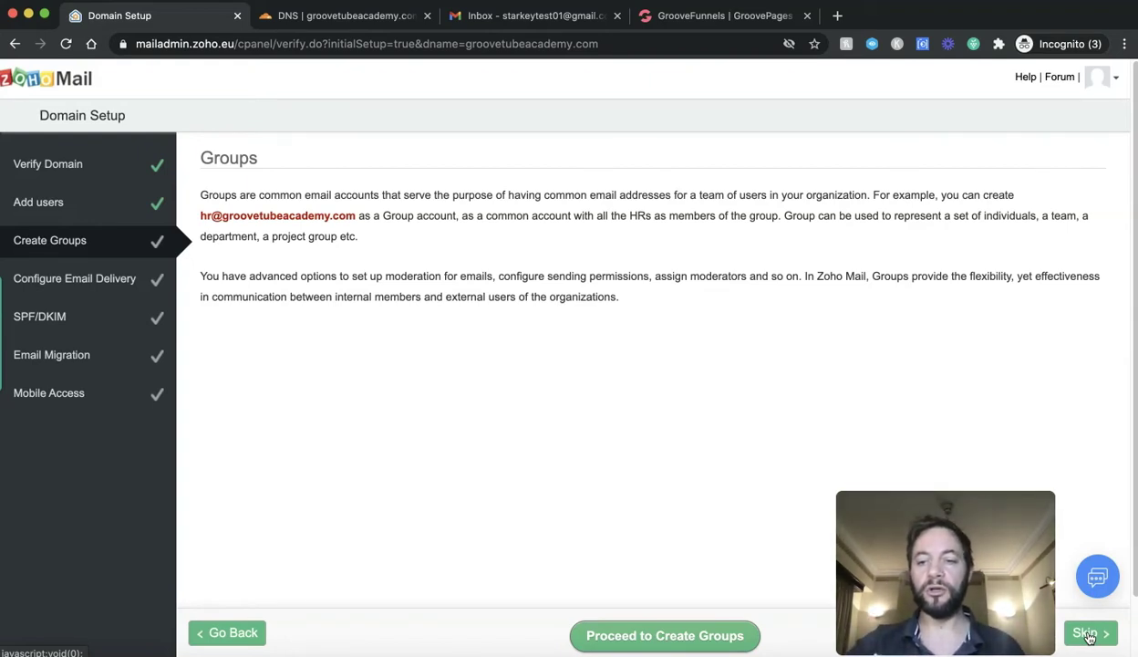
{"action": "left_click", "coordinate": [1086, 634]}
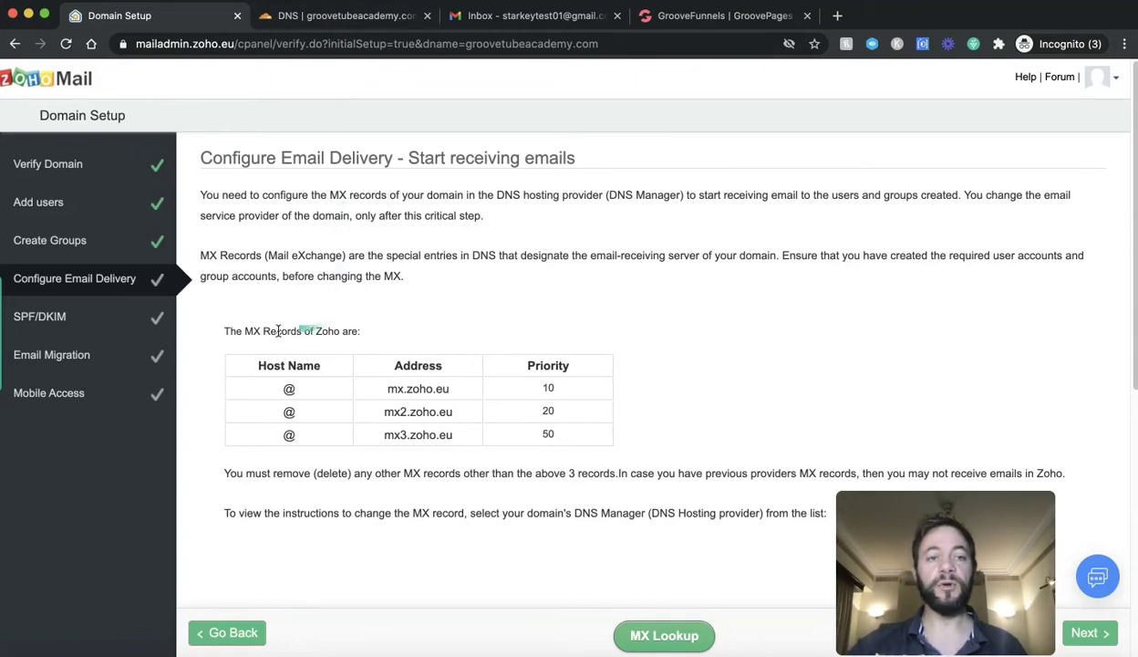
Step: Check the mx.zoho.eu, mx2.zoho.eu and mx3.zoho.eu values, then return to Cloudflare DNS
{"action": "left_click_drag", "start_coordinate": [264, 332], "coordinate": [346, 332]}
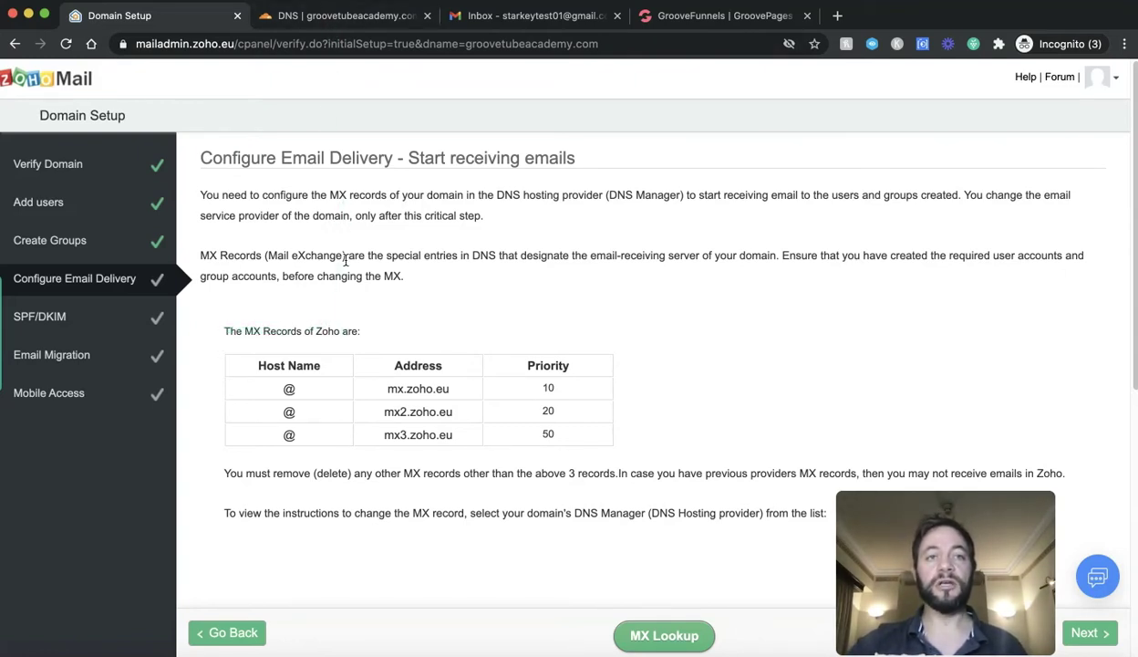
{"action": "left_click", "coordinate": [314, 15]}
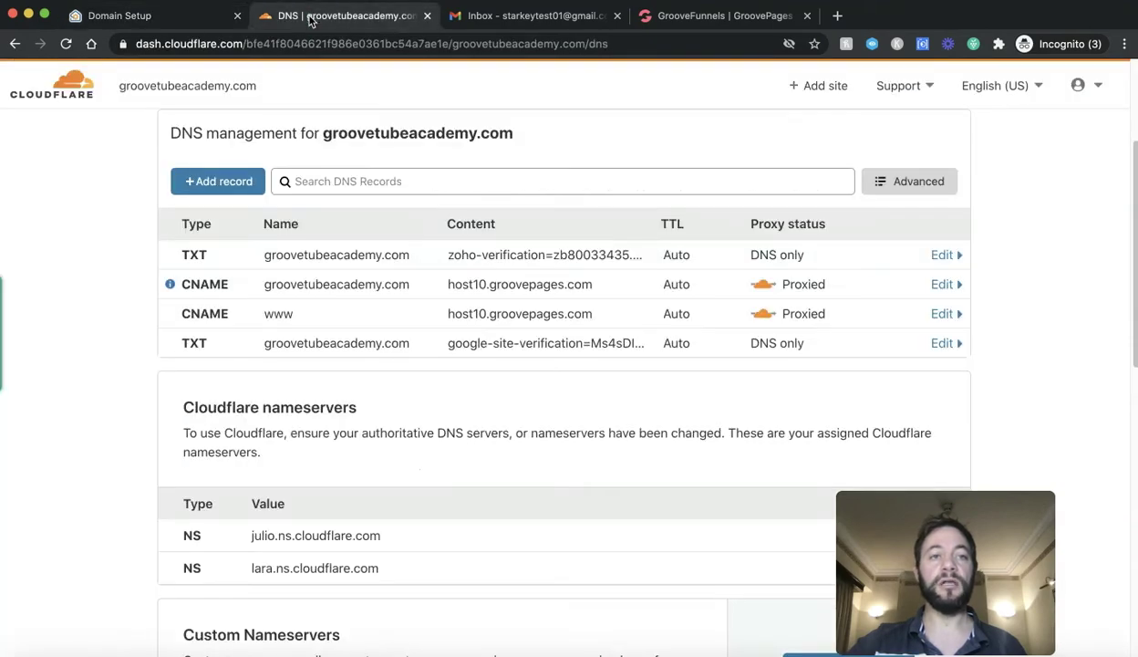
Step: Start a new Cloudflare DNS record with type MX
{"action": "left_click", "coordinate": [244, 178]}
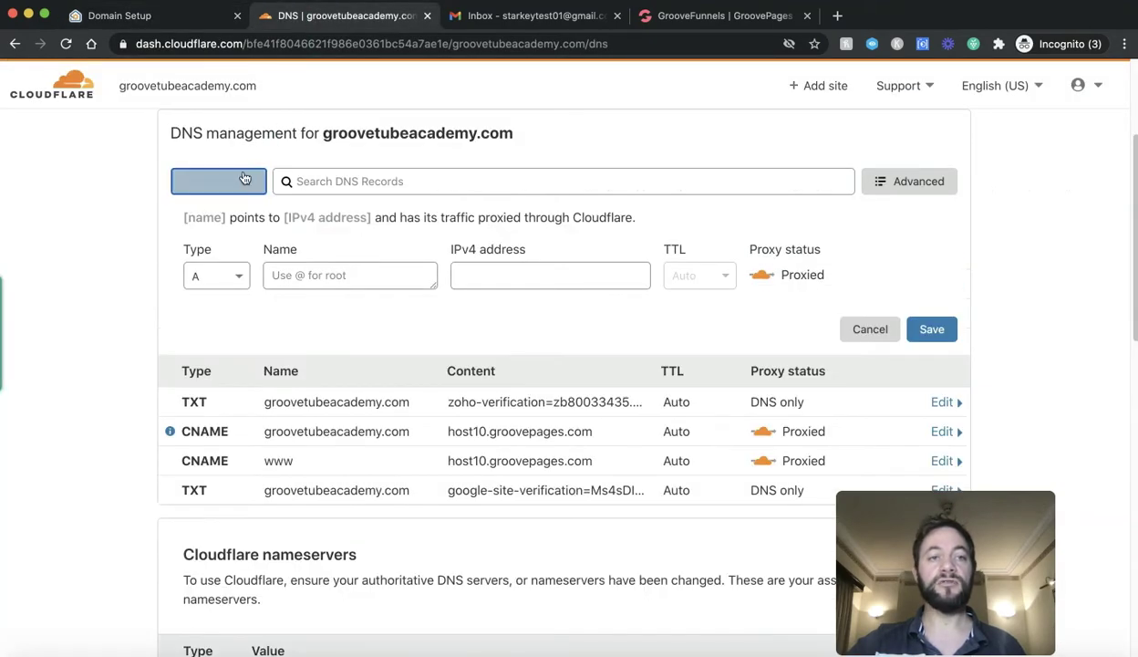
{"action": "left_click", "coordinate": [235, 275]}
{"action": "scroll", "coordinate": [203, 386], "scroll_direction": "down", "scroll_amount": 10}
{"action": "scroll", "coordinate": [210, 393], "scroll_direction": "up", "scroll_amount": 2}
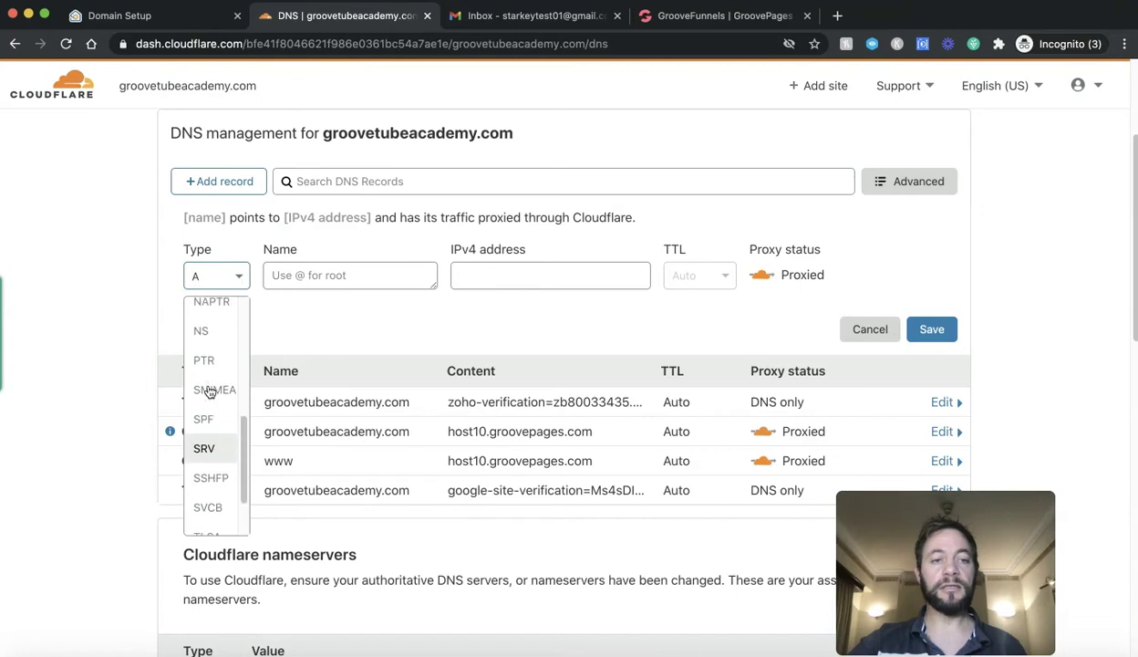
{"action": "scroll", "coordinate": [210, 392], "scroll_direction": "up", "scroll_amount": 2}
{"action": "left_click", "coordinate": [203, 366]}
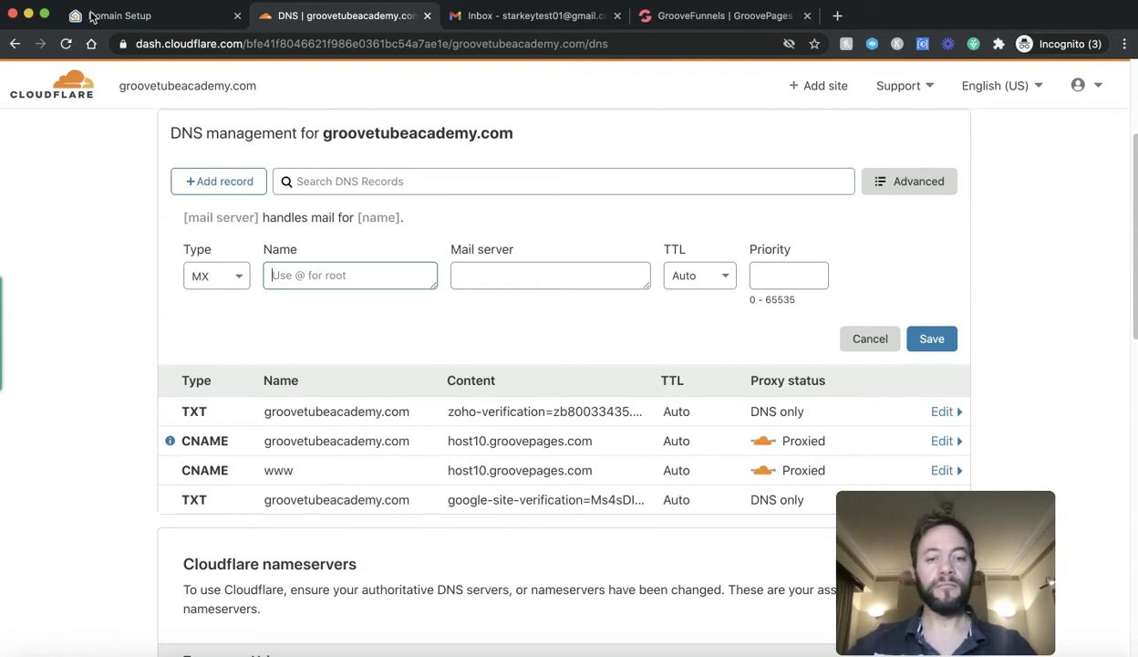
{"action": "left_click", "coordinate": [91, 16]}
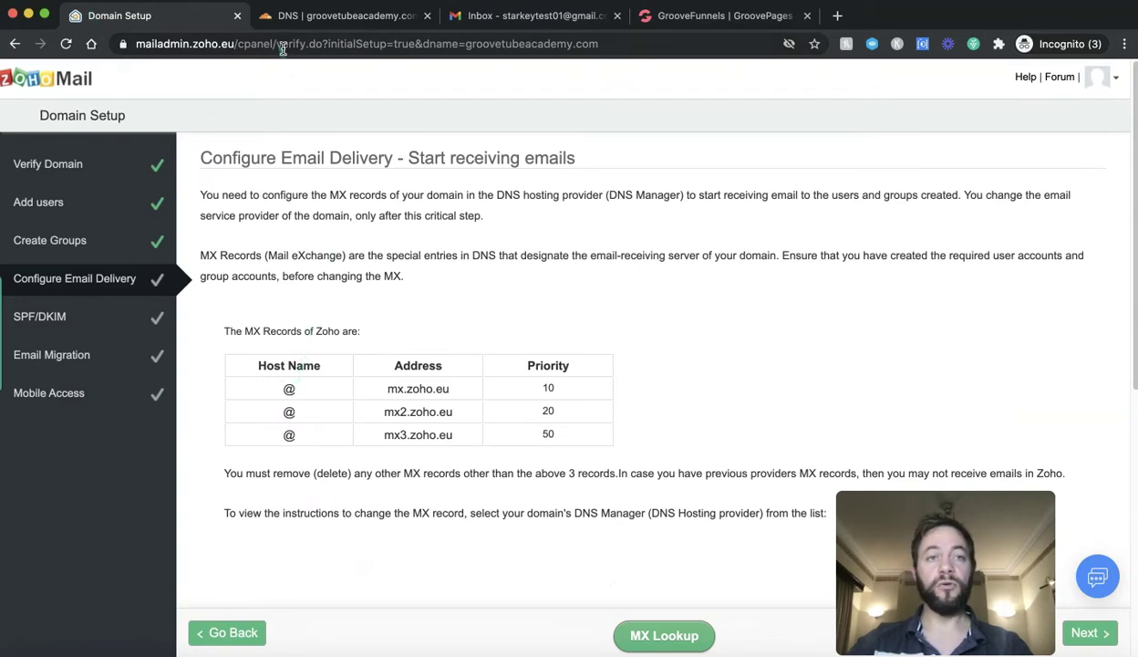
{"action": "left_click", "coordinate": [295, 18]}
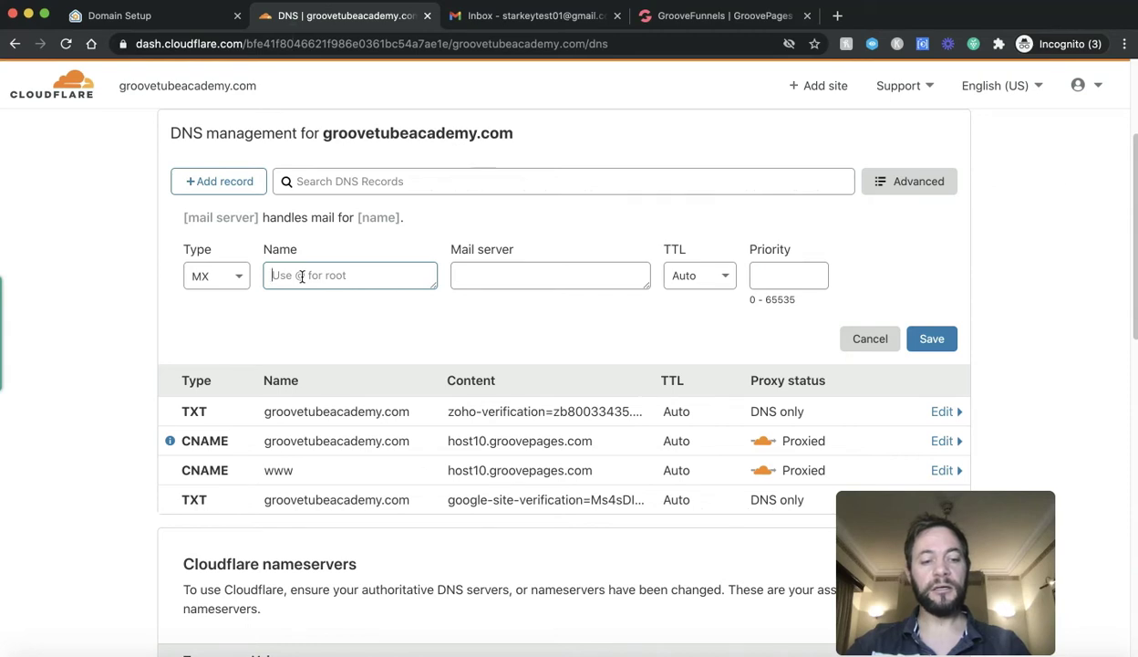
Step: Fill the MX record with Name @, mail server mx.zoho.eu and priority 10, and save it
{"action": "type", "text": "@"}
{"action": "left_click", "coordinate": [495, 272]}
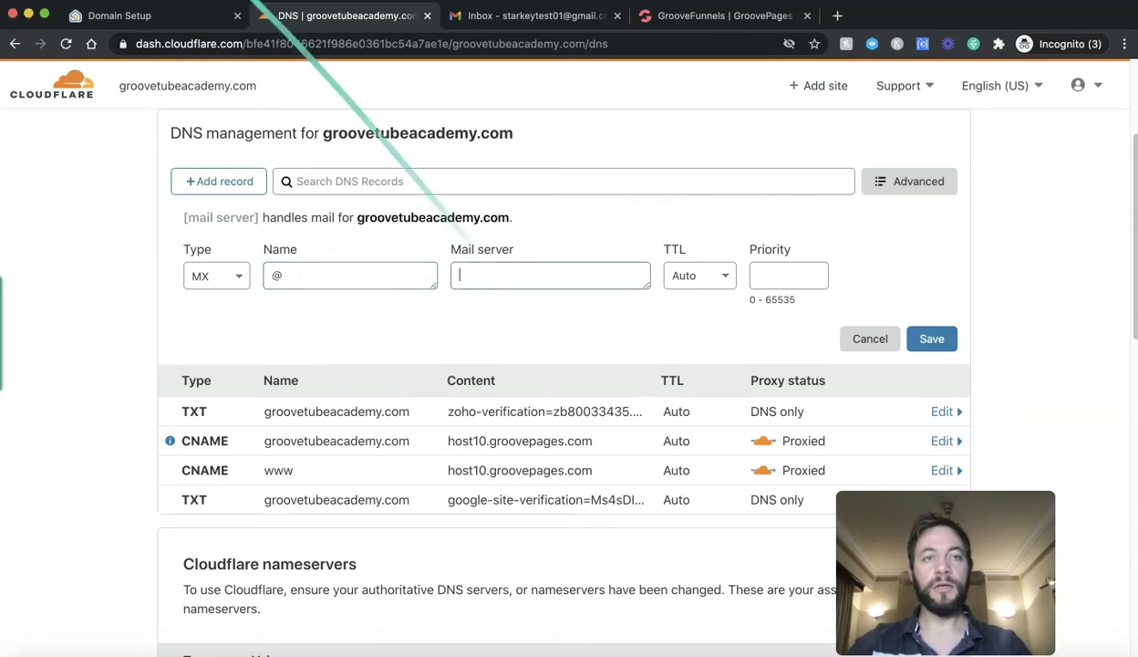
{"action": "left_click", "coordinate": [182, 17]}
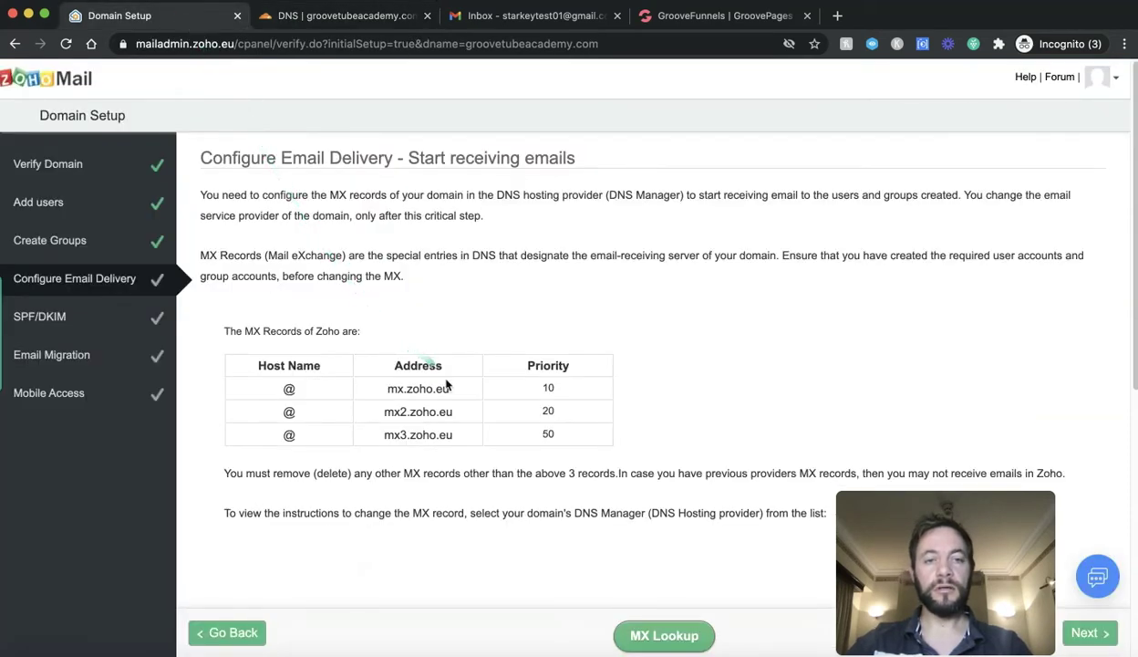
{"action": "left_click_drag", "start_coordinate": [449, 390], "coordinate": [389, 389]}
{"action": "key", "text": "ctrl+c"}
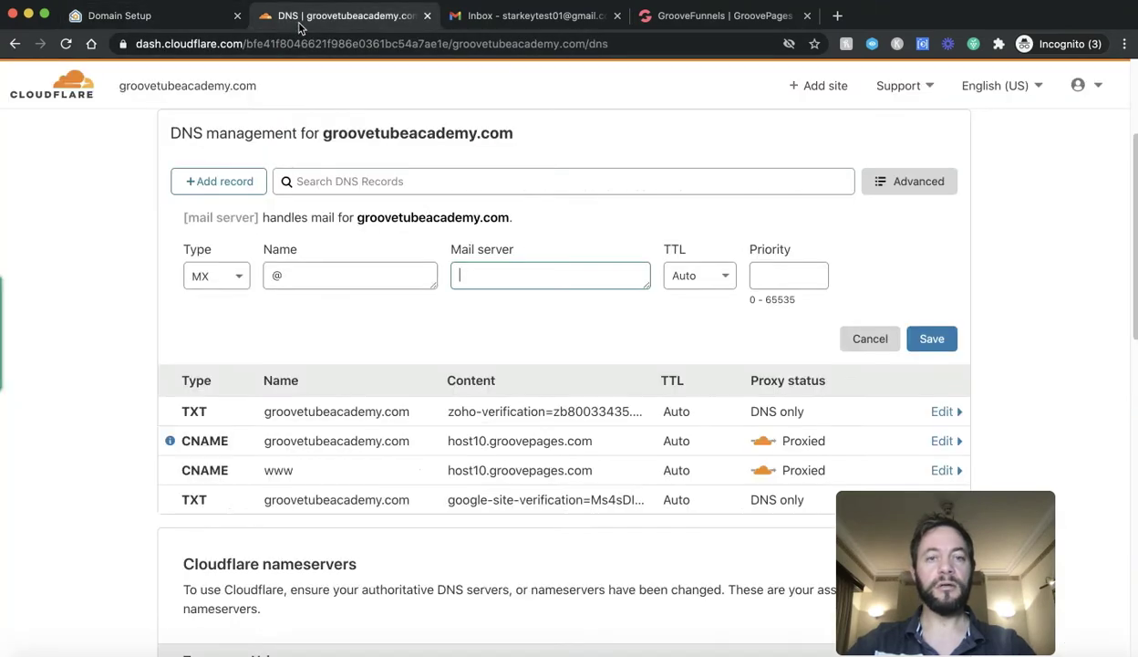
{"action": "left_click", "coordinate": [291, 17]}
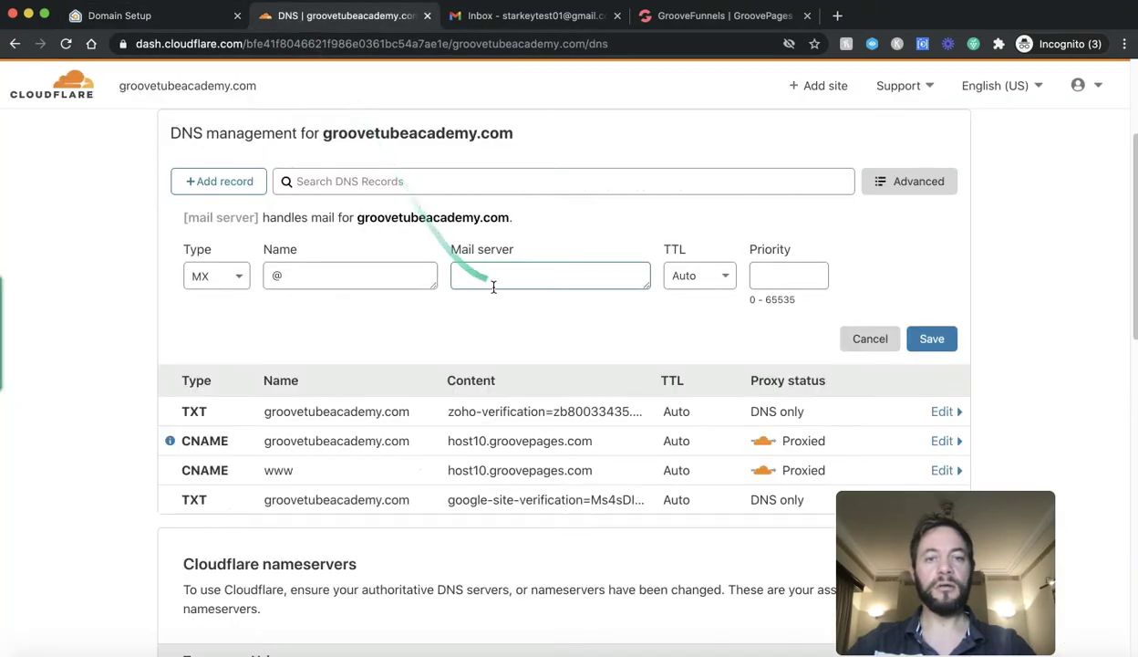
{"action": "key", "text": "ctrl+v"}
{"action": "left_click", "coordinate": [135, 18]}
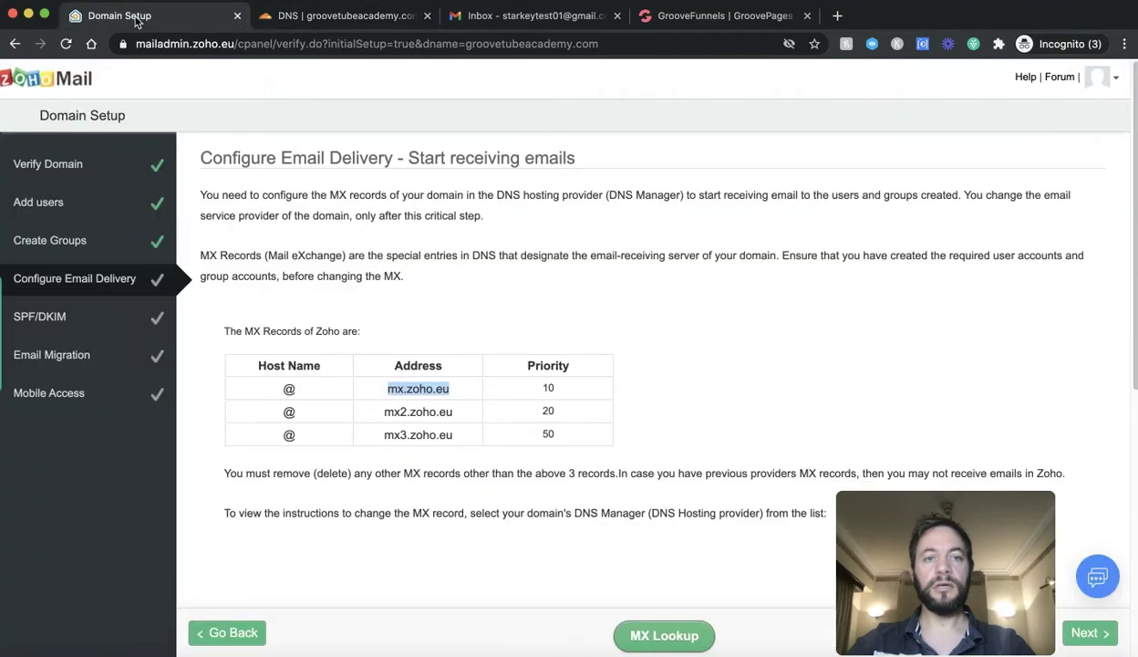
{"action": "left_click", "coordinate": [321, 20]}
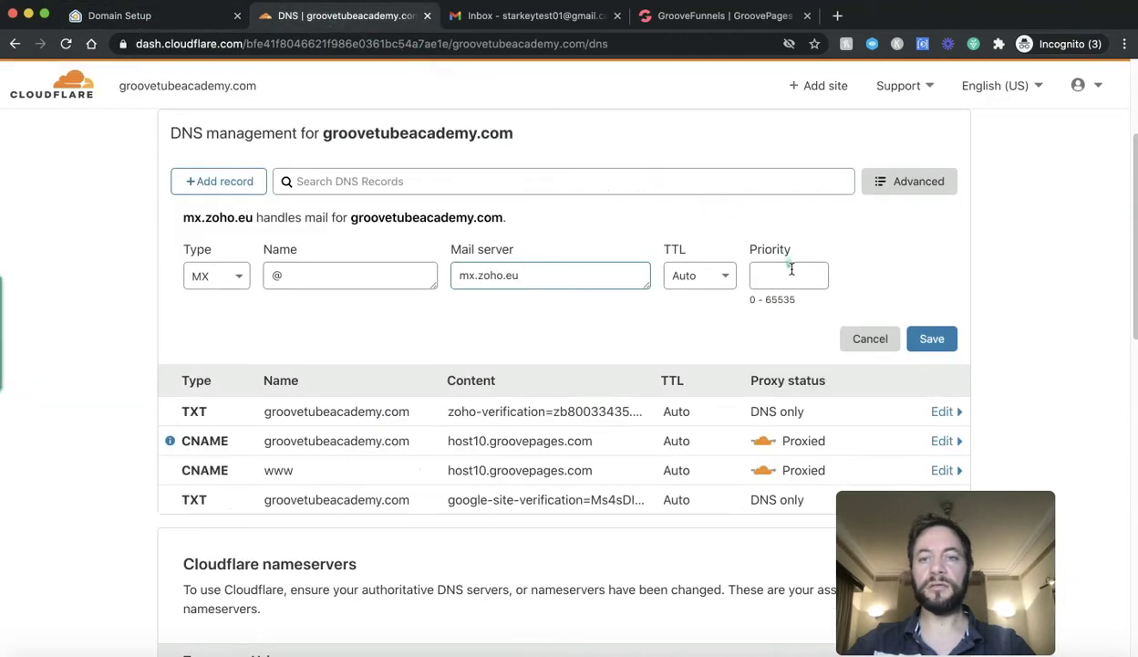
{"action": "left_click", "coordinate": [790, 269]}
{"action": "type", "text": "10"}
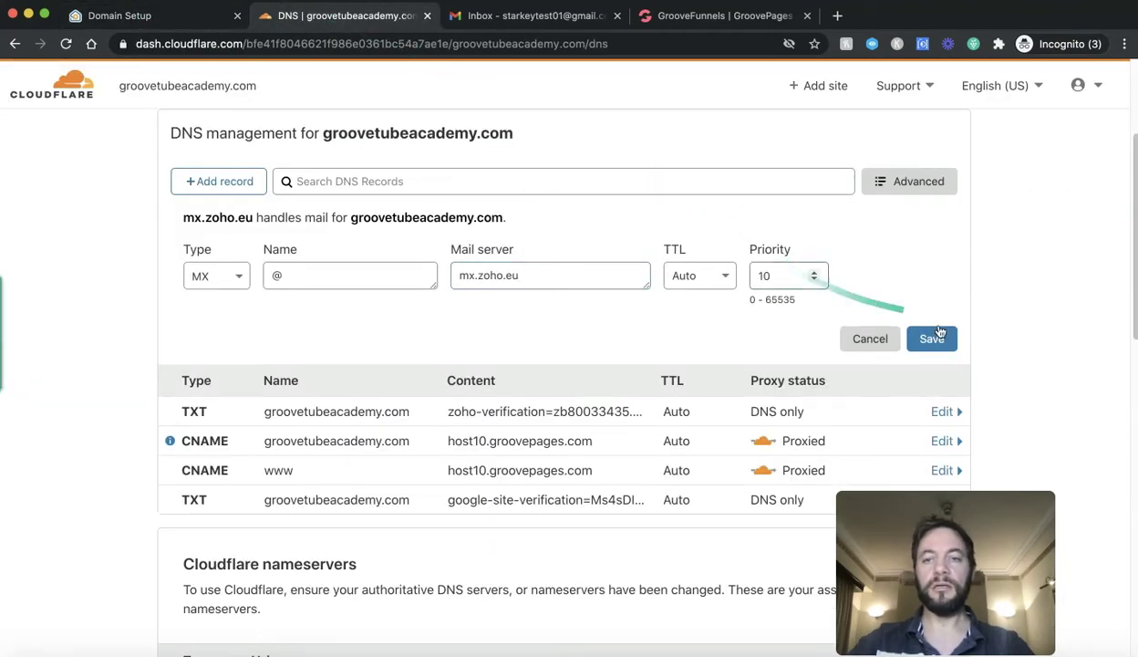
{"action": "left_click", "coordinate": [931, 338]}
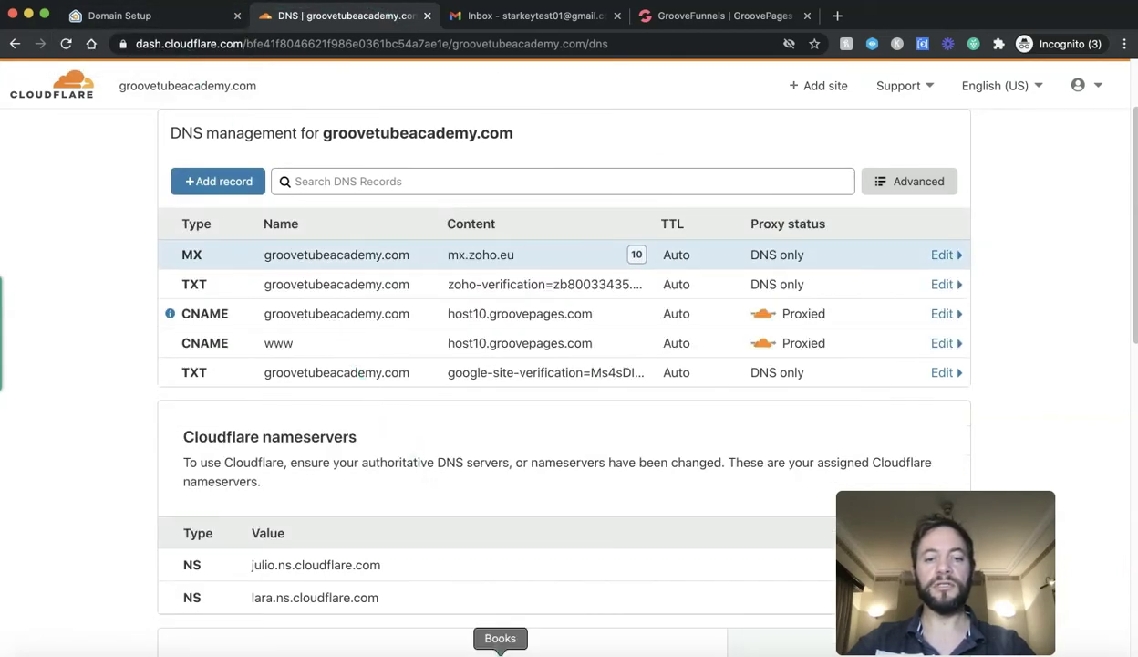
{"action": "key", "text": "super+1"}
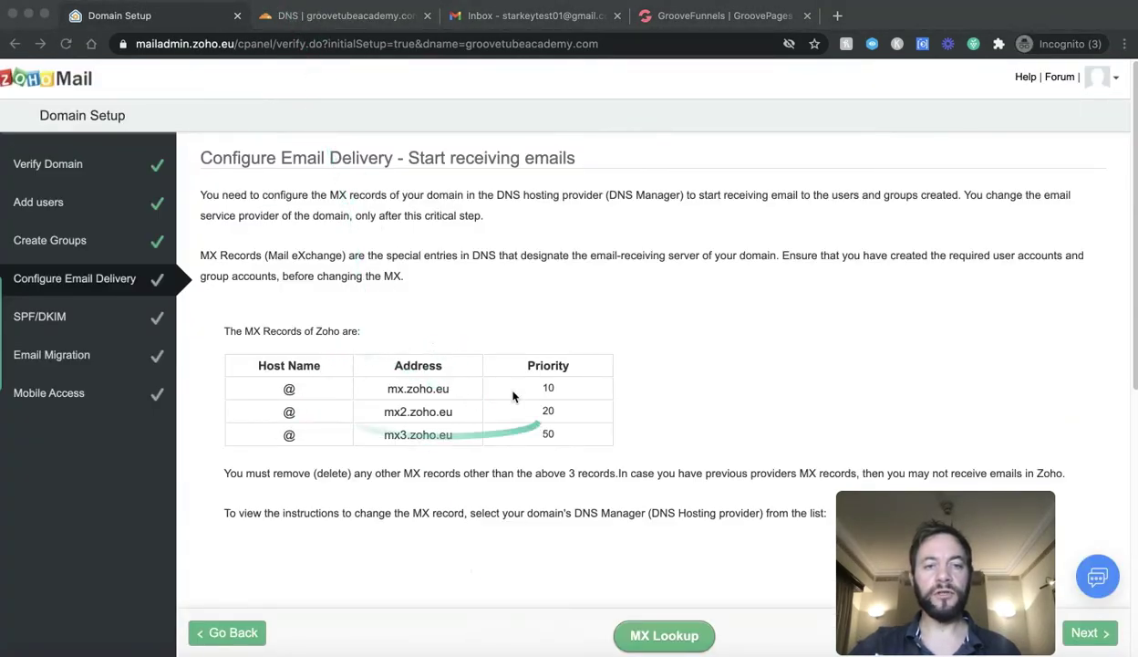
Step: Add MX records for mx2.zoho.eu at priority 20 and mx3.zoho.eu at priority 50
{"action": "left_click", "coordinate": [324, 18]}
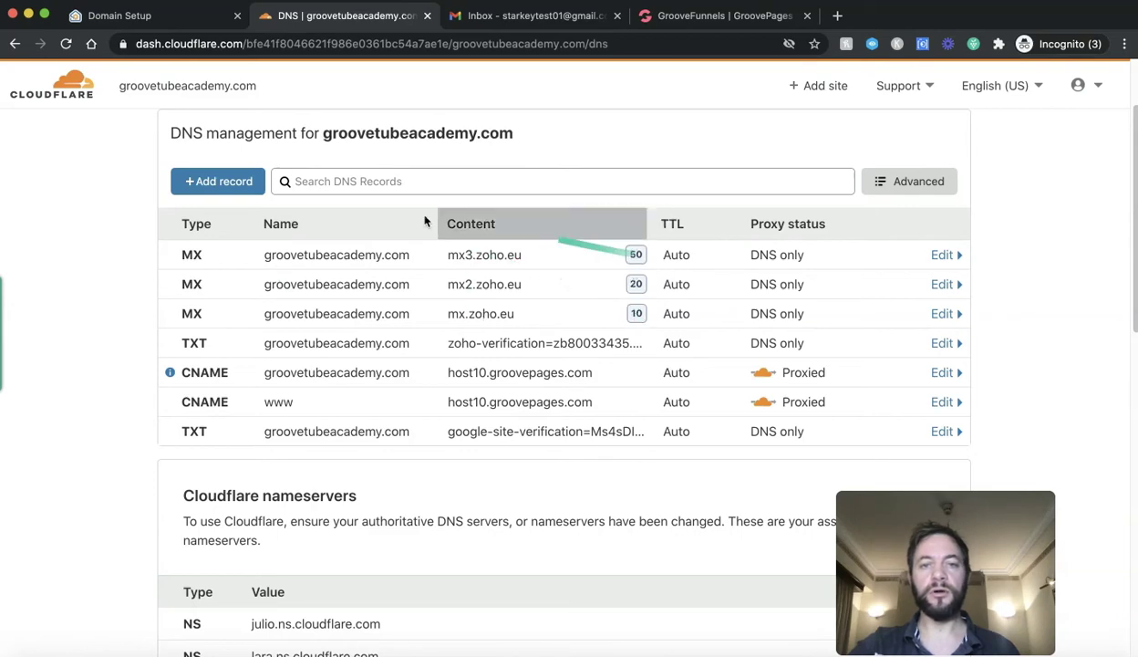
{"action": "left_click", "coordinate": [178, 27]}
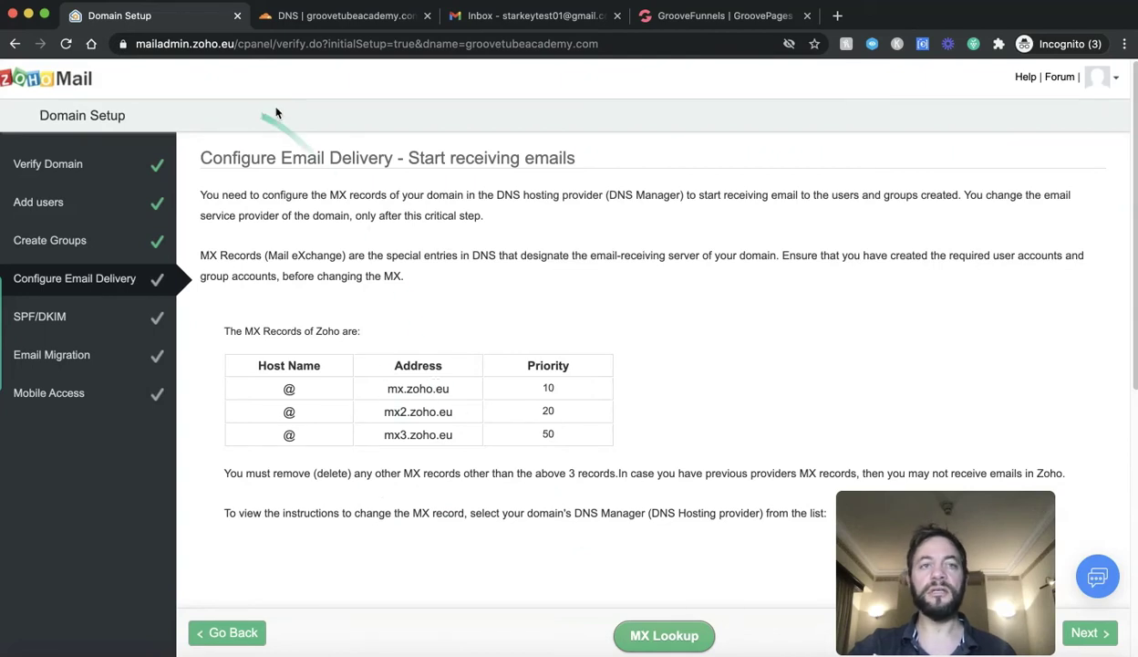
{"action": "left_click", "coordinate": [340, 18]}
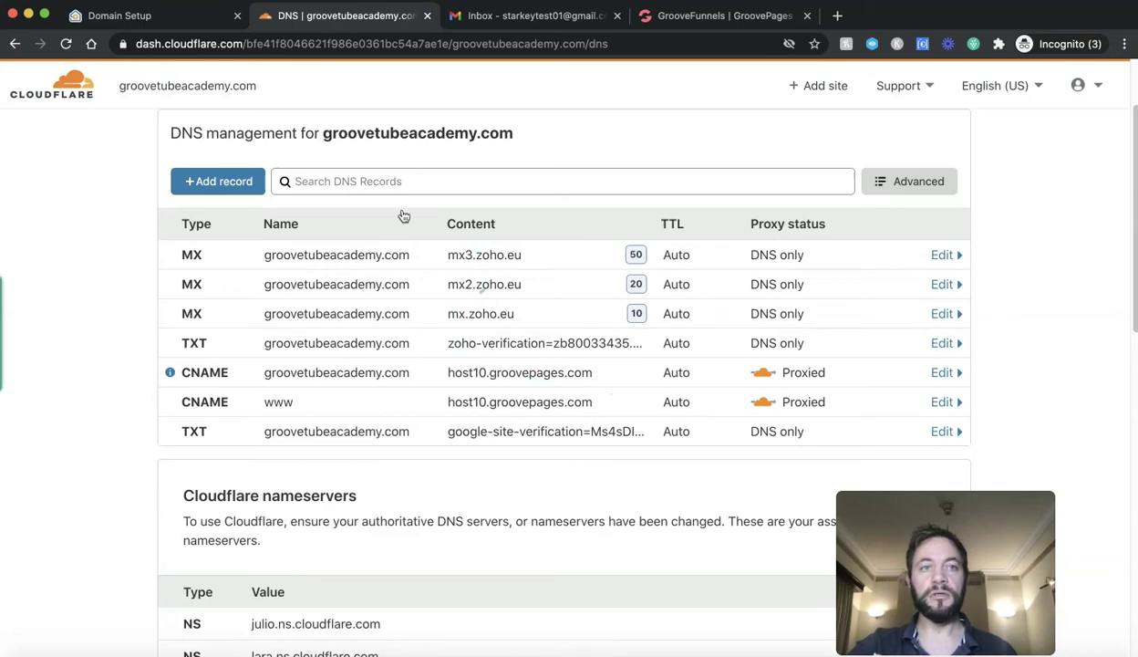
{"action": "left_click", "coordinate": [165, 15]}
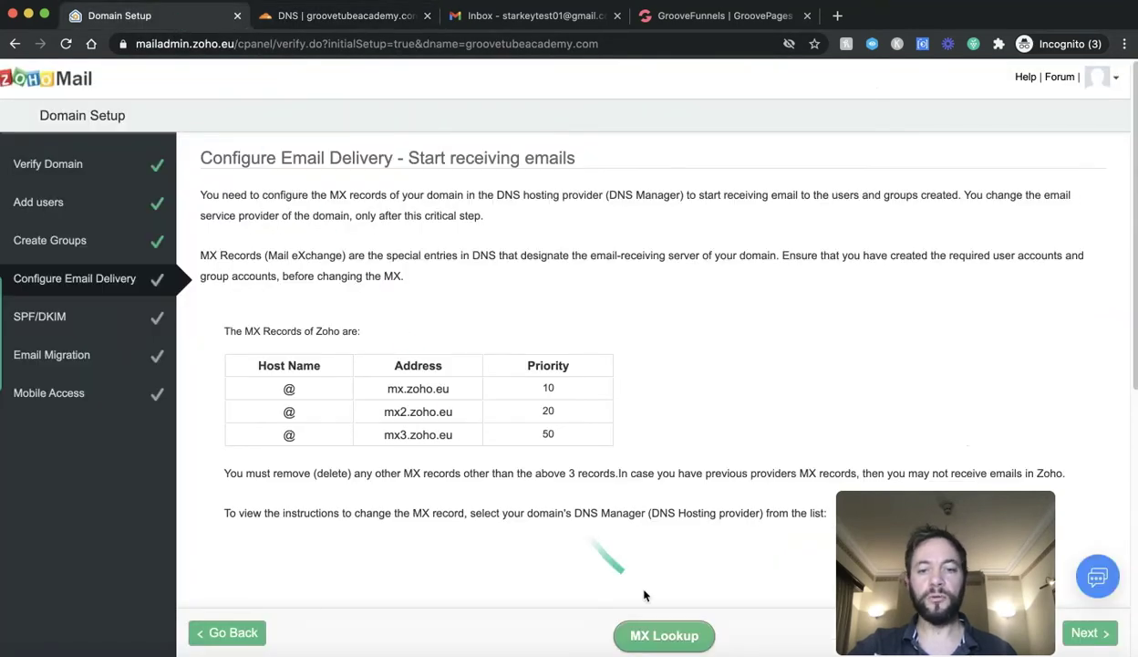
Step: Run MX Lookup to confirm all three MX records and advance Zoho setup to SPF/DKIM
{"action": "left_click", "coordinate": [676, 639]}
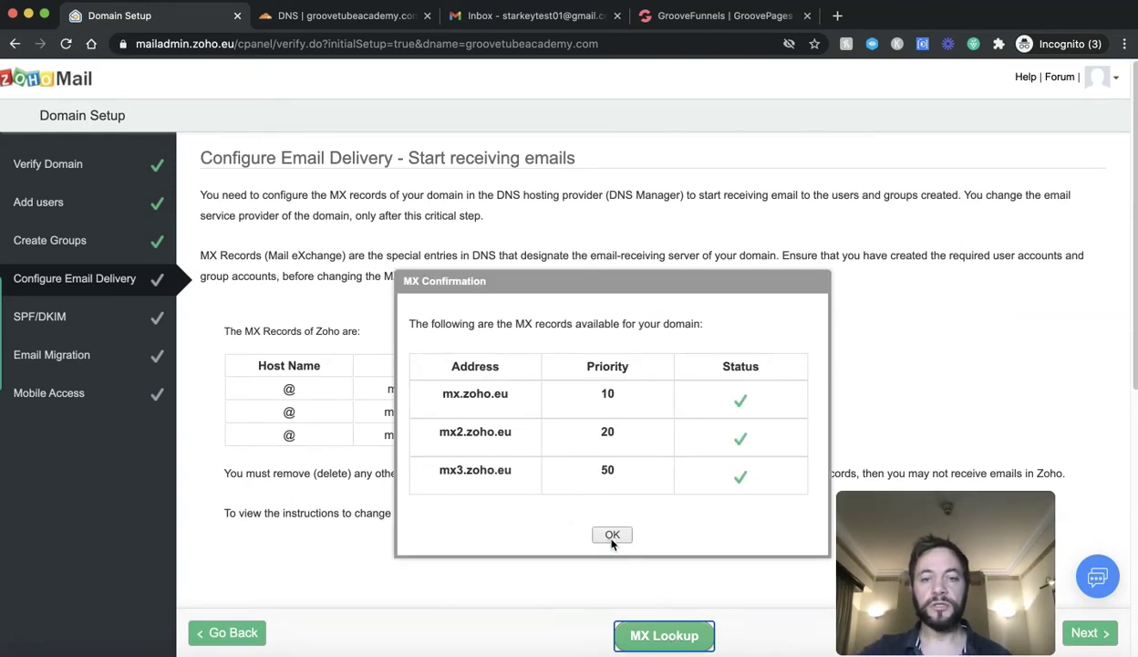
{"action": "left_click", "coordinate": [612, 536]}
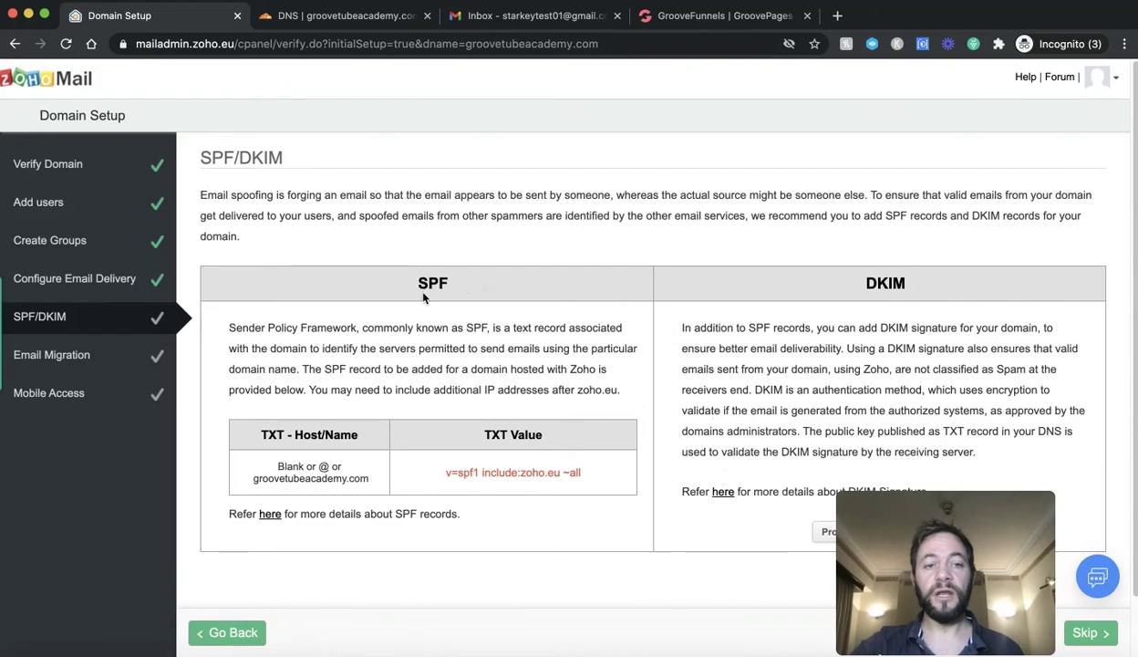
{"action": "left_click", "coordinate": [356, 18]}
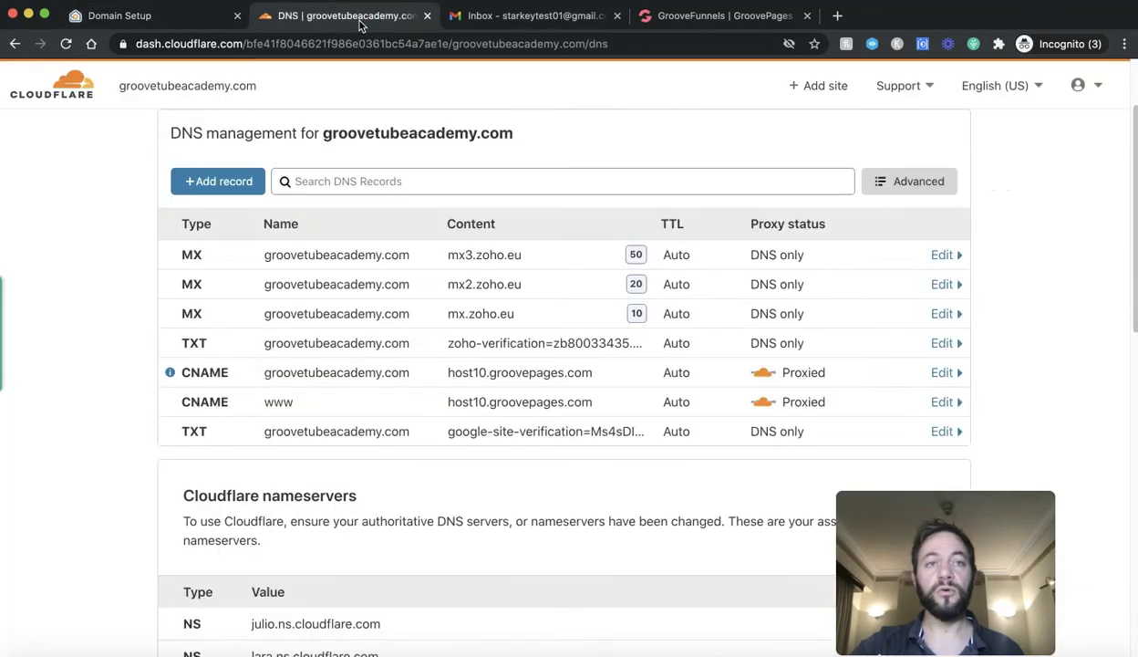
Step: Start a new Cloudflare TXT record with Name set to @
{"action": "left_click", "coordinate": [210, 182]}
{"action": "left_click", "coordinate": [220, 276]}
{"action": "scroll", "coordinate": [209, 430], "scroll_direction": "down", "scroll_amount": 5}
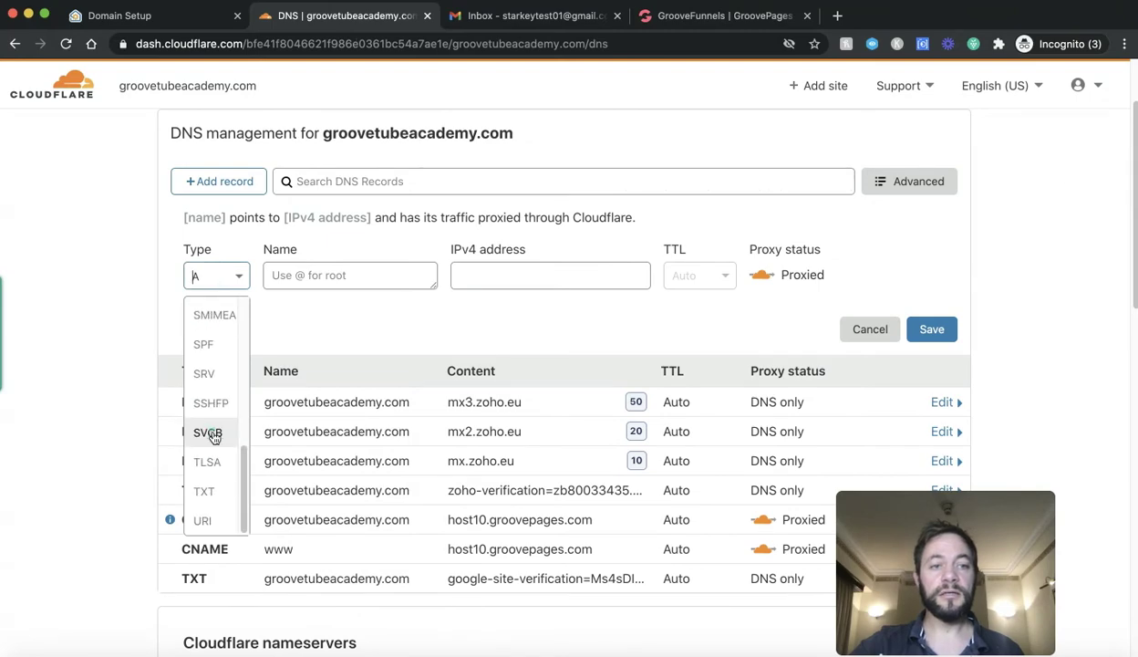
{"action": "left_click", "coordinate": [204, 491]}
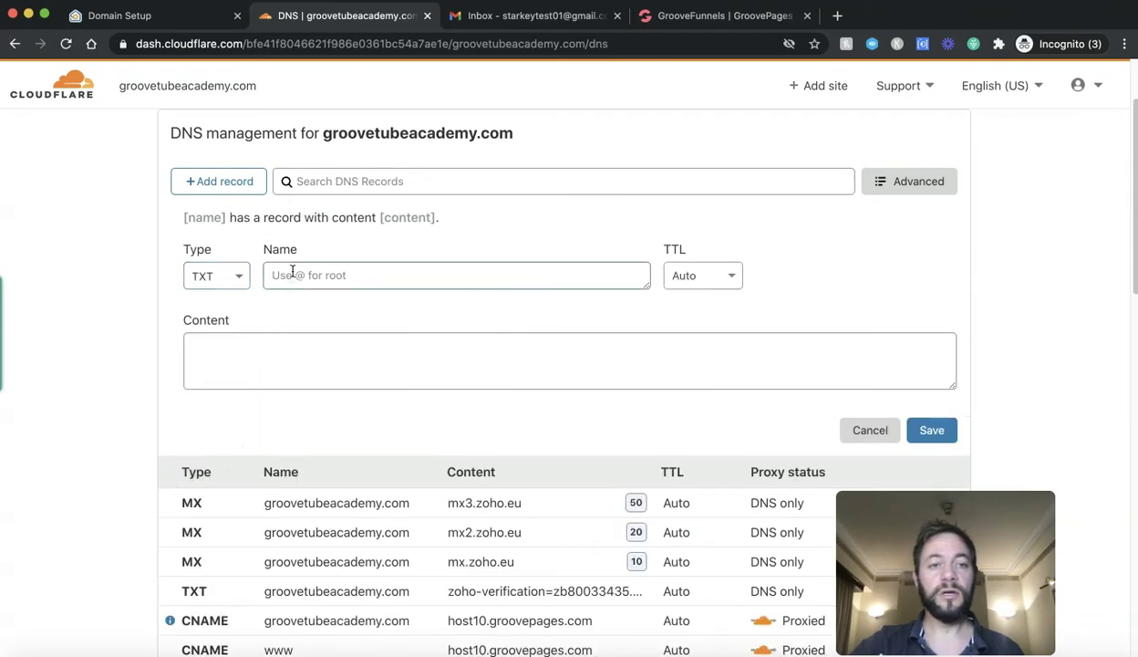
{"action": "left_click", "coordinate": [137, 15]}
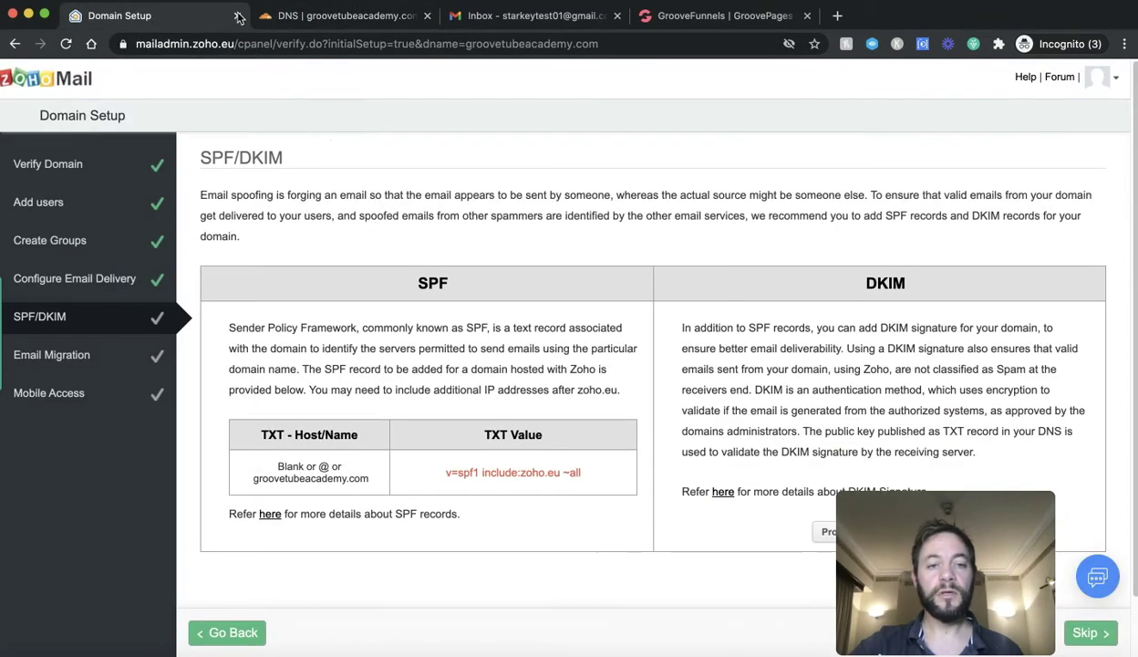
{"action": "left_click", "coordinate": [274, 15]}
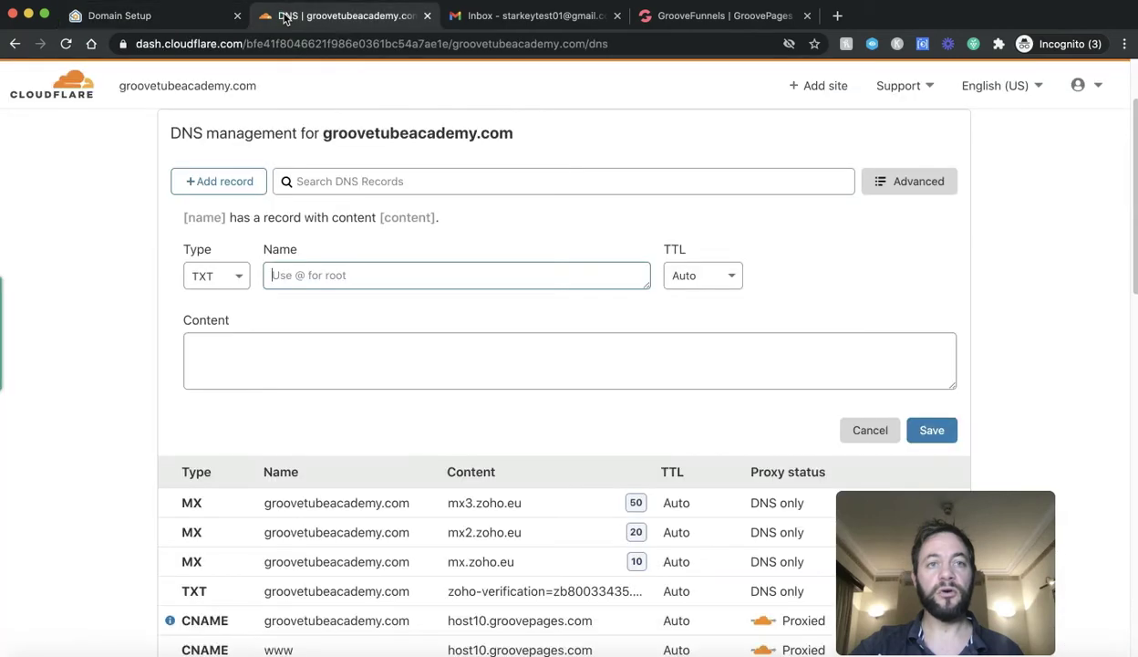
{"action": "left_click", "coordinate": [348, 268]}
{"action": "type", "text": "@"}
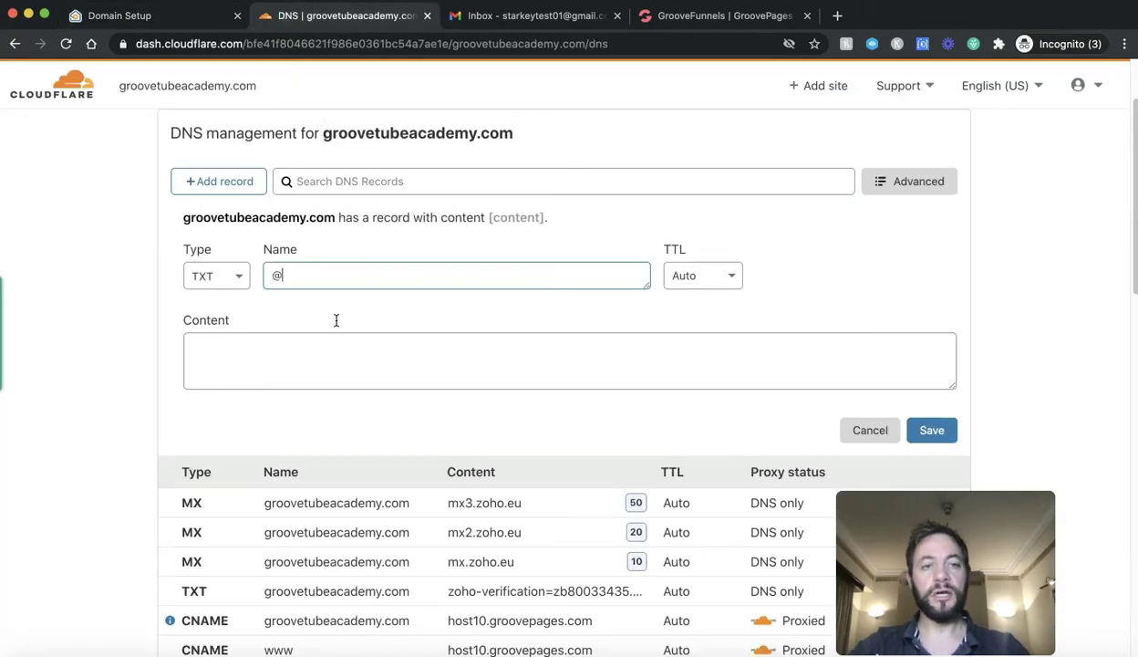
{"action": "left_click", "coordinate": [335, 342]}
Step: Copy Zoho's SPF value v=spf1 include:zoho.eu ~all into the record's Content and save it
{"action": "left_click", "coordinate": [180, 20]}
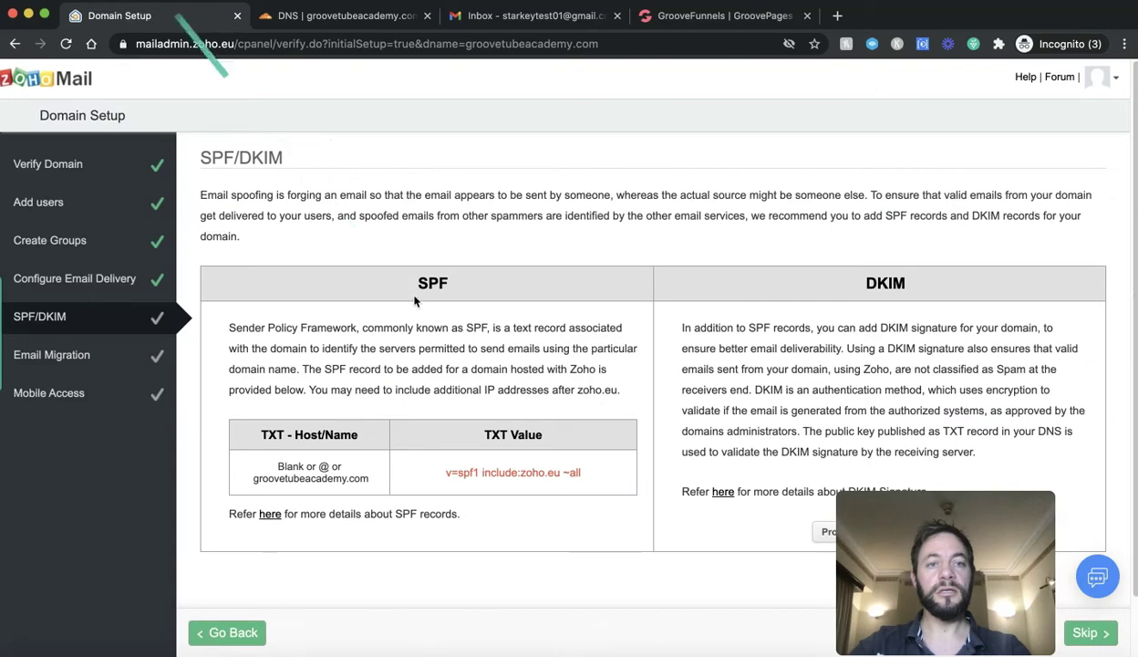
{"action": "left_click_drag", "start_coordinate": [444, 477], "coordinate": [590, 481]}
{"action": "key", "text": "super+c"}
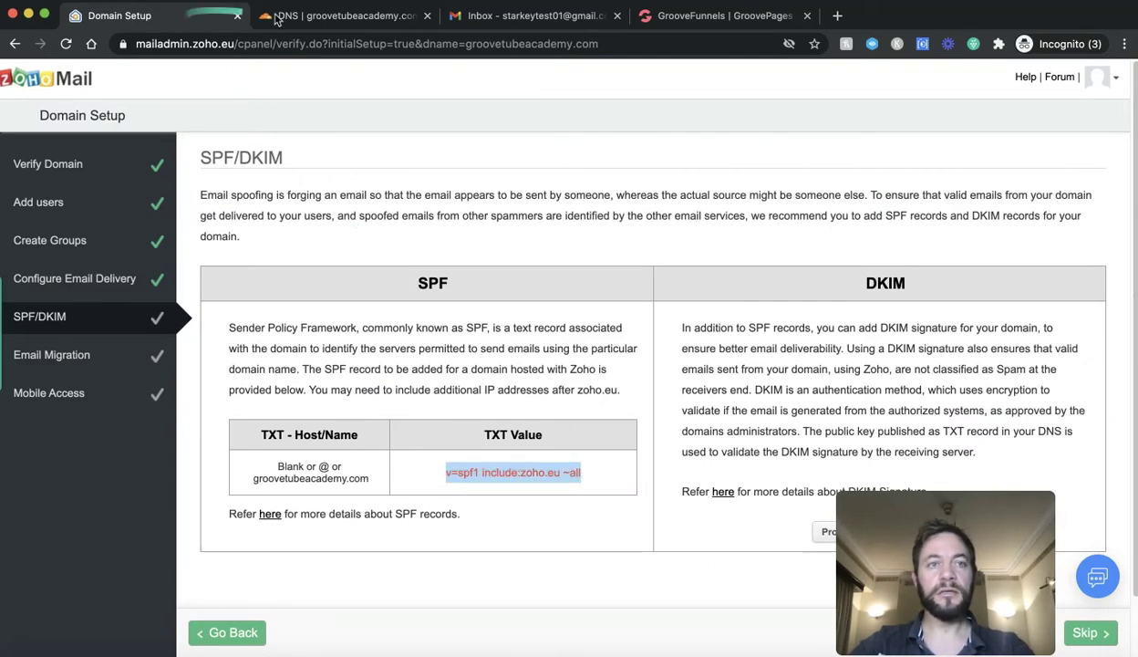
{"action": "left_click", "coordinate": [339, 15]}
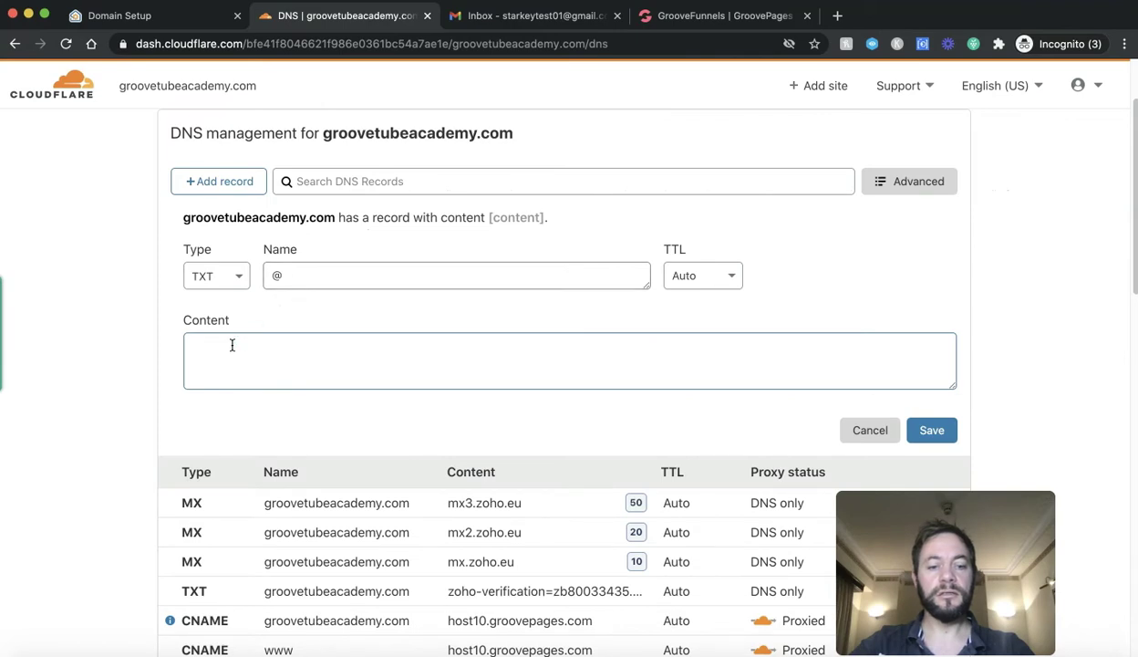
{"action": "key", "text": "super+v"}
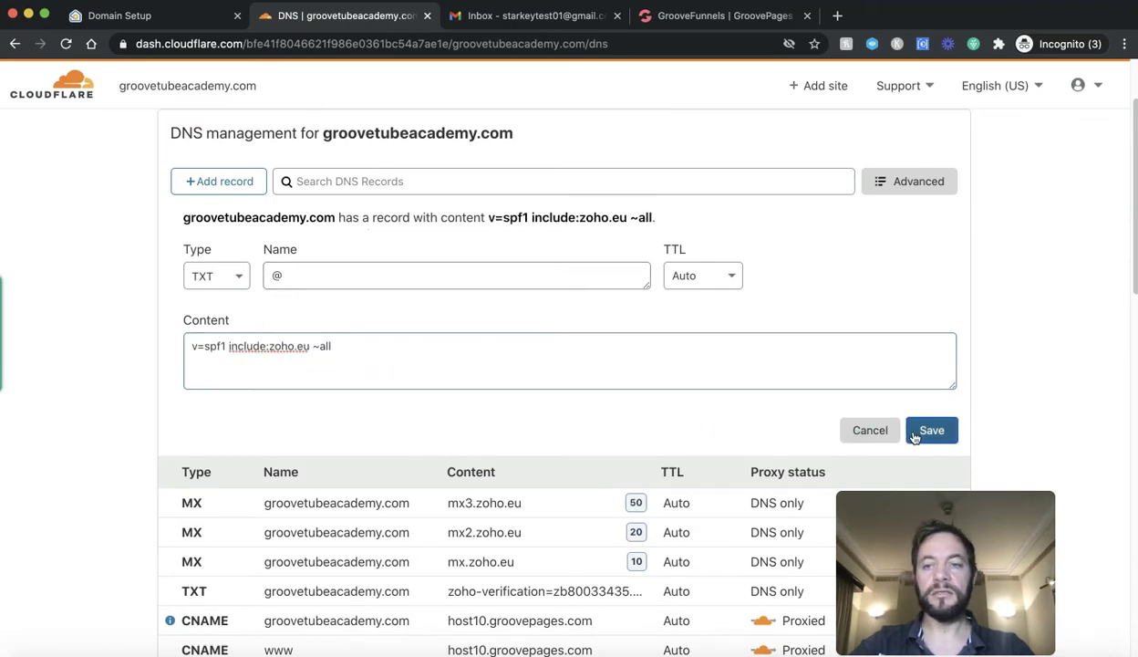
{"action": "left_click", "coordinate": [915, 433]}
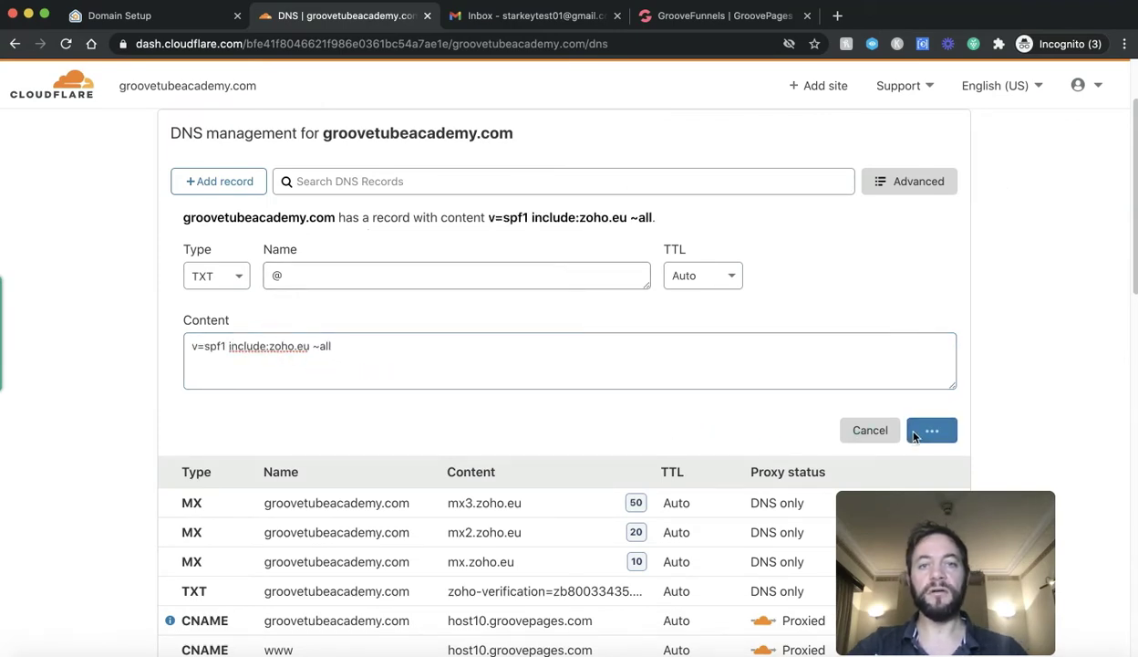
Step: Move Zoho's domain setup past SPF on to DKIM configuration
{"action": "left_click", "coordinate": [173, 23]}
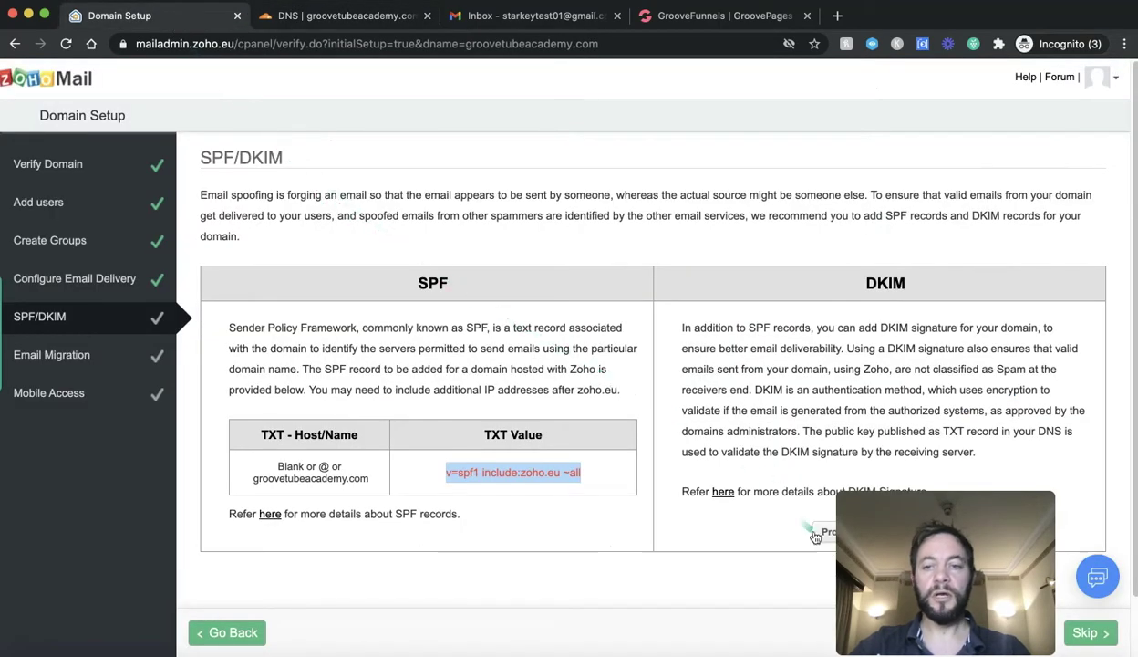
{"action": "left_click_drag", "start_coordinate": [863, 523], "coordinate": [896, 526]}
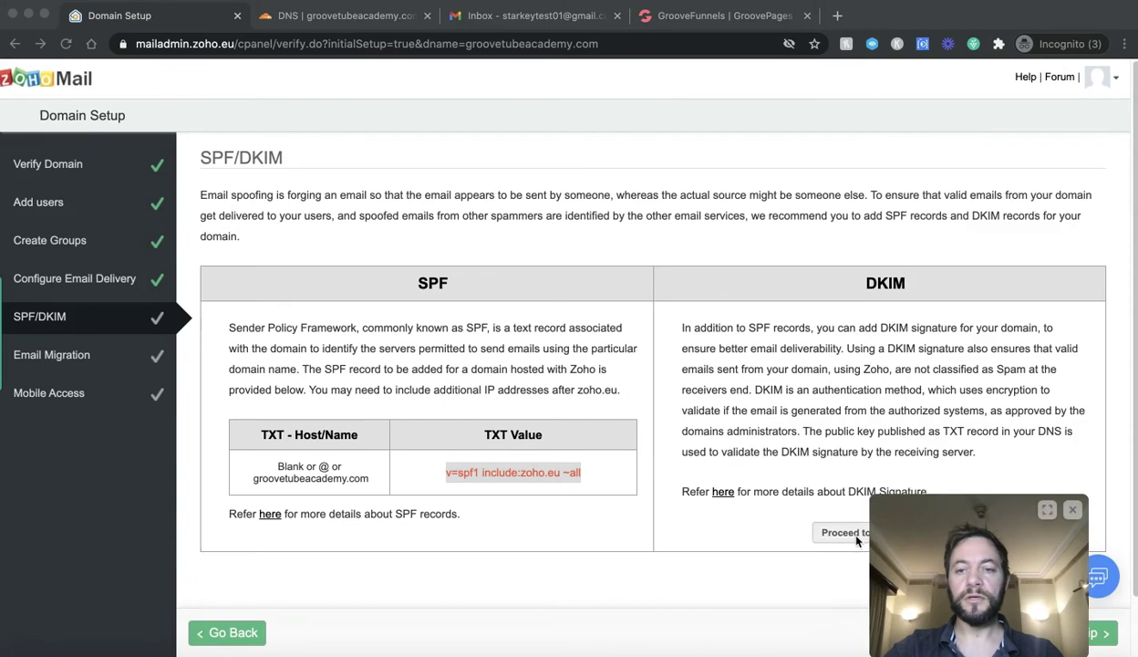
{"action": "left_click", "coordinate": [854, 539]}
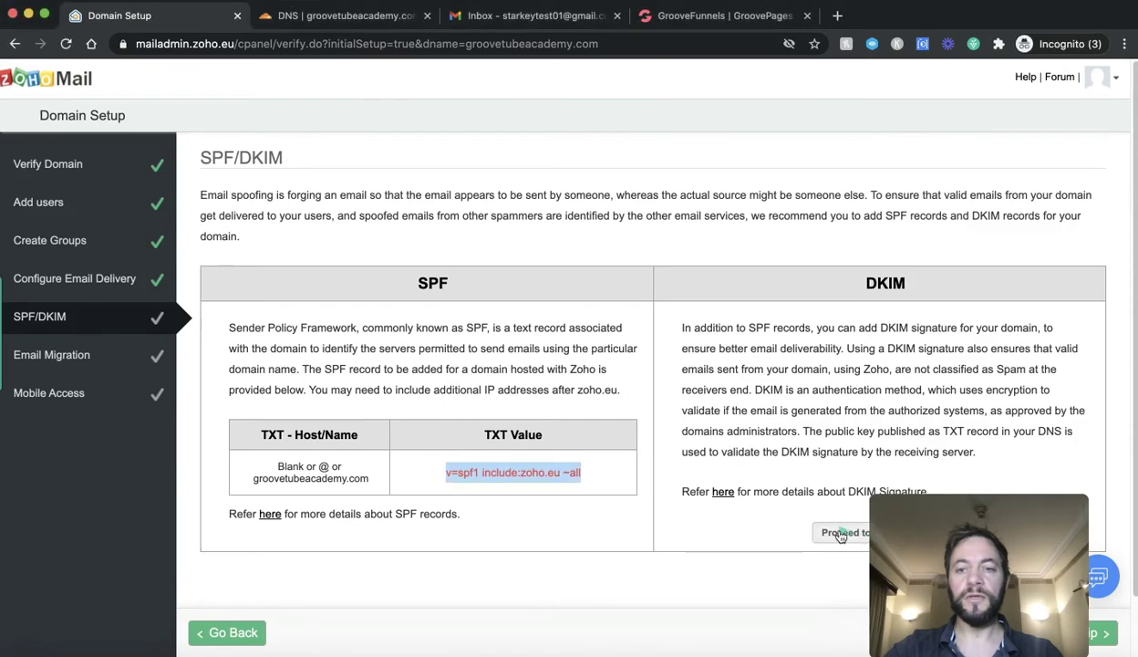
{"action": "left_click", "coordinate": [841, 534]}
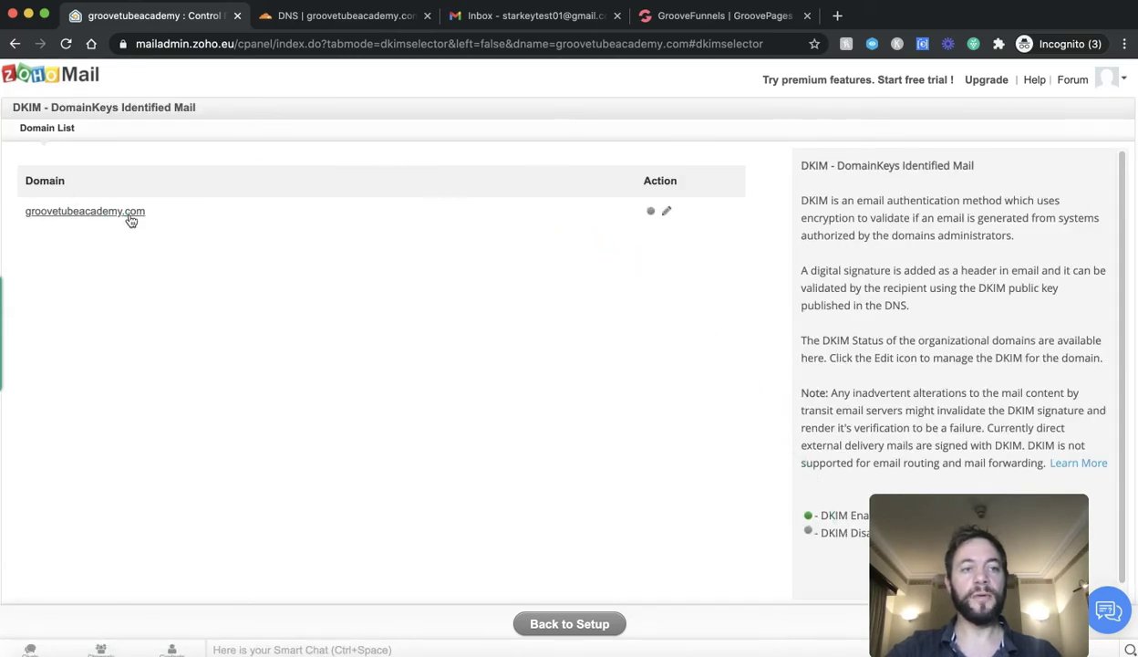
Step: Add DKIM selector 'ross' for groovetubeacademy.com and select its ross._domainkey host name
{"action": "left_click", "coordinate": [667, 214]}
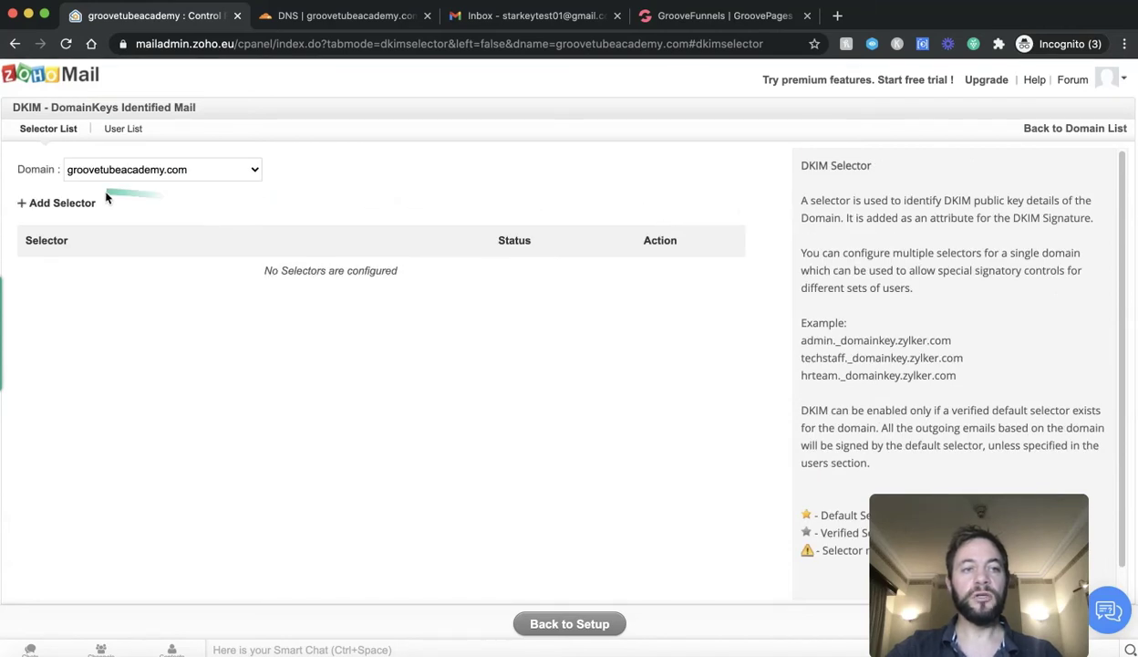
{"action": "left_click", "coordinate": [71, 205]}
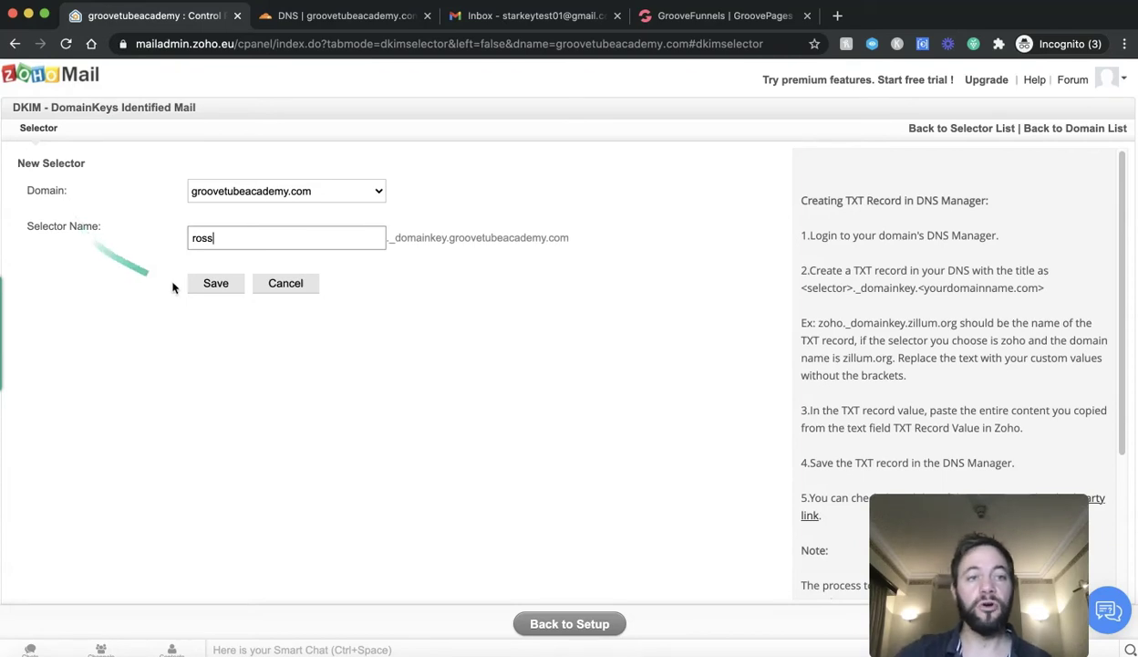
{"action": "left_click", "coordinate": [216, 283]}
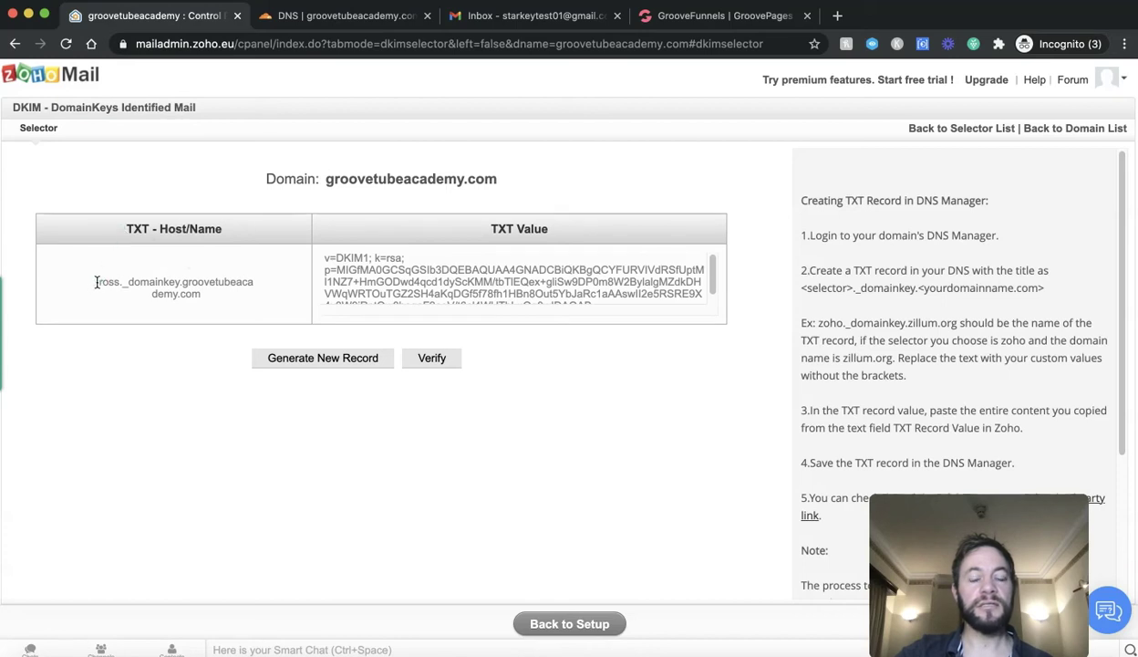
{"action": "left_click_drag", "start_coordinate": [96, 282], "coordinate": [231, 308]}
{"action": "key", "text": "super+c"}
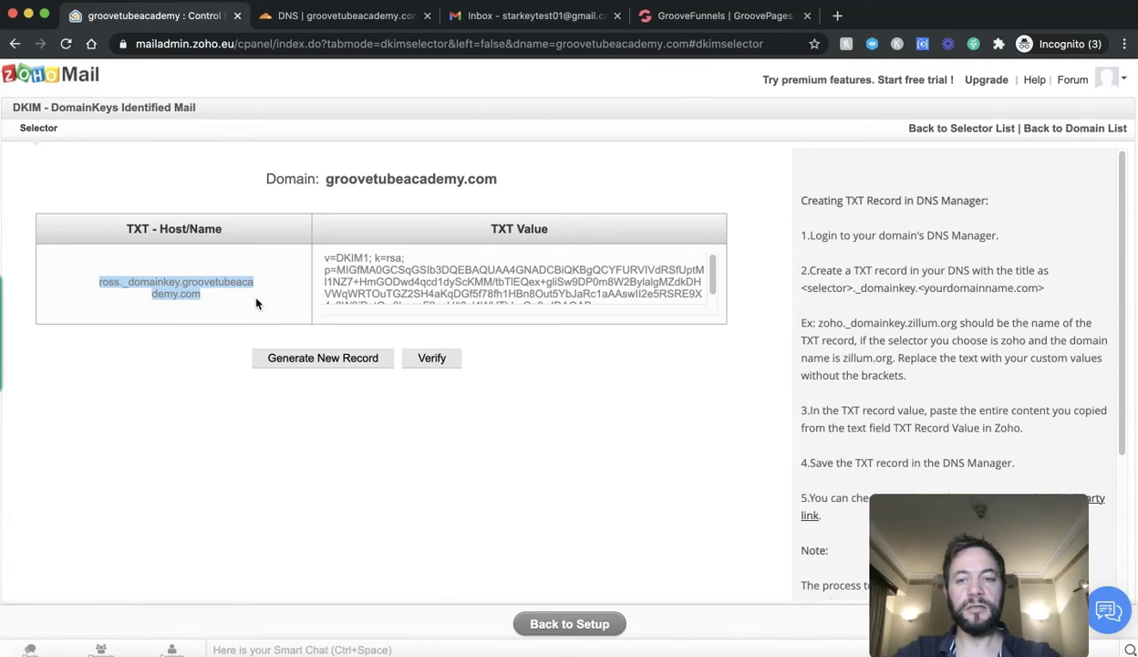
Step: Start a new Cloudflare TXT record named with the pasted ross._domainkey host
{"action": "left_click", "coordinate": [311, 18]}
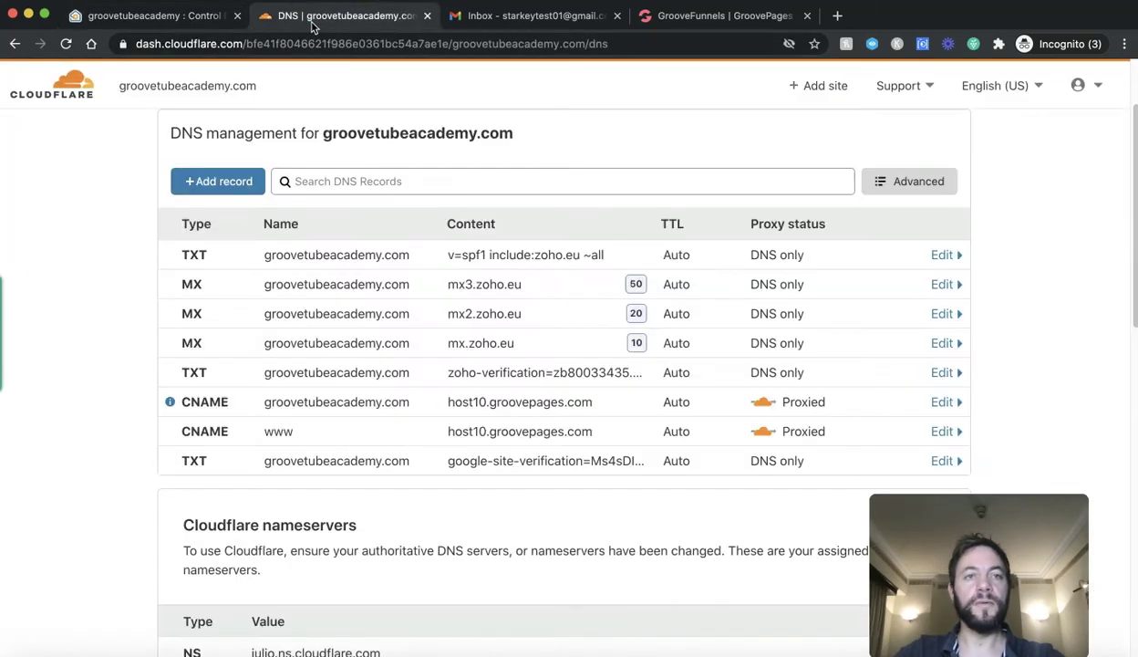
{"action": "left_click", "coordinate": [220, 181]}
{"action": "left_click", "coordinate": [239, 274]}
{"action": "scroll", "coordinate": [208, 465], "scroll_direction": "down", "scroll_amount": 5}
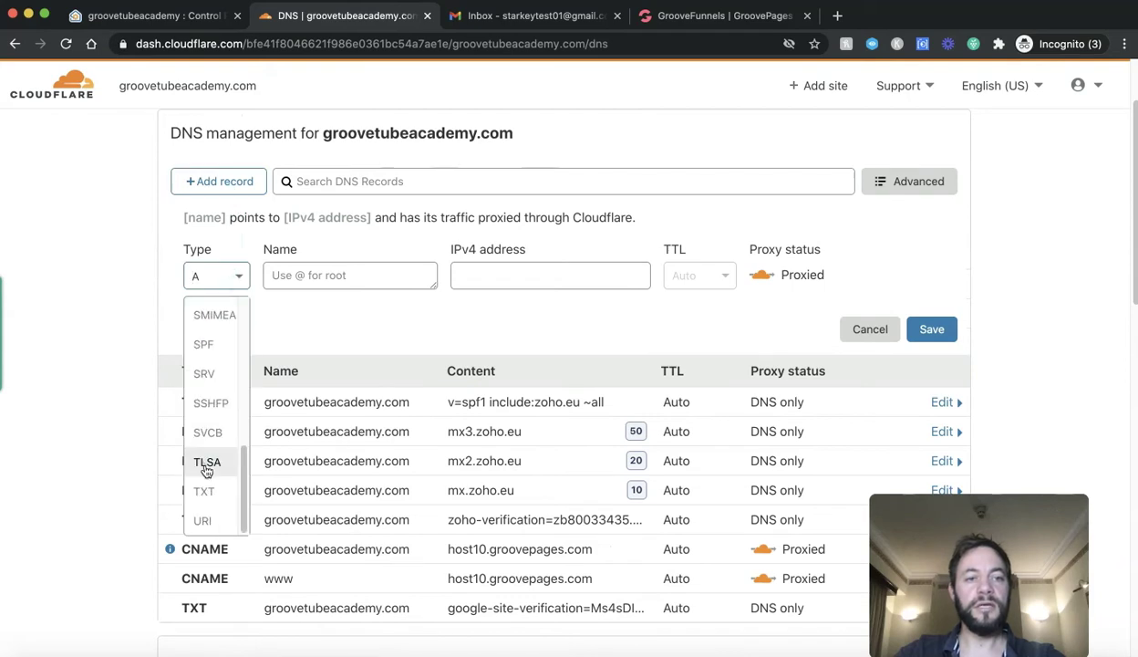
{"action": "left_click", "coordinate": [204, 492]}
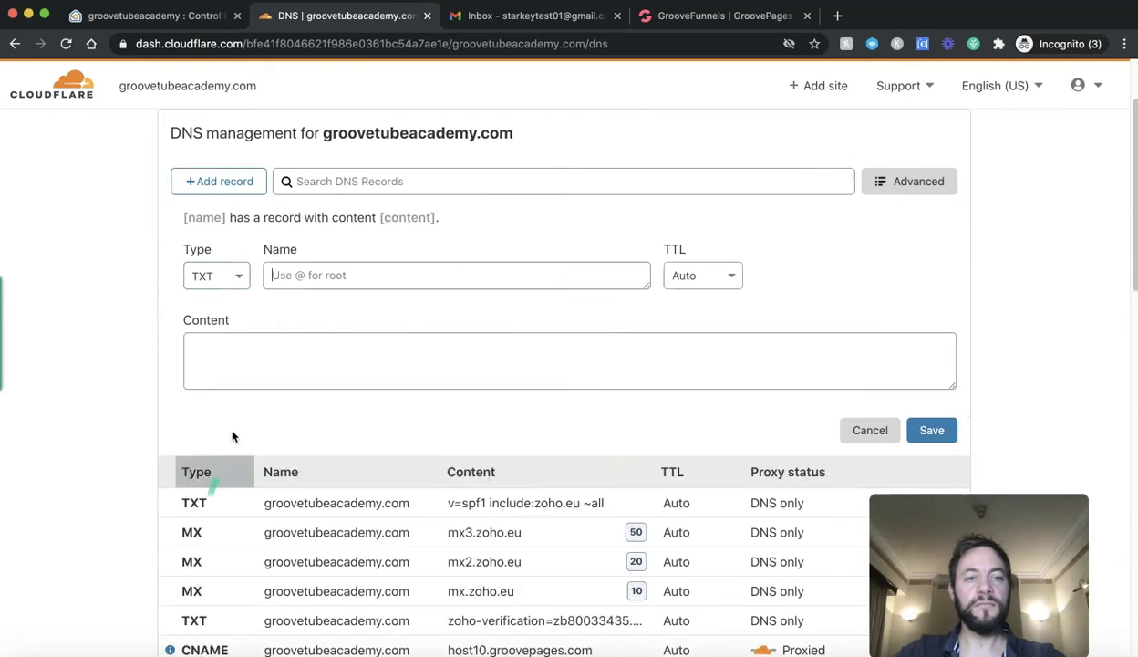
{"action": "left_click", "coordinate": [302, 271]}
{"action": "key", "text": "super+v"}
{"action": "left_click", "coordinate": [294, 346]}
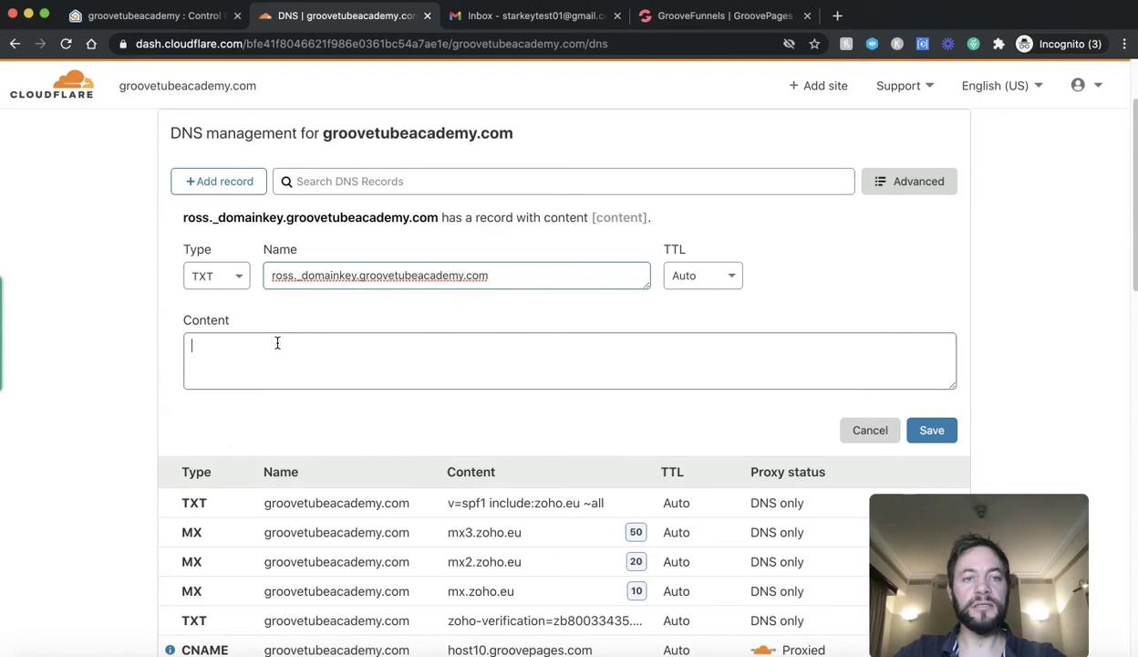
Step: Copy Zoho's v=DKIM1 key into the record's Content and save it
{"action": "left_click", "coordinate": [203, 25]}
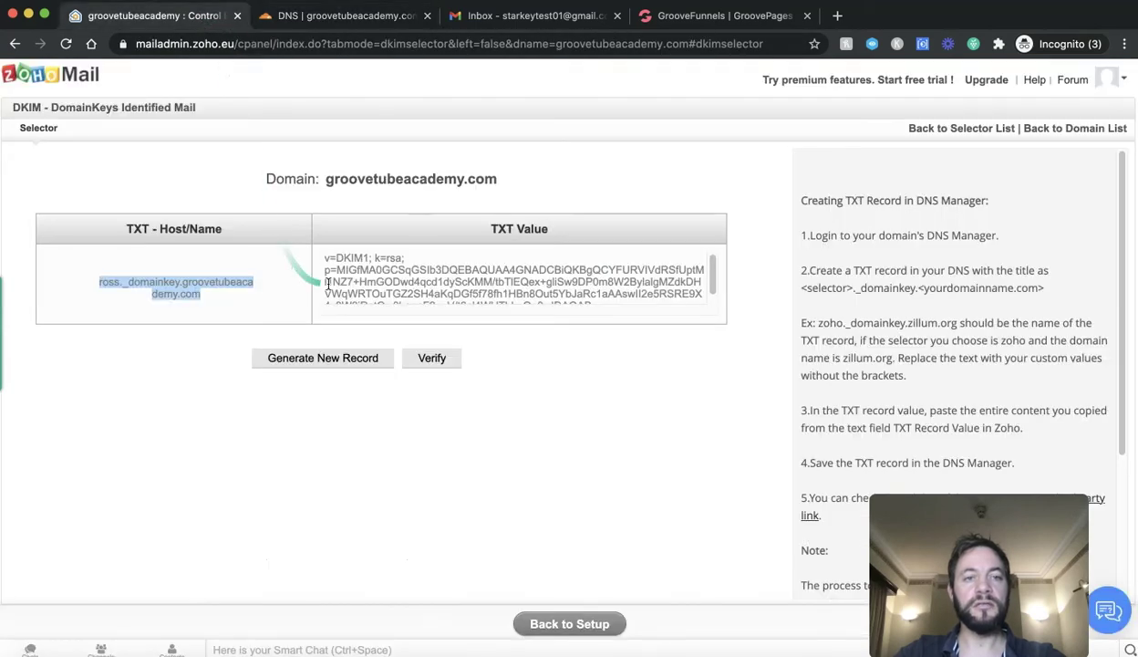
{"action": "left_click_drag", "start_coordinate": [321, 248], "coordinate": [498, 331]}
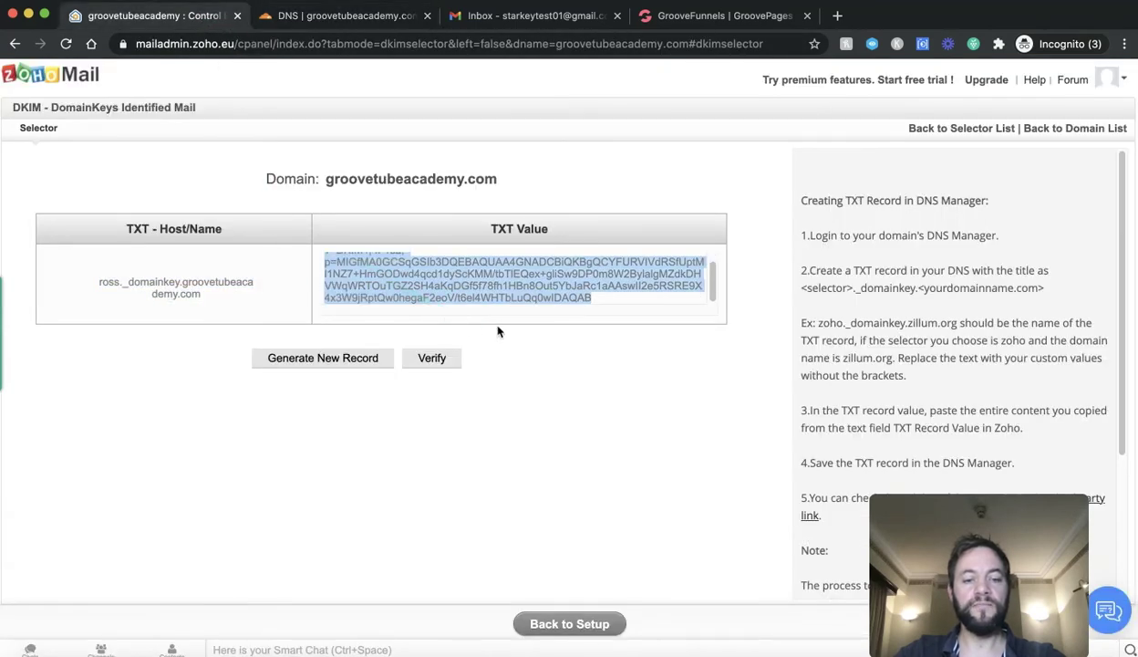
{"action": "left_click", "coordinate": [369, 22]}
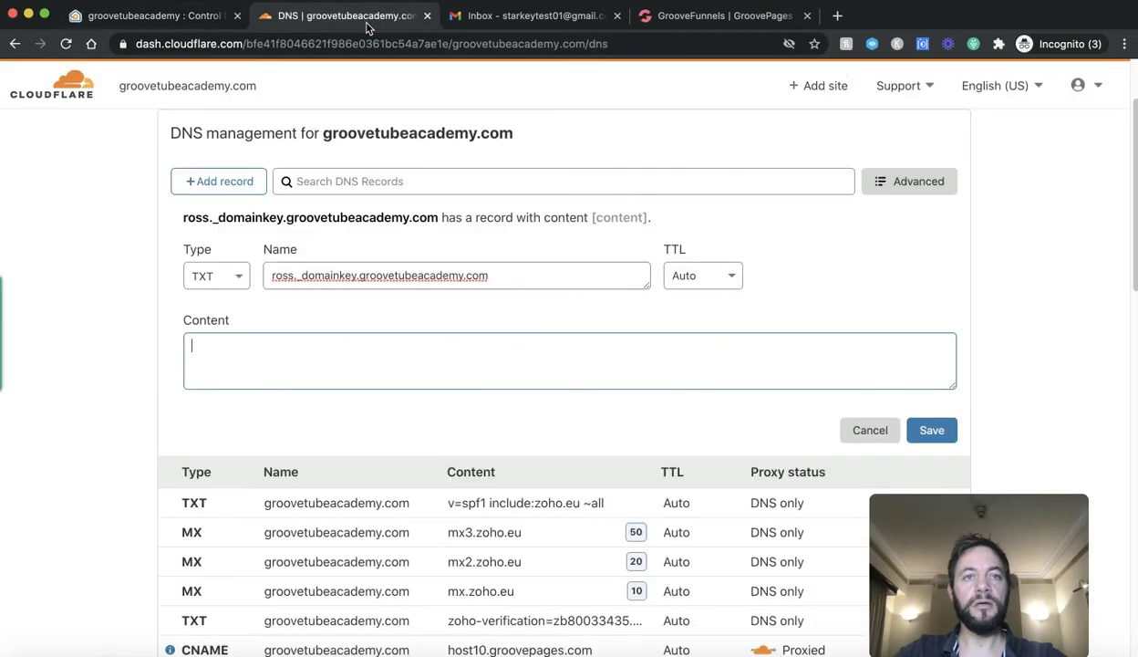
{"action": "left_click", "coordinate": [357, 343]}
{"action": "type", "text": "v=DKIM1; k=rsa; p=MIGfMA0GCSqGSIb3DQEBAQUAA4GNADCBiQKBgQCYFURVIVdRSfUptMl1NZ7+HmGODwd4qcd1dyScKMM/tbTlEQex+gliSw9DP0m8W2BylalgMZdkDHVWqWRTOuTGZ2SH4aKqDGf5f78fh1HBn8Out5YbJaRc1aAAswII2e5RSRE9X4x3W9jRptQw0hegaF2eoV/t6el4WHTbLuQq0wIDAQAB"}
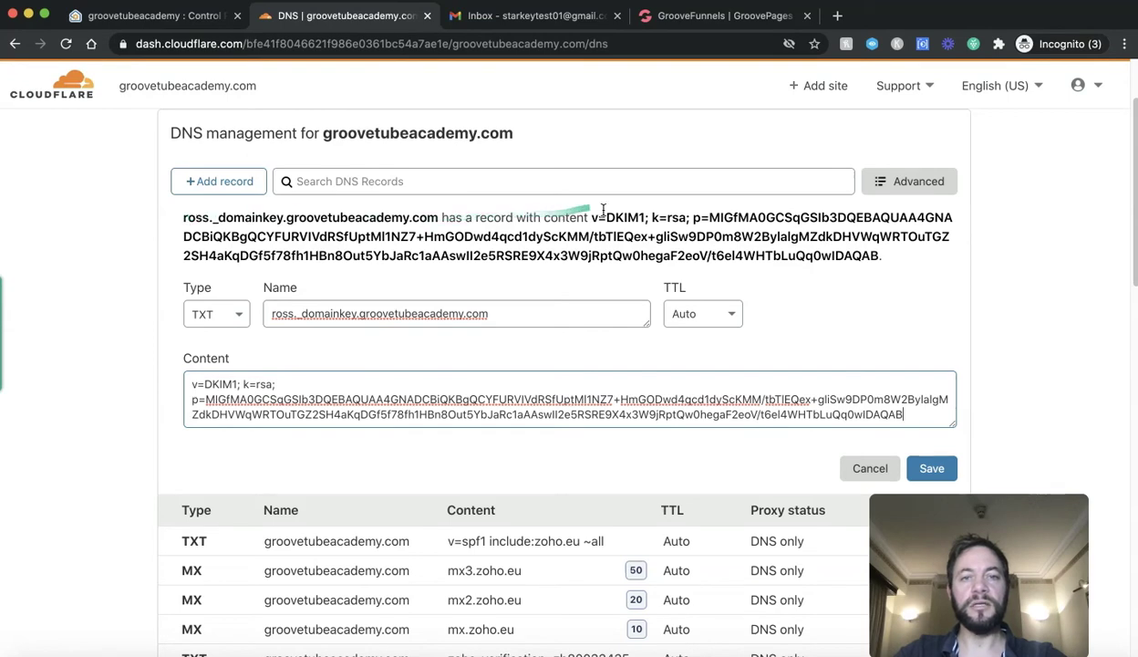
{"action": "left_click", "coordinate": [939, 471]}
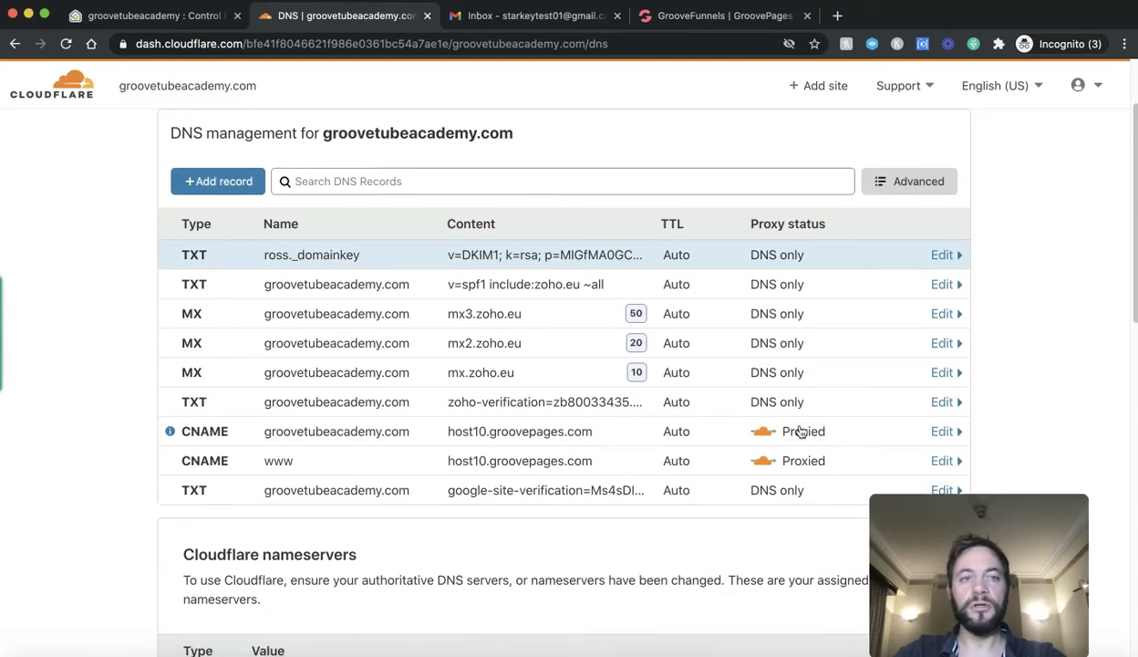
Step: Verify the 'ross' DKIM selector and return to the domain setup wizard
{"action": "left_click", "coordinate": [152, 17]}
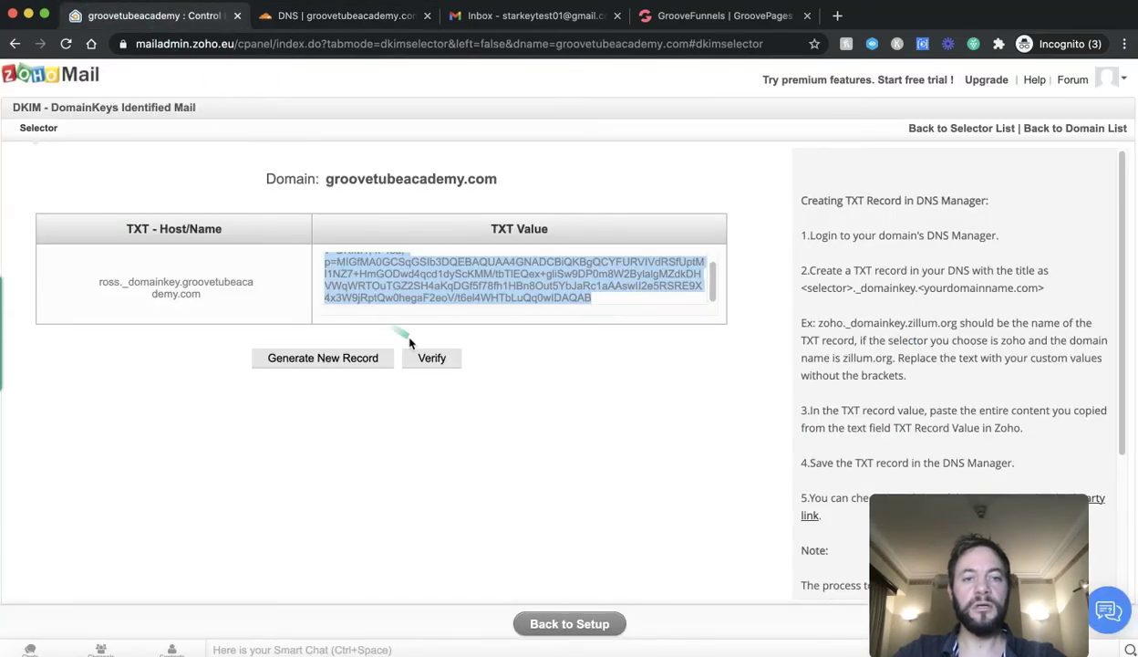
{"action": "left_click", "coordinate": [430, 357]}
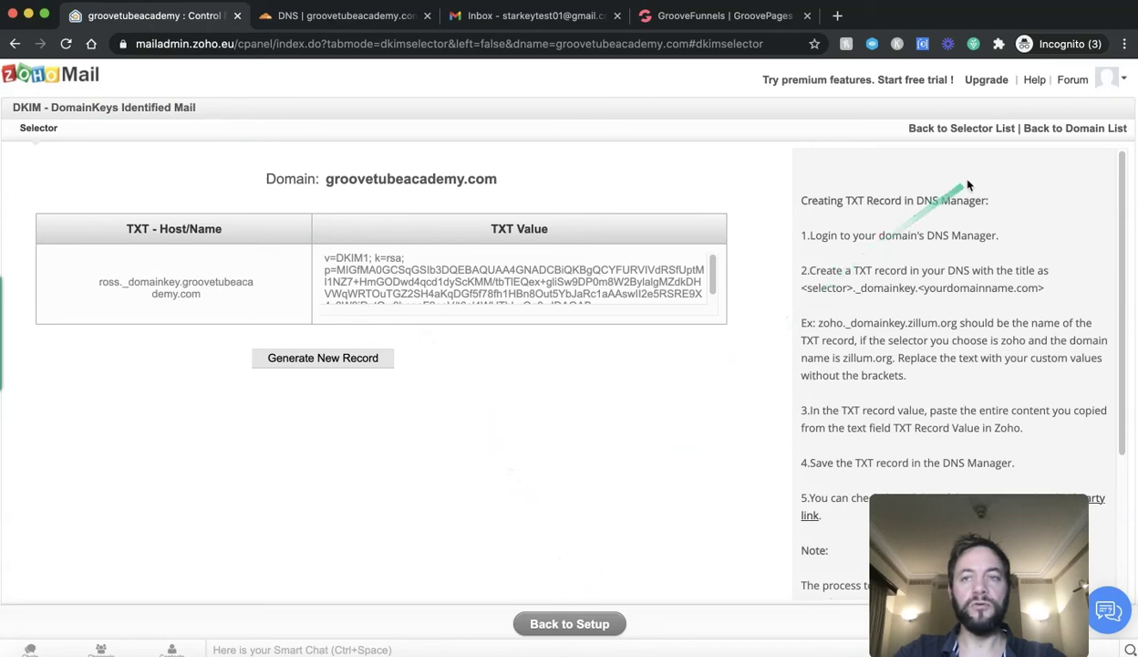
{"action": "left_click", "coordinate": [947, 128]}
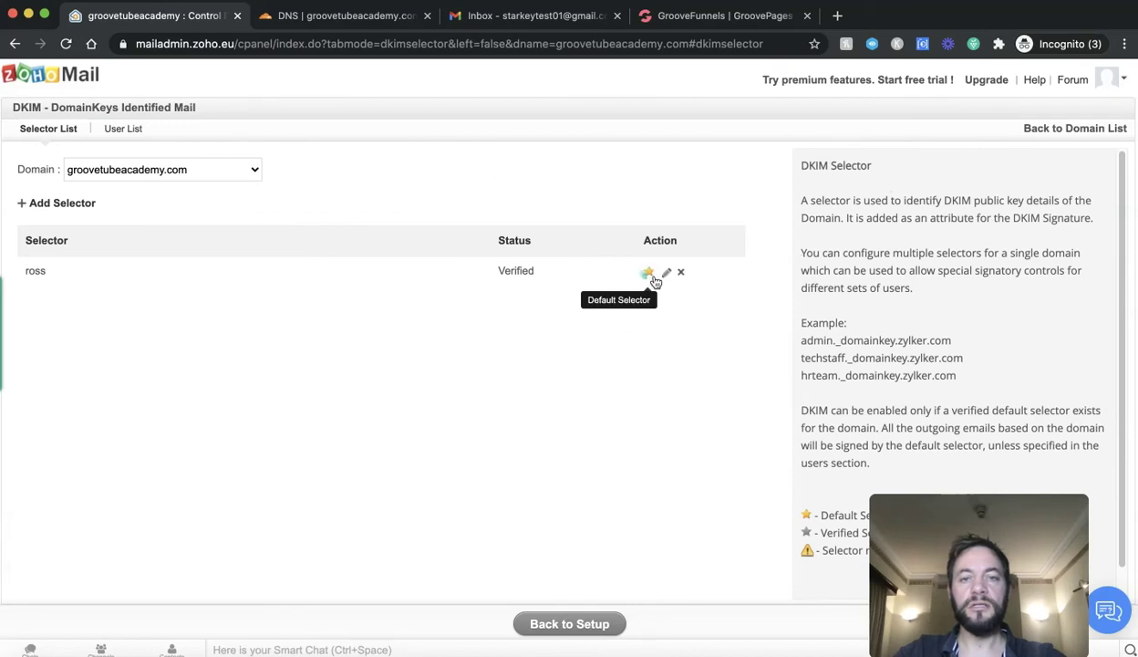
{"action": "left_click_drag", "start_coordinate": [891, 530], "coordinate": [578, 438]}
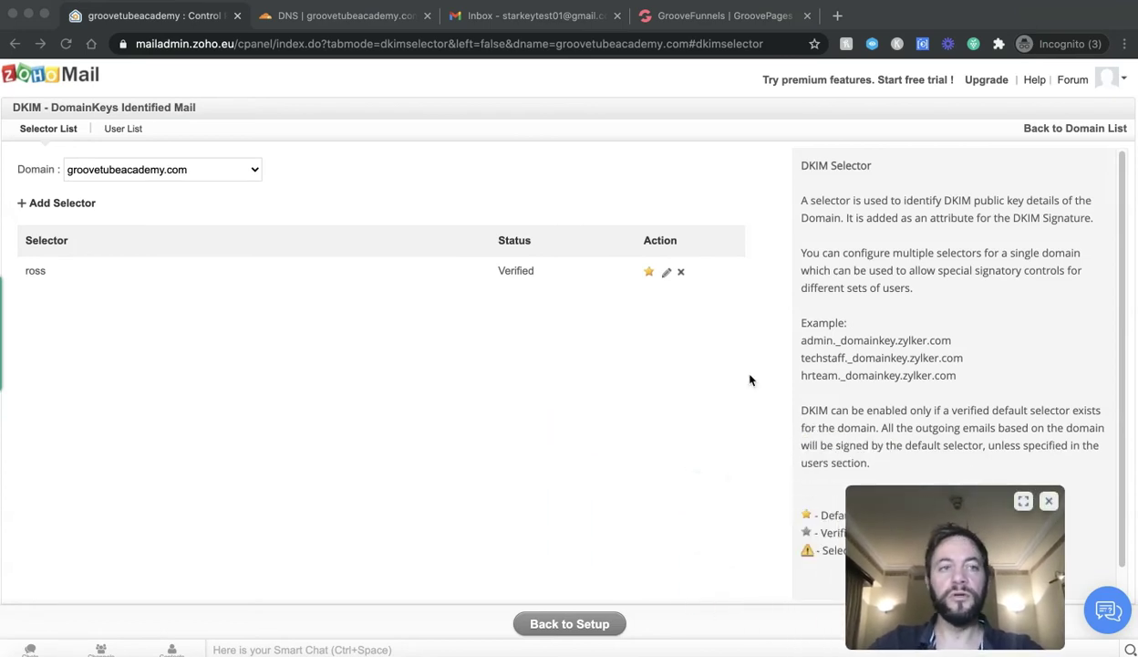
{"action": "left_click", "coordinate": [582, 627]}
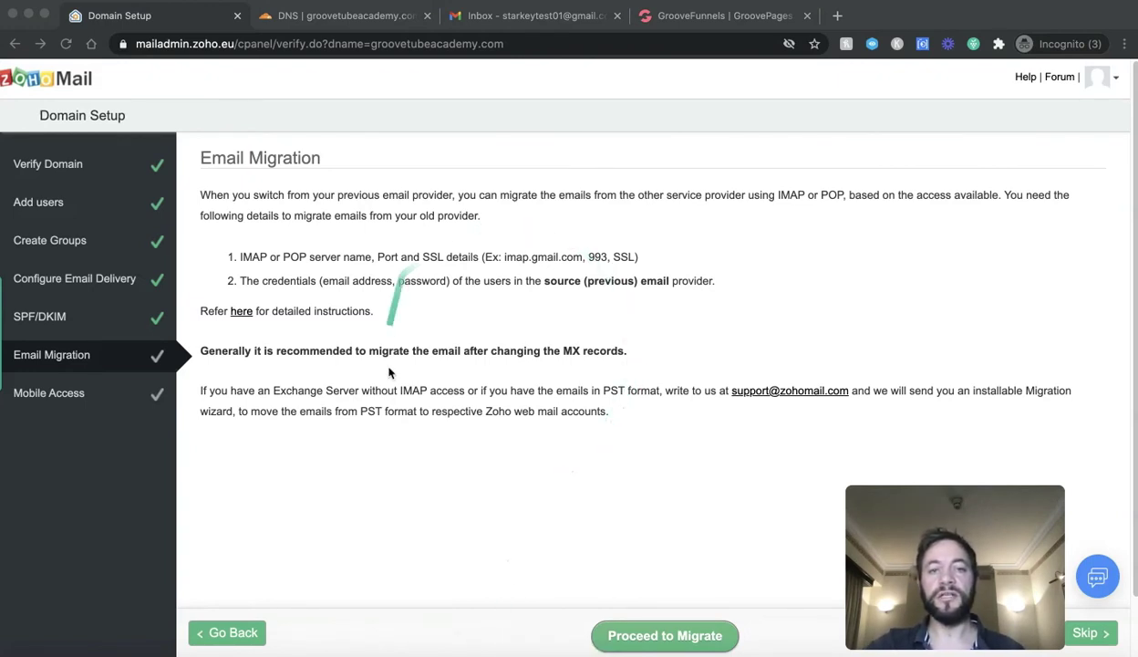
Step: Skip the Email Migration and Mobile Access steps, then go to Zoho Workplace
{"action": "left_click", "coordinate": [1091, 636]}
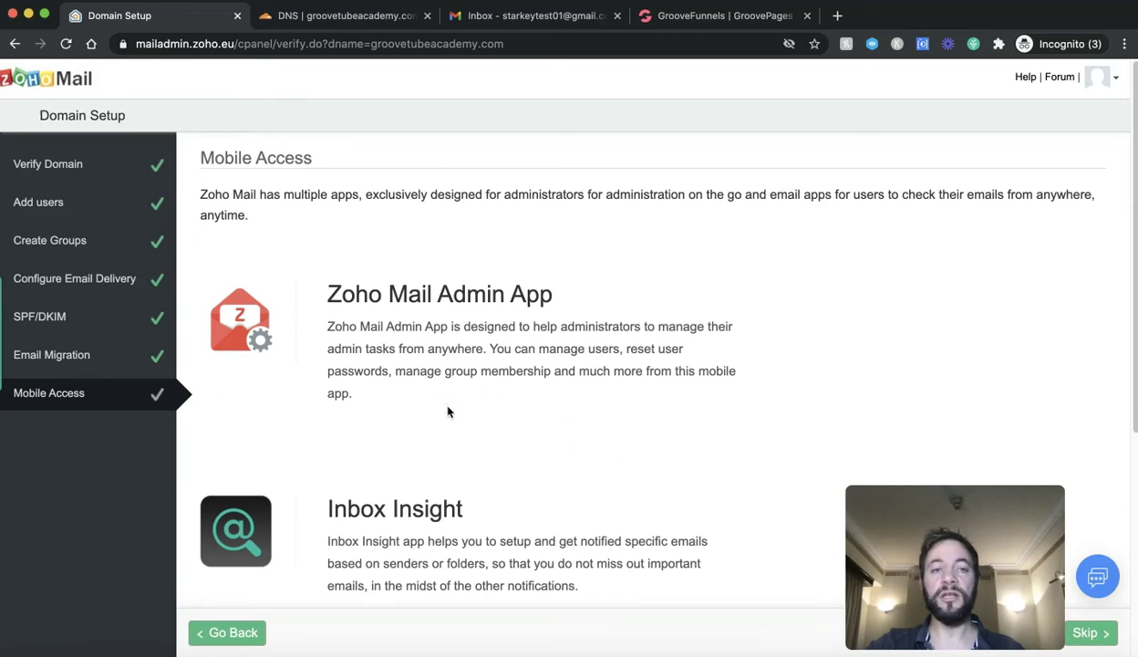
{"action": "scroll", "coordinate": [447, 411], "scroll_direction": "down", "scroll_amount": 5}
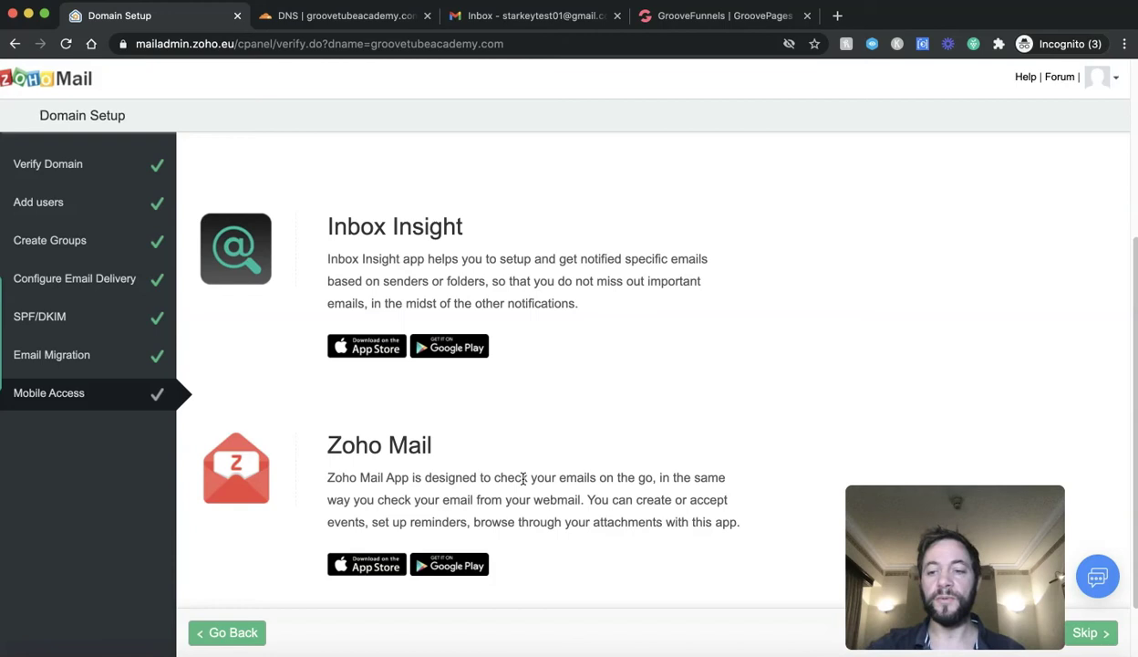
{"action": "left_click", "coordinate": [1085, 631]}
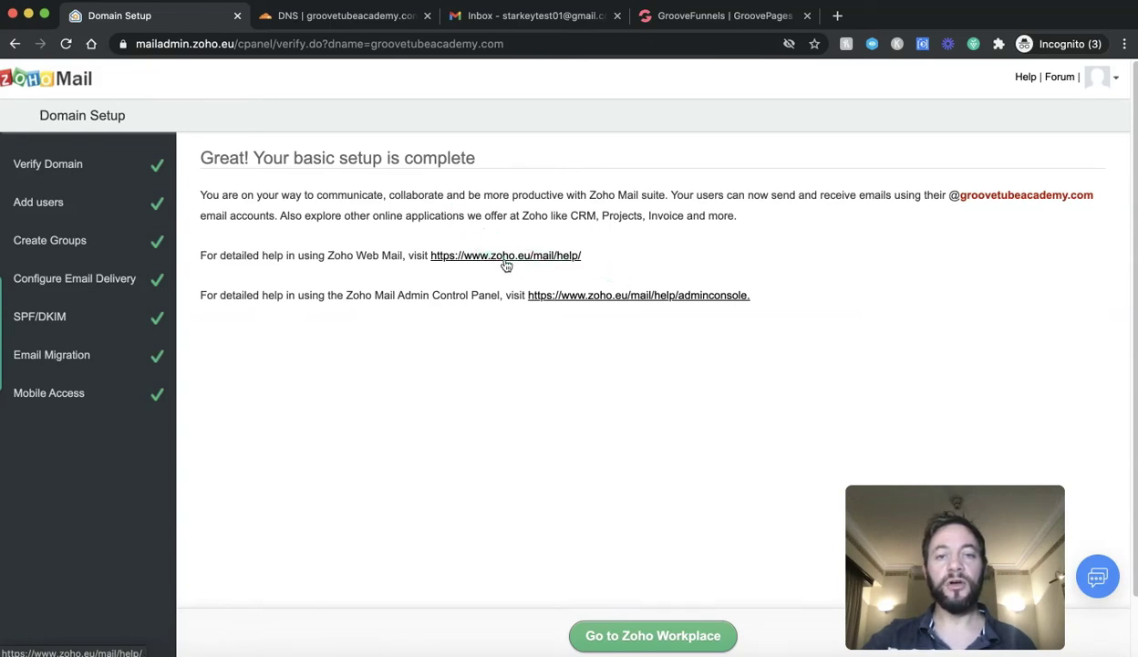
{"action": "left_click", "coordinate": [653, 638]}
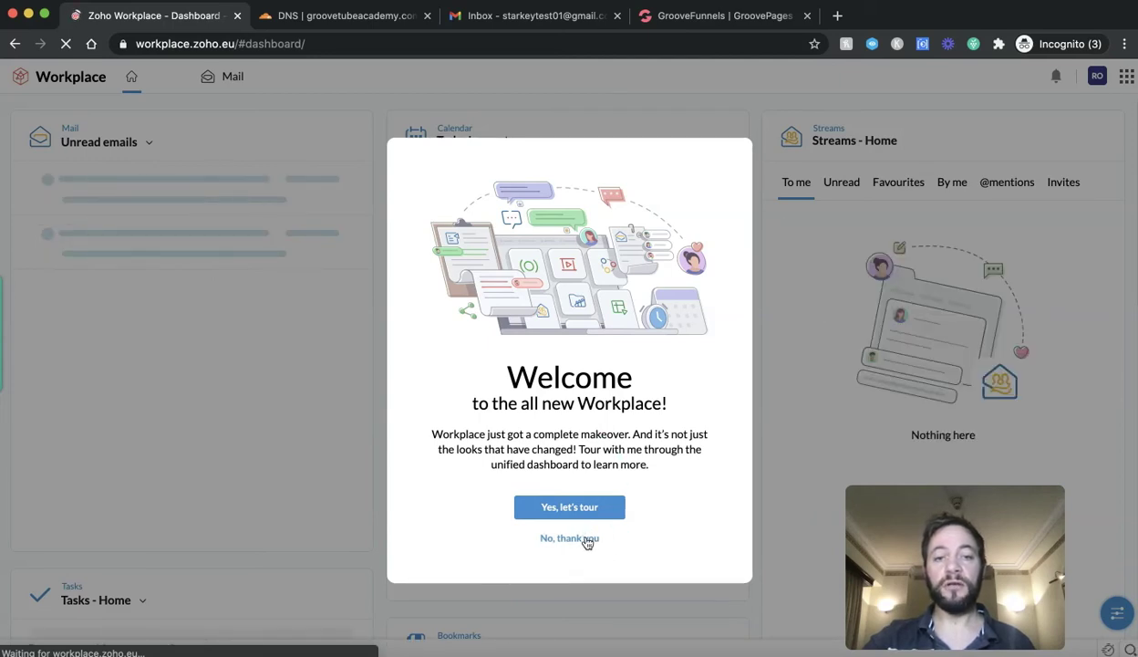
Step: Decline the Workplace tour and step through the locale, display name 'R', and theme slides into the inbox
{"action": "left_click", "coordinate": [588, 539]}
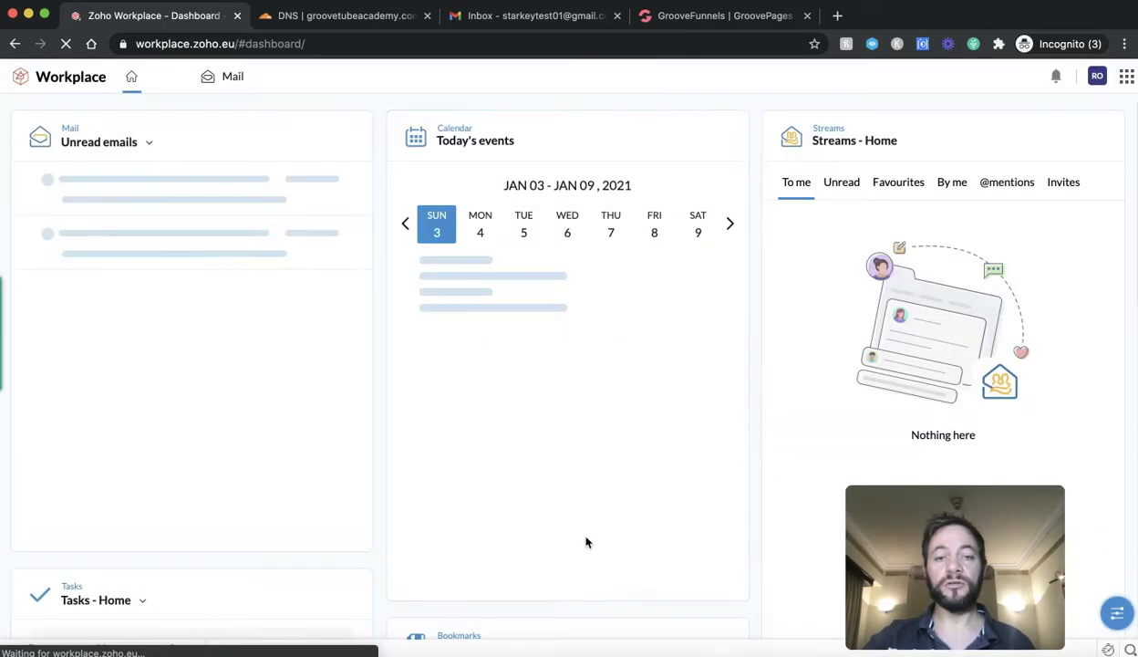
{"action": "left_click", "coordinate": [229, 79]}
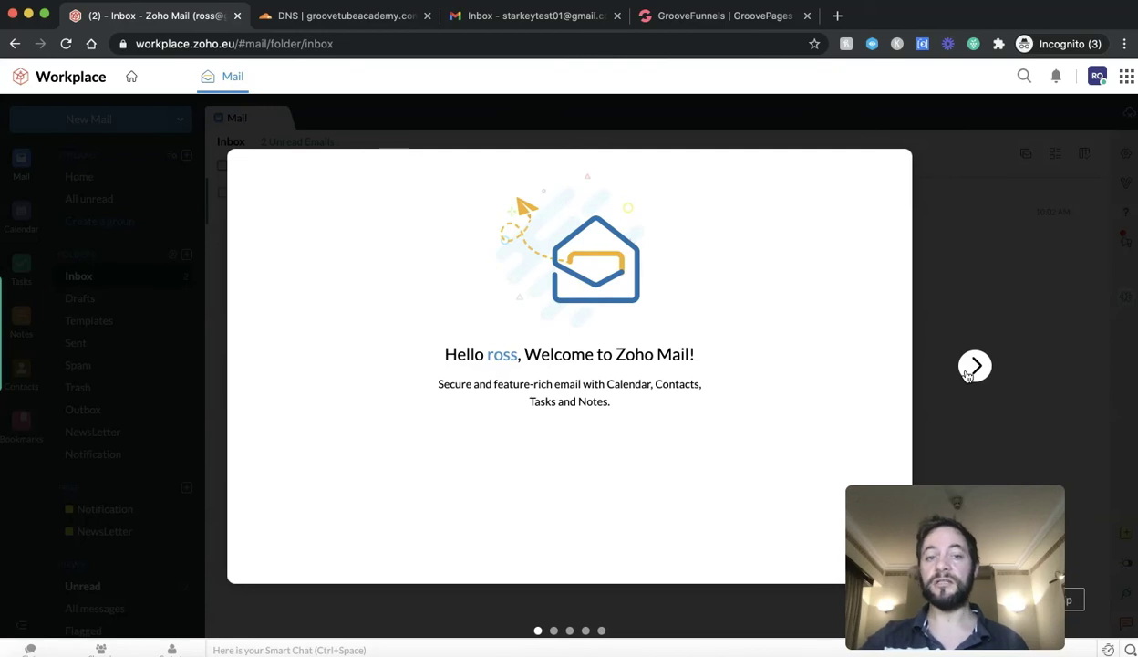
{"action": "left_click", "coordinate": [972, 369]}
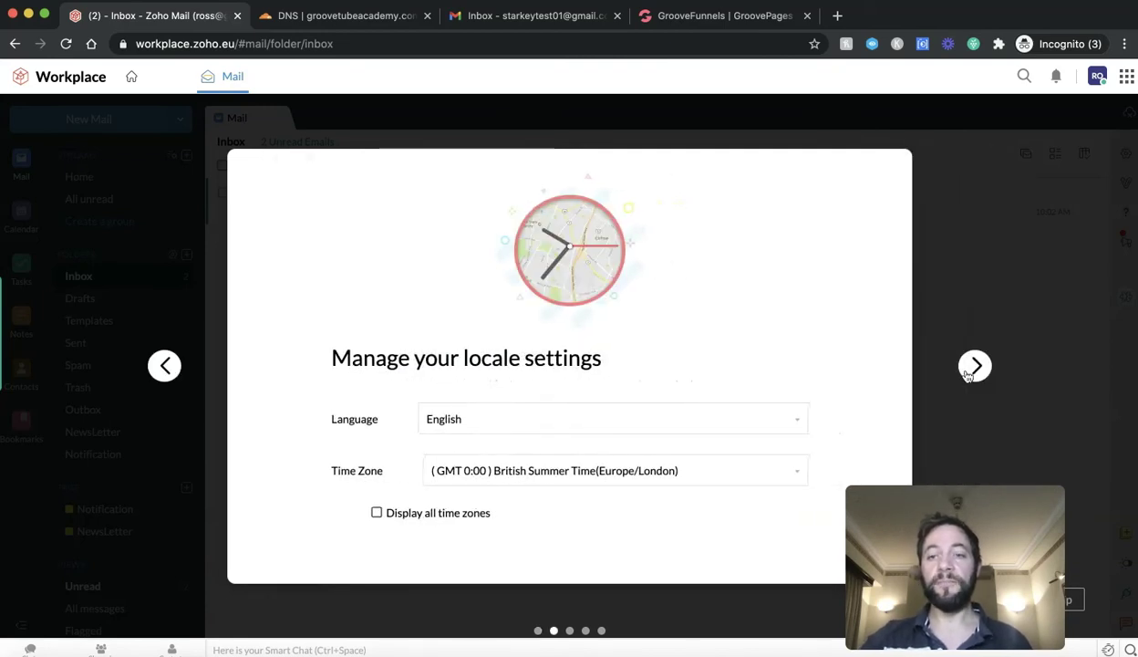
{"action": "left_click", "coordinate": [972, 366]}
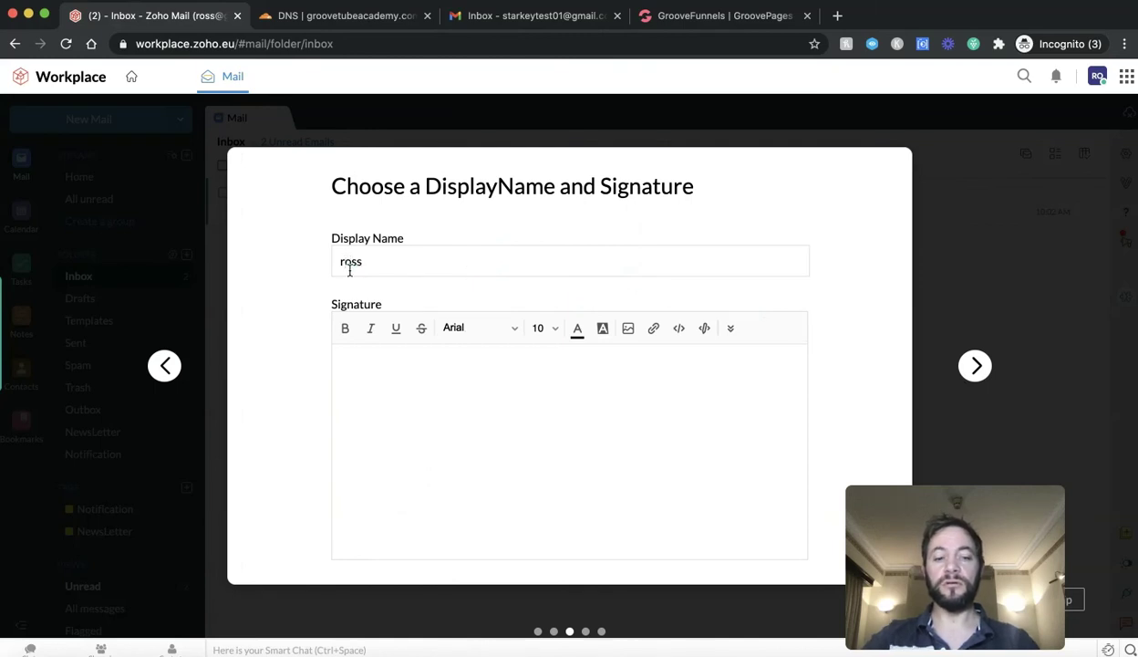
{"action": "type", "text": "R"}
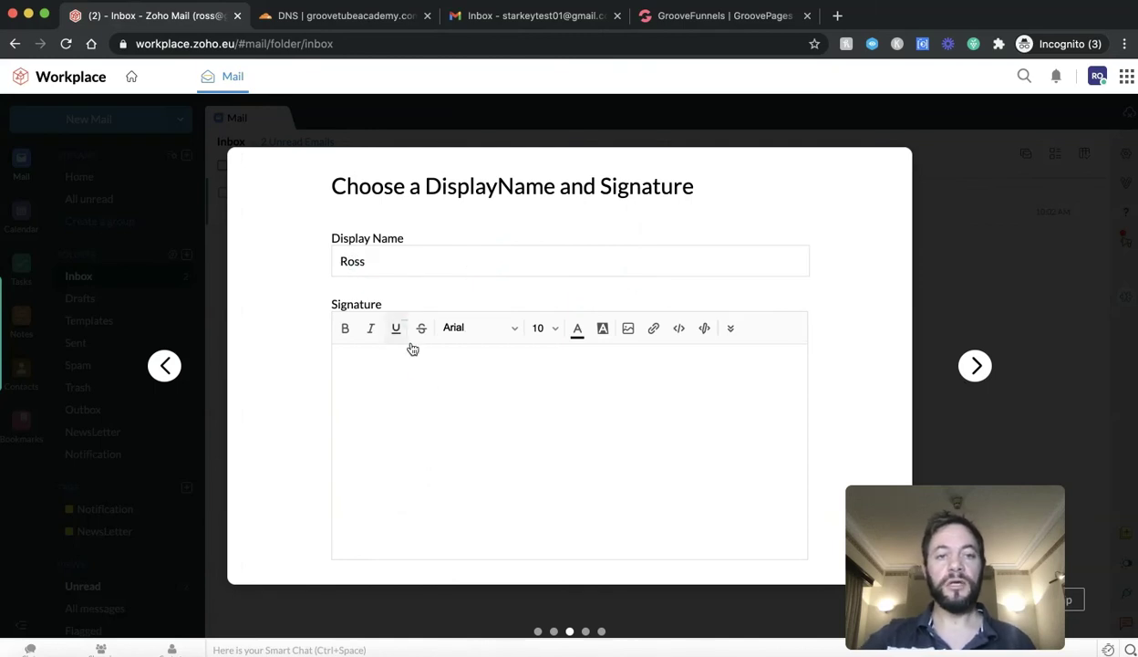
{"action": "left_click", "coordinate": [975, 367]}
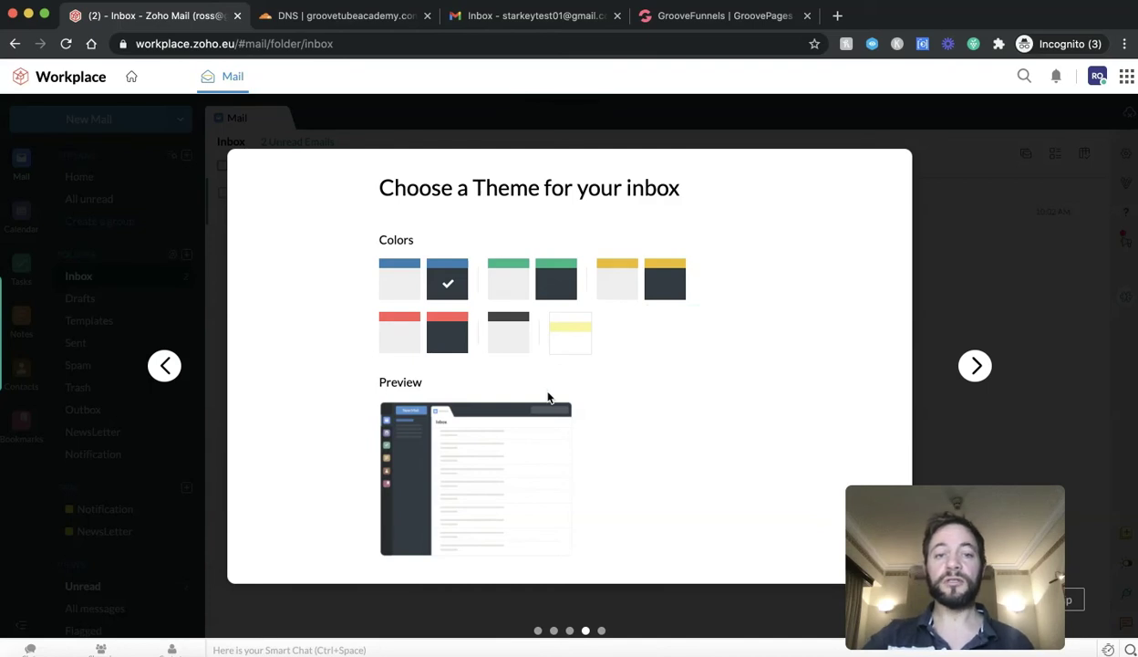
{"action": "left_click", "coordinate": [983, 368]}
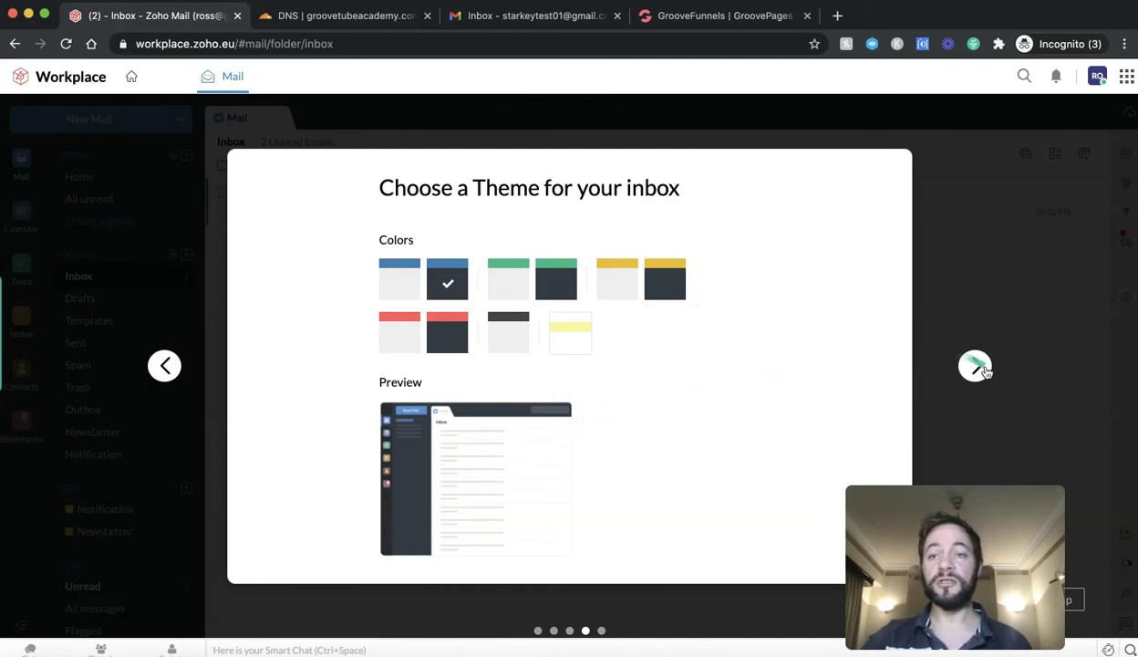
{"action": "left_click", "coordinate": [978, 366]}
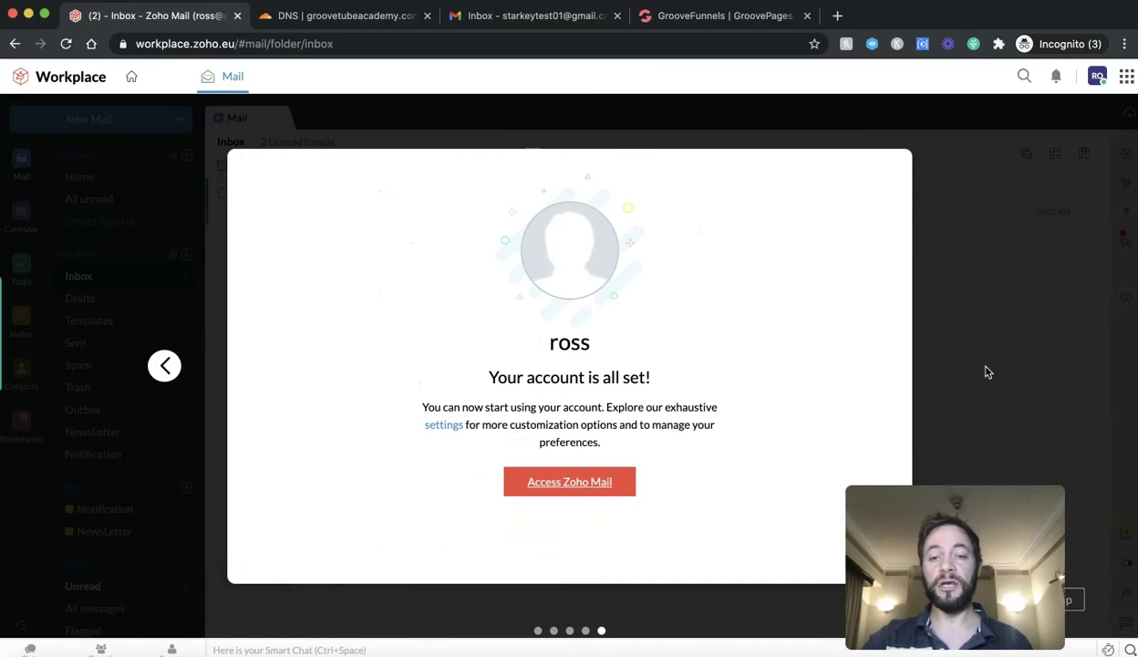
{"action": "left_click", "coordinate": [558, 483]}
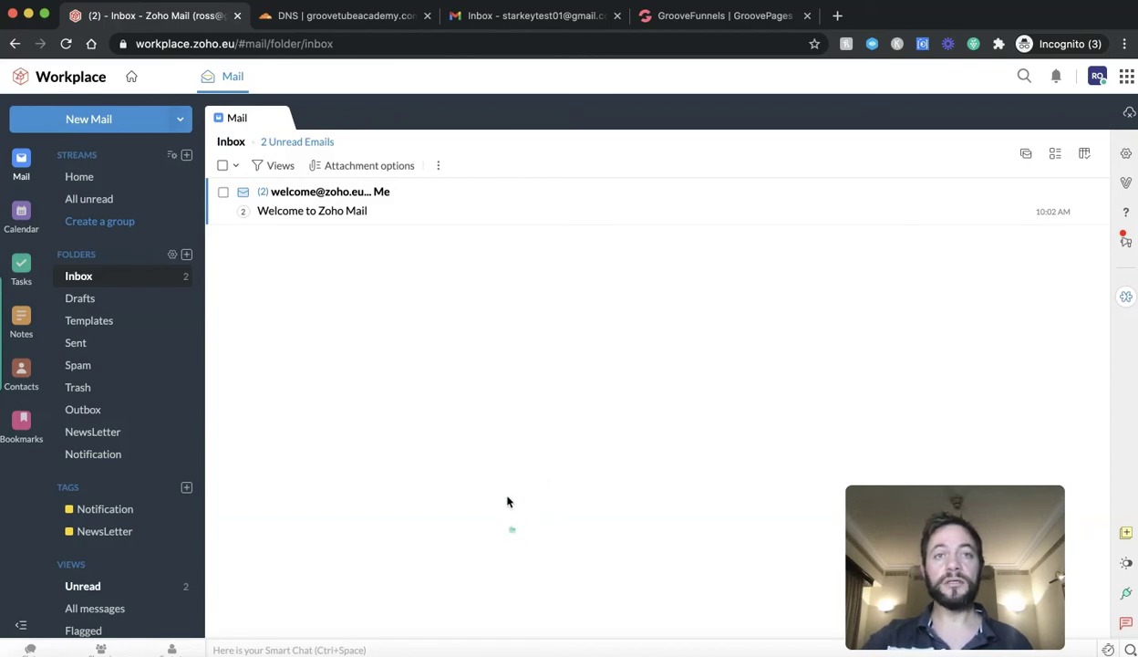
Step: Glance at the Gmail and GrooveTube Academy tabs, then start a new Zoho email
{"action": "left_click", "coordinate": [506, 19]}
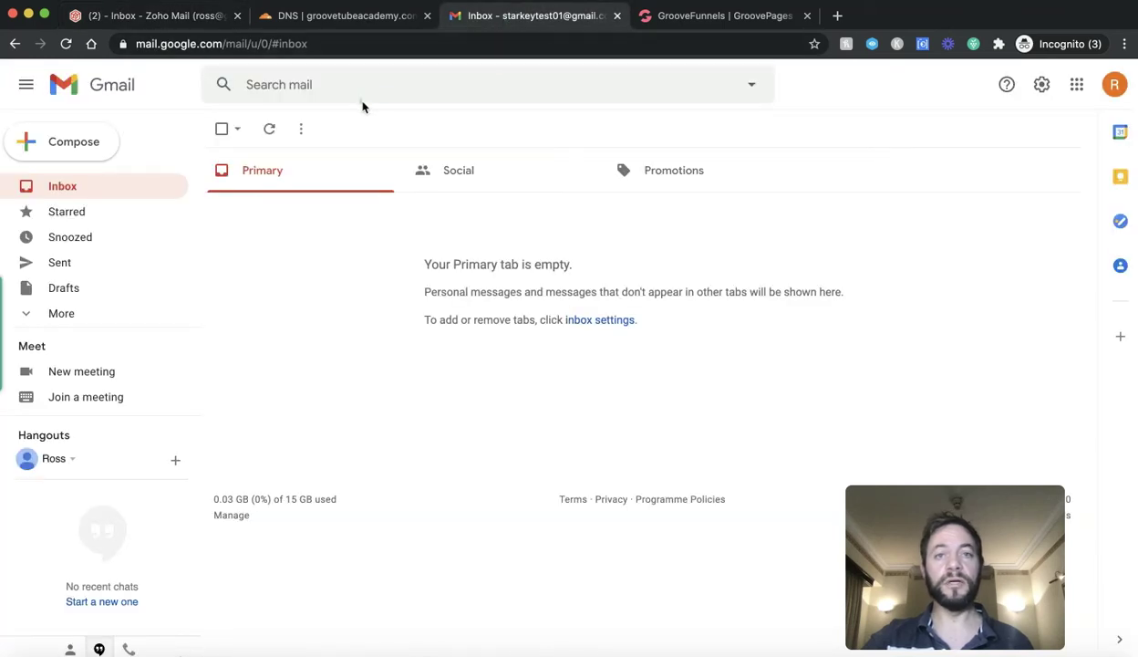
{"action": "left_click", "coordinate": [703, 19]}
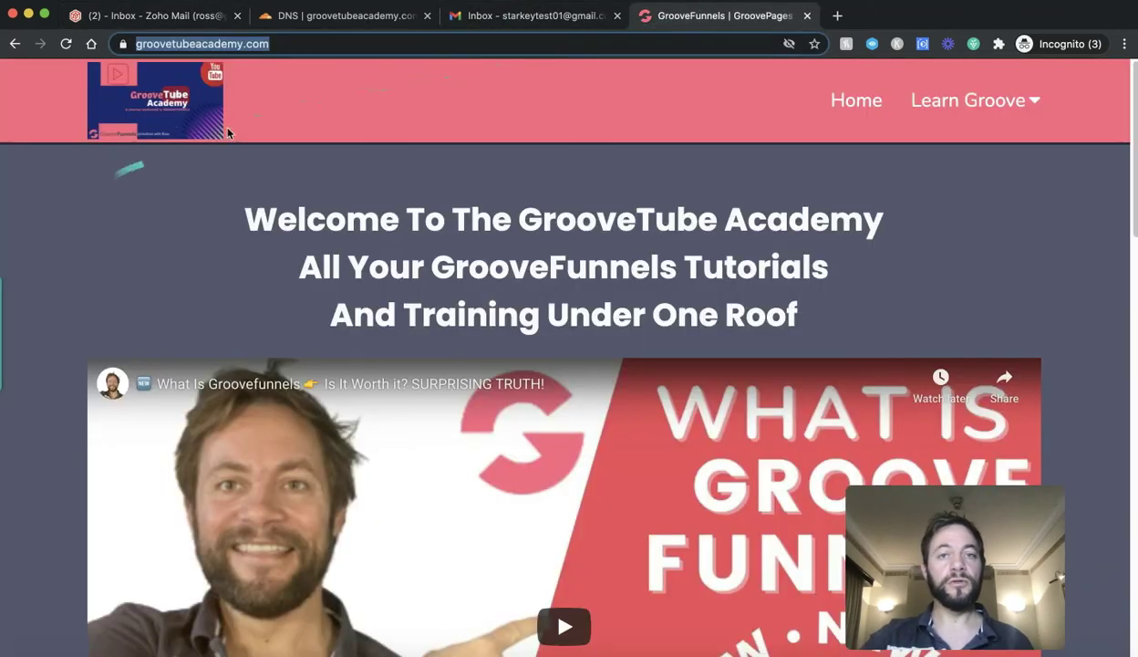
{"action": "left_click", "coordinate": [180, 19]}
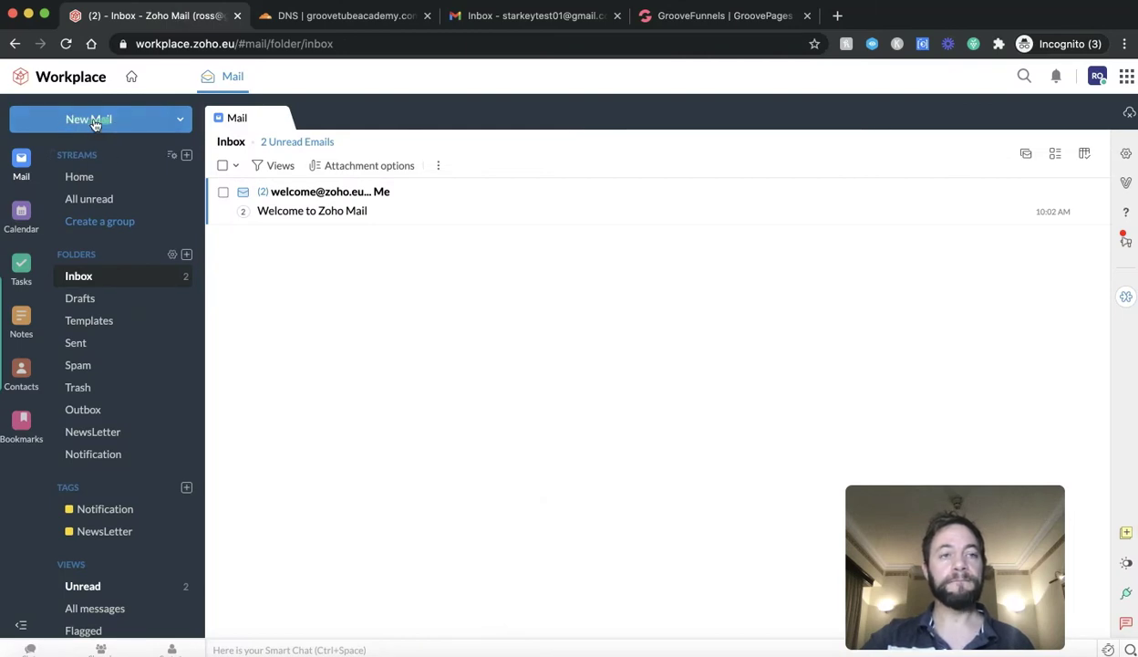
{"action": "double_click", "coordinate": [95, 124]}
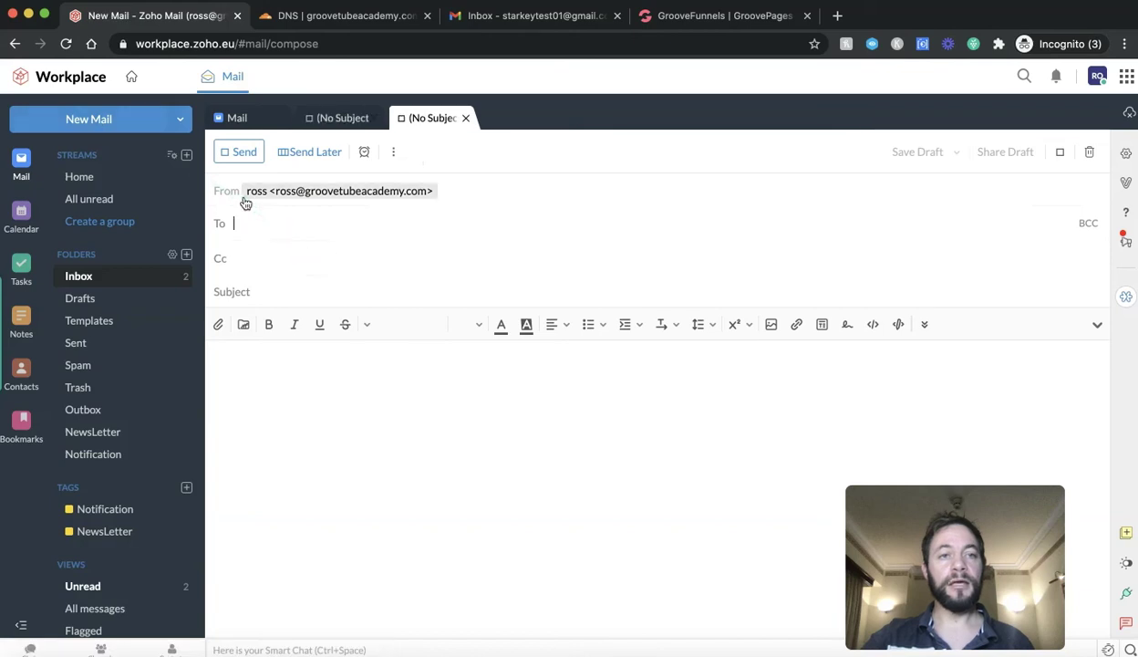
Step: Send 'test email' with body 'this is a test' to the Gmail test address
{"action": "left_click_drag", "start_coordinate": [275, 197], "coordinate": [394, 197]}
{"action": "left_click", "coordinate": [251, 233]}
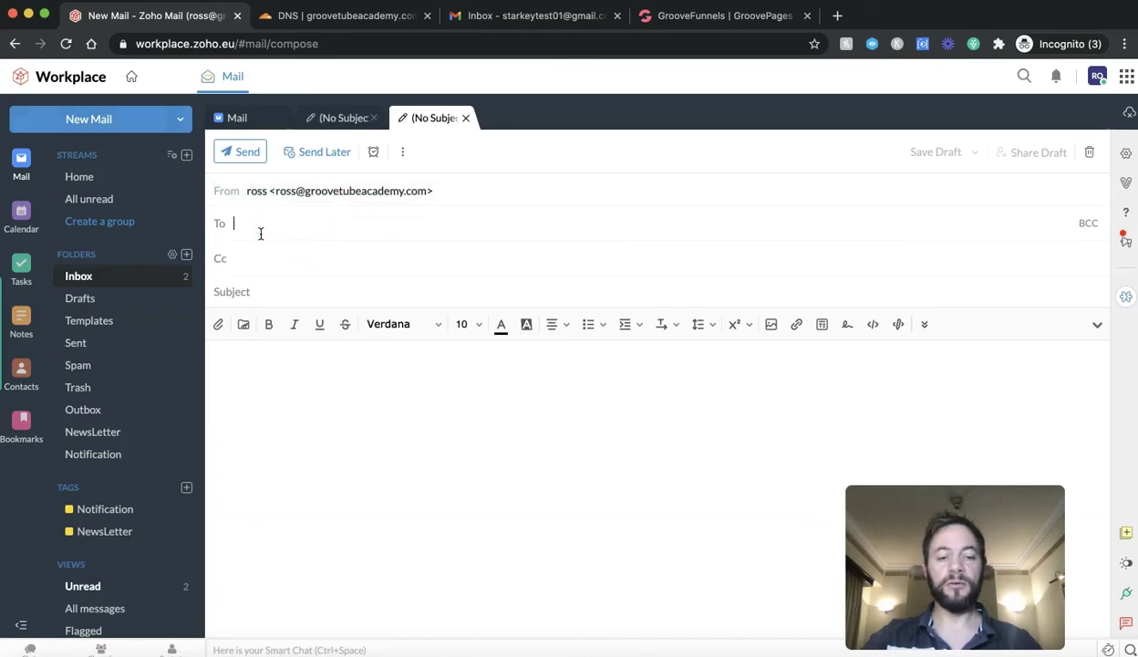
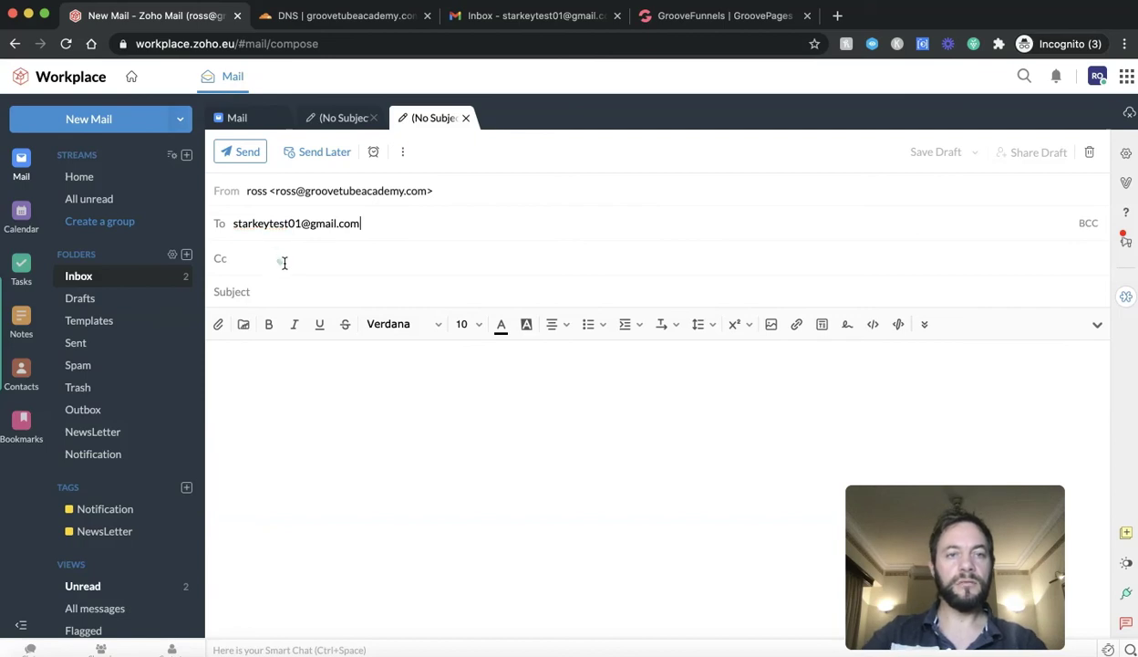
{"action": "left_click", "coordinate": [257, 292]}
{"action": "type", "text": "test email"}
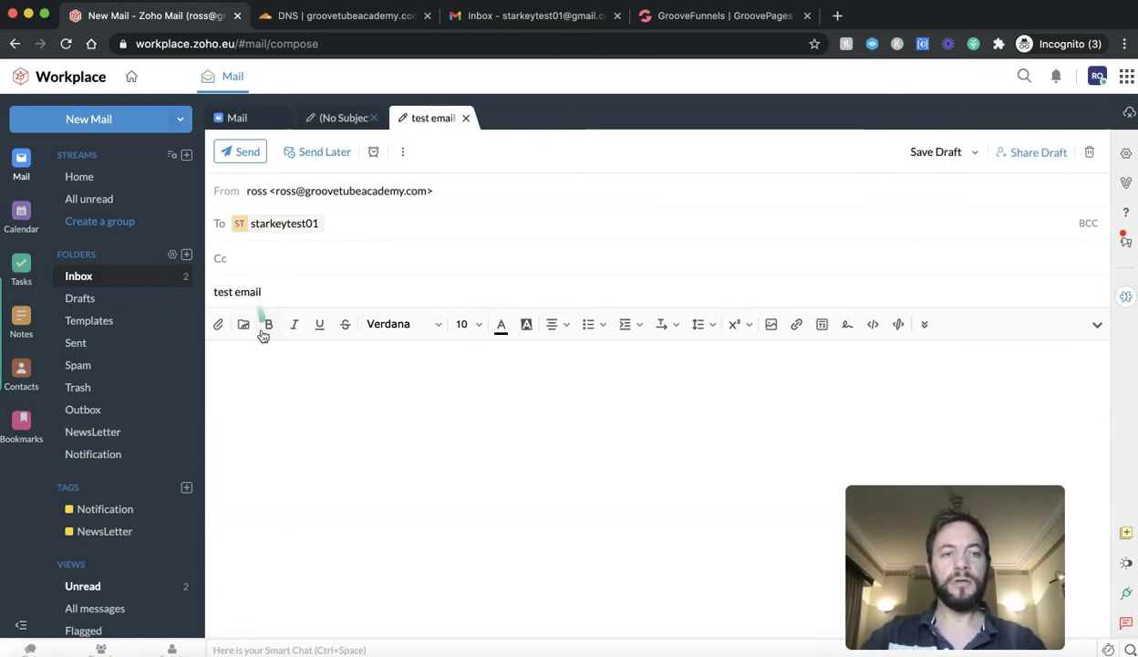
{"action": "left_click", "coordinate": [262, 363]}
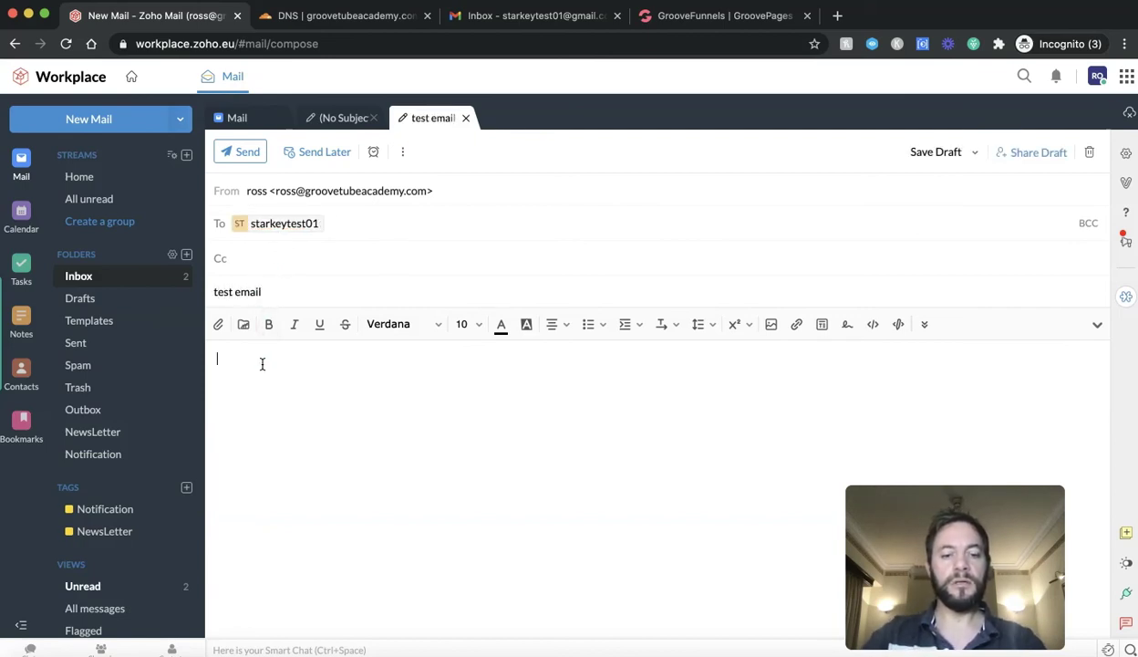
{"action": "type", "text": "rhisn"}
{"action": "key", "text": "BackSpace"}
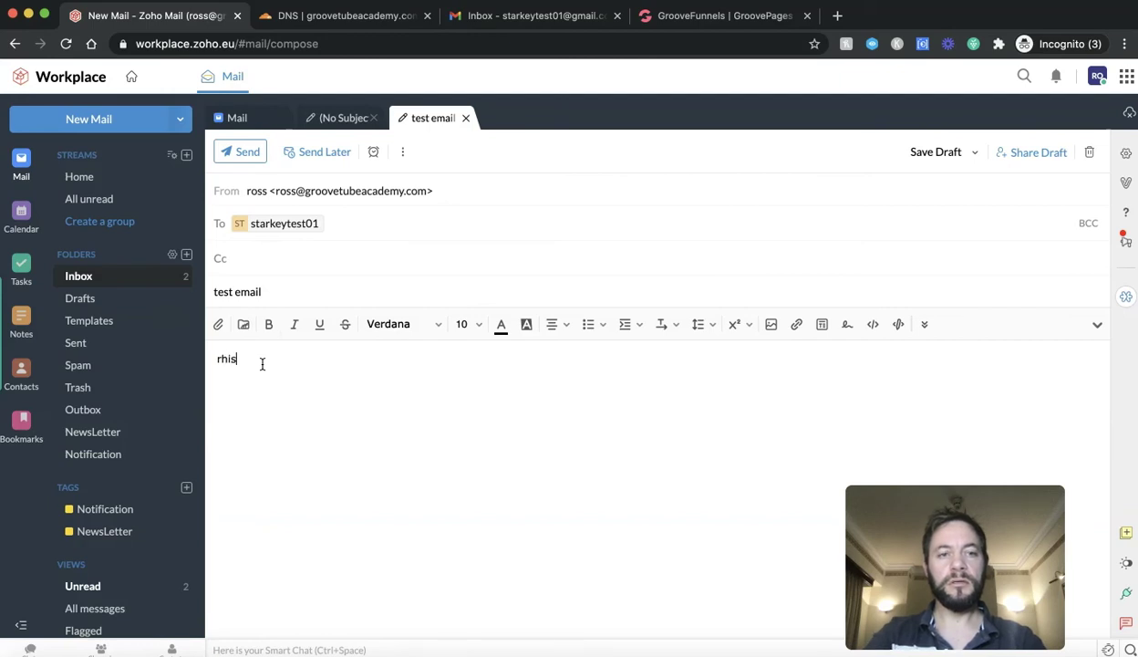
{"action": "type", "text": "t"}
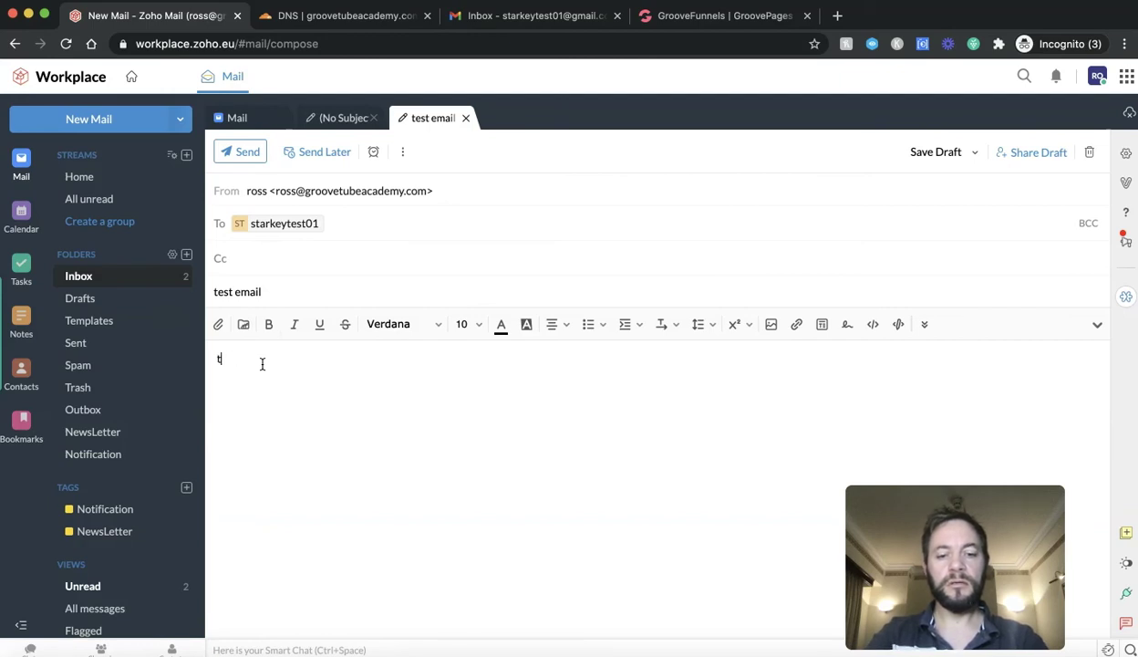
{"action": "type", "text": "hsi "}
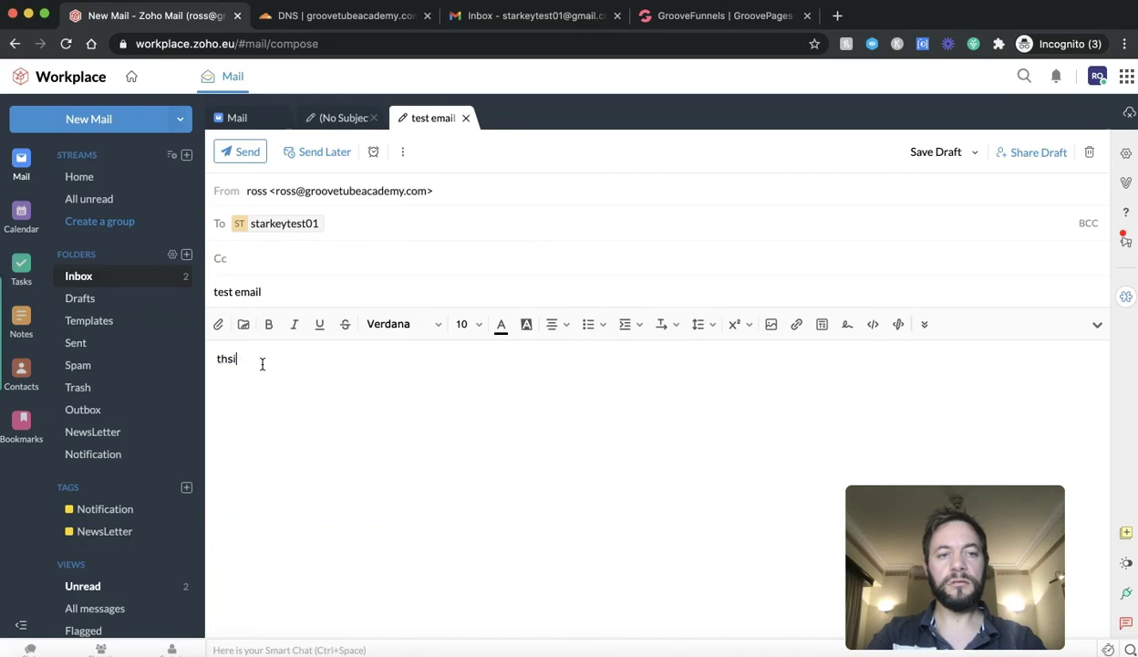
{"action": "type", "text": "is "}
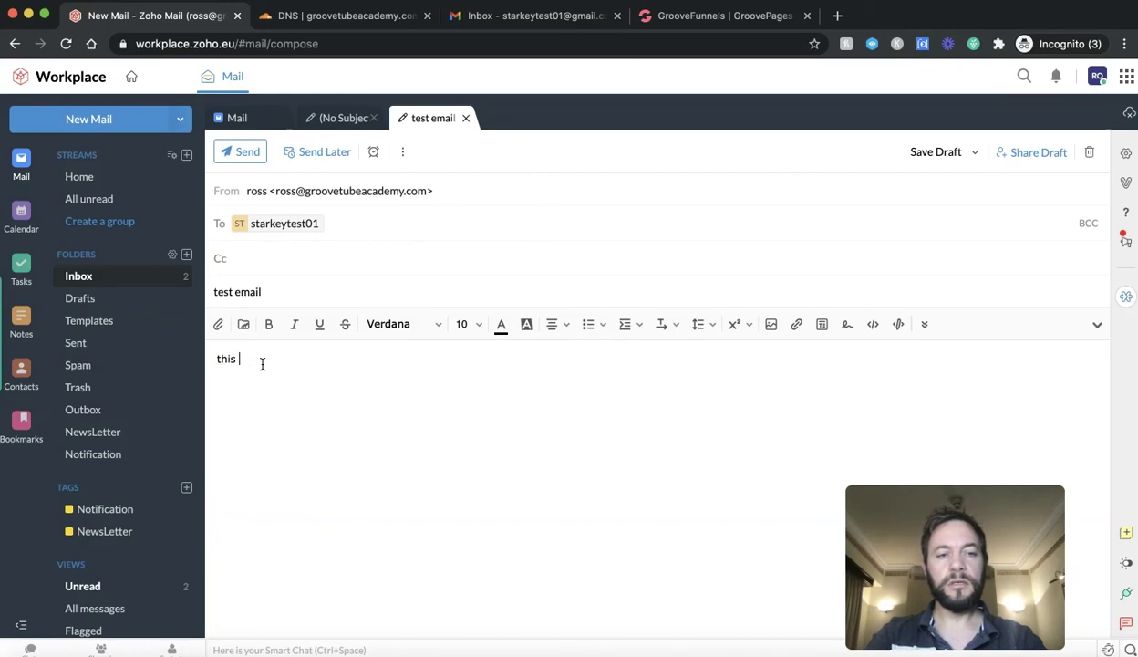
{"action": "type", "text": "ais a test"}
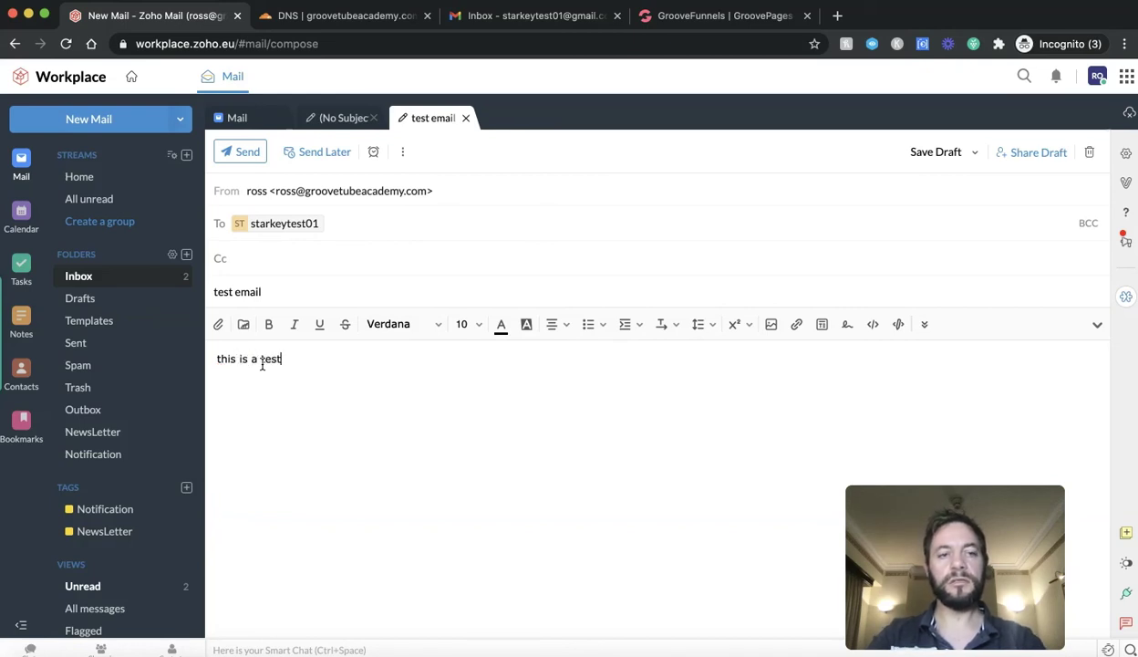
{"action": "left_click", "coordinate": [243, 150]}
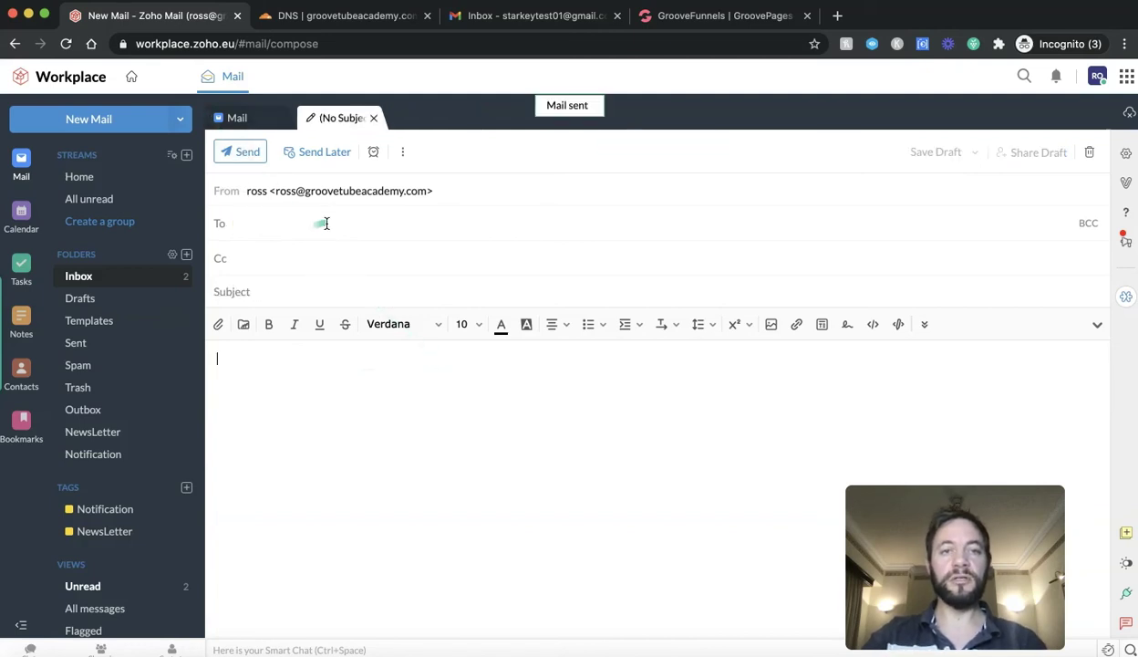
Step: Refresh Gmail and open the 'test email' received from the groovetubeacademy.com address
{"action": "left_click", "coordinate": [527, 20]}
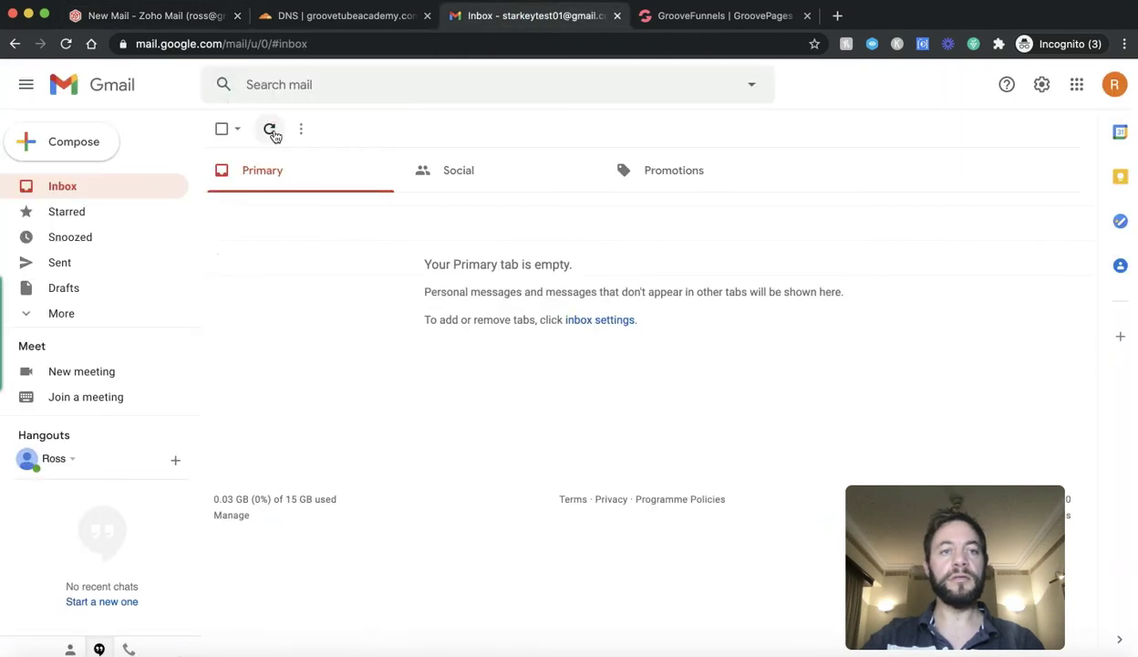
{"action": "left_click", "coordinate": [273, 134]}
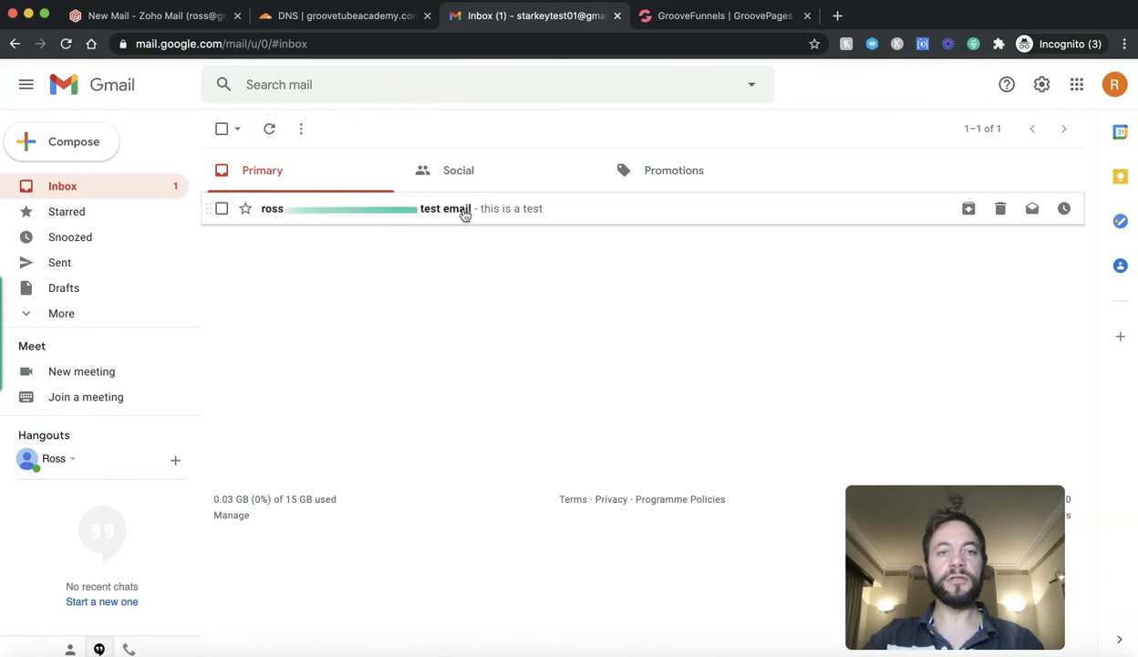
{"action": "left_click", "coordinate": [305, 208]}
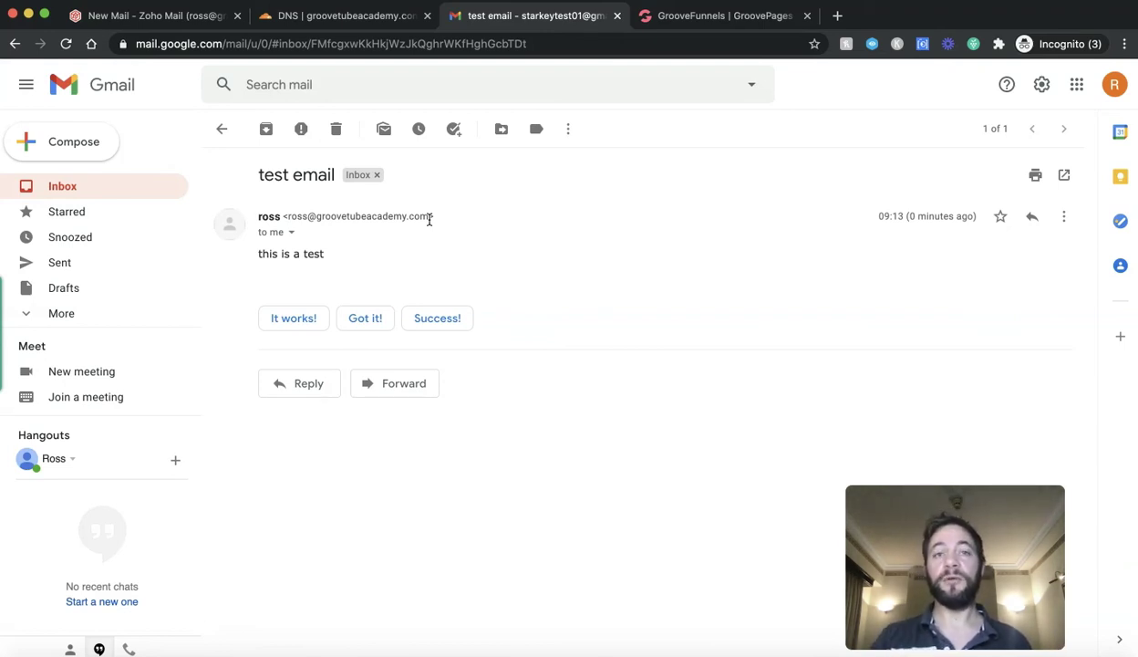
Step: Return to Zoho Mail's blank compose window sending from the groovetubeacademy.com address
{"action": "left_click", "coordinate": [132, 15]}
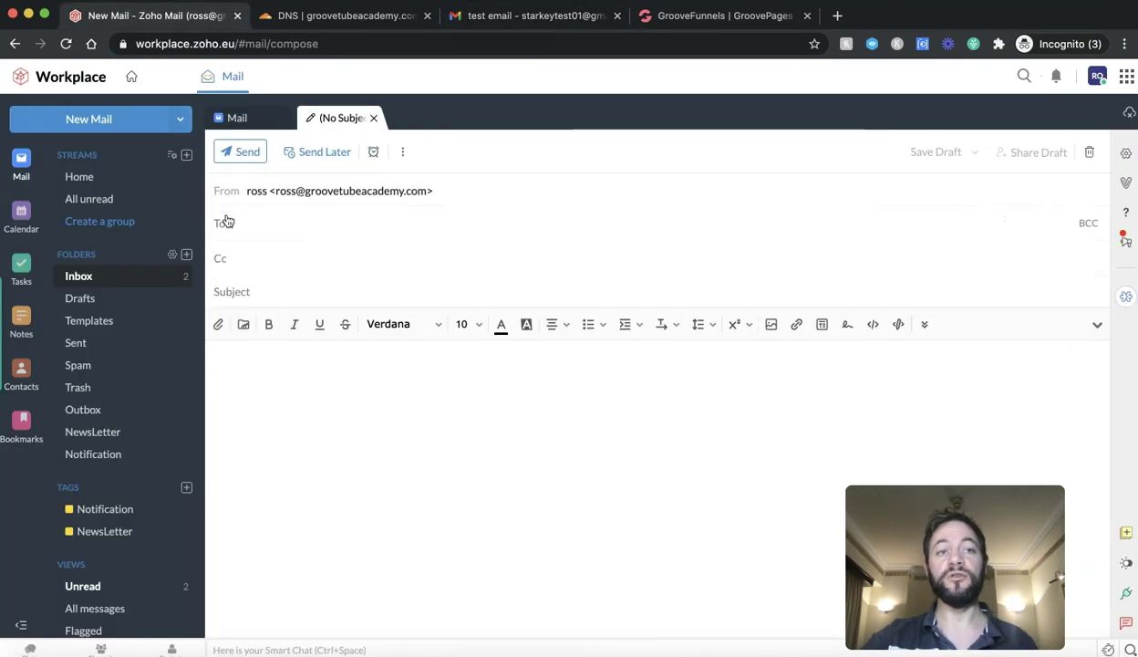